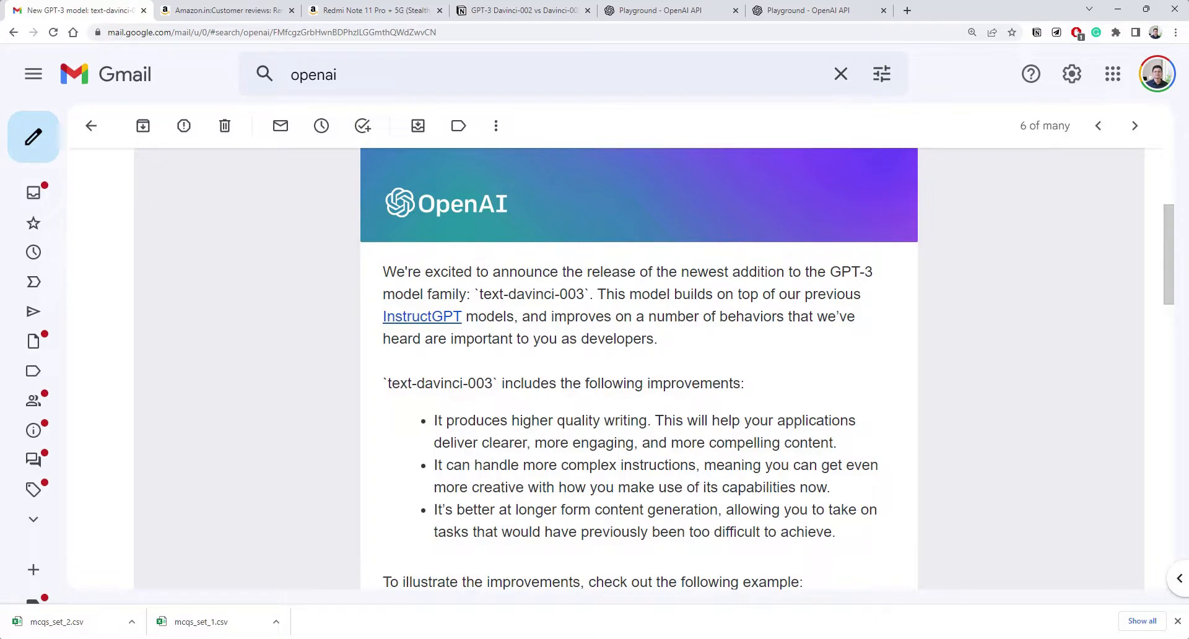
# - Highlight the new model name, the older version number and the writing-quality improvement in the announcement
pyautogui.moveTo(479, 294); pyautogui.dragTo(556, 295)
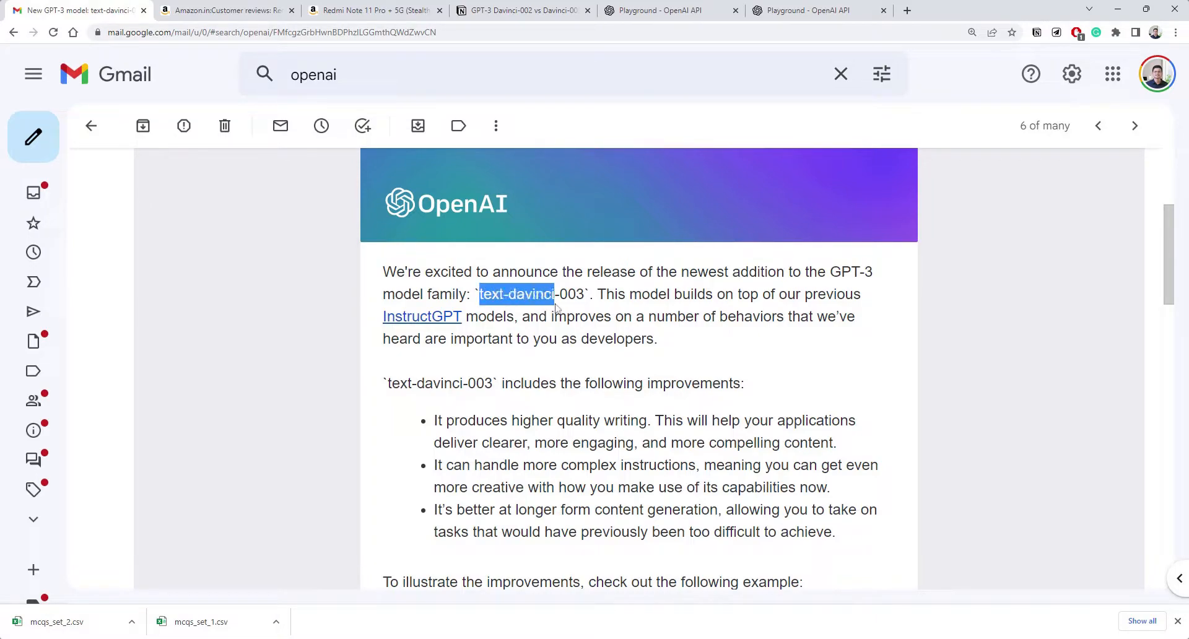
pyautogui.click(555, 306)
pyautogui.scroll(-2, 578, 204)
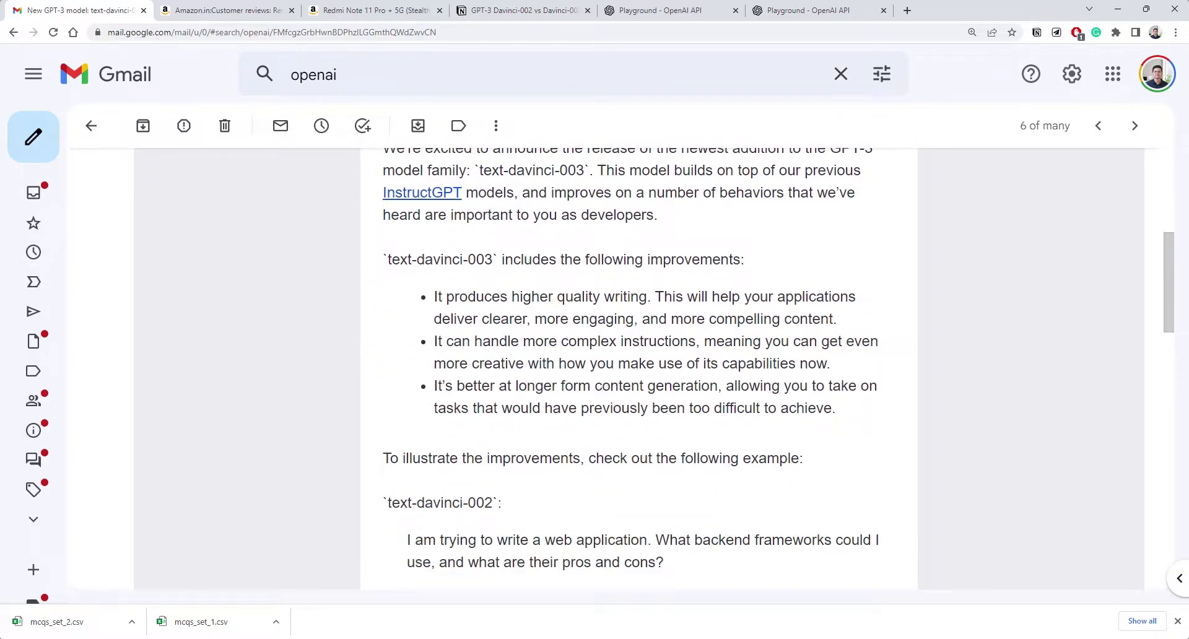
pyautogui.moveTo(585, 171); pyautogui.dragTo(558, 170)
pyautogui.scroll(-1, 472, 452)
pyautogui.doubleClick(480, 440)
pyautogui.click(493, 318)
pyautogui.scroll(1, 494, 319)
pyautogui.moveTo(648, 297); pyautogui.dragTo(491, 296)
pyautogui.click(490, 297)
# - Check the Davinci-002 vs Davinci-003 notes, then select the full 'Good but not so great!' Amazon review
pyautogui.click(544, 10)
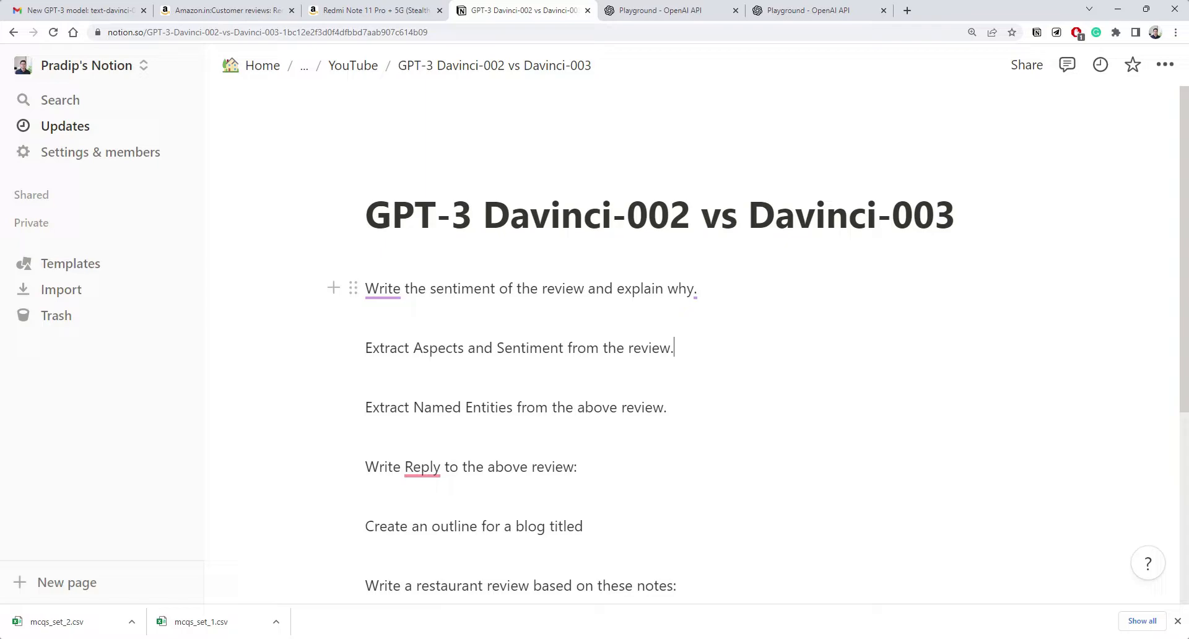
pyautogui.click(253, 9)
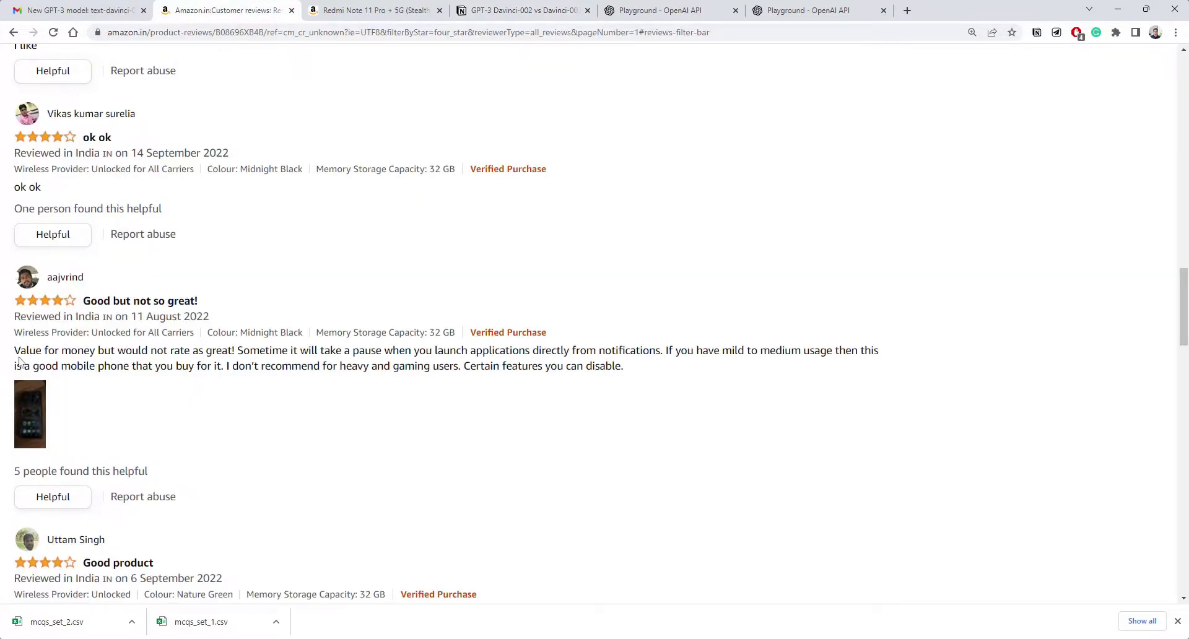
pyautogui.moveTo(14, 350); pyautogui.dragTo(654, 381)
pyautogui.hotkey('ctrl', 'c')
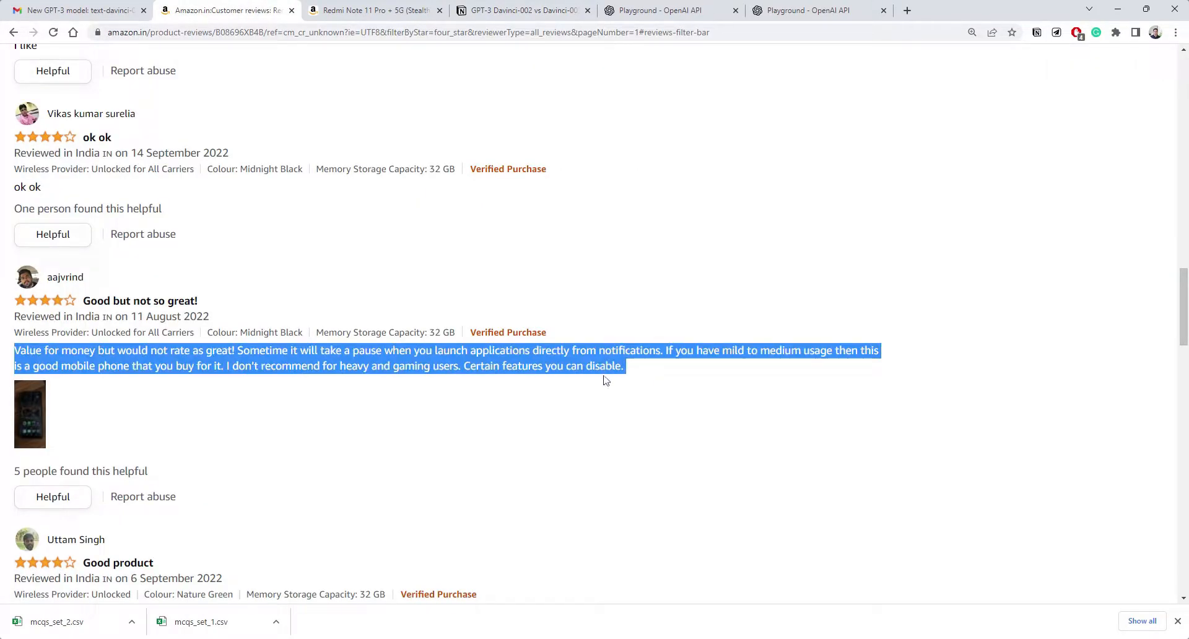
# - Clear the test word in the text-davinci-002 Playground and paste the copied phone review as the prompt
pyautogui.click(689, 9)
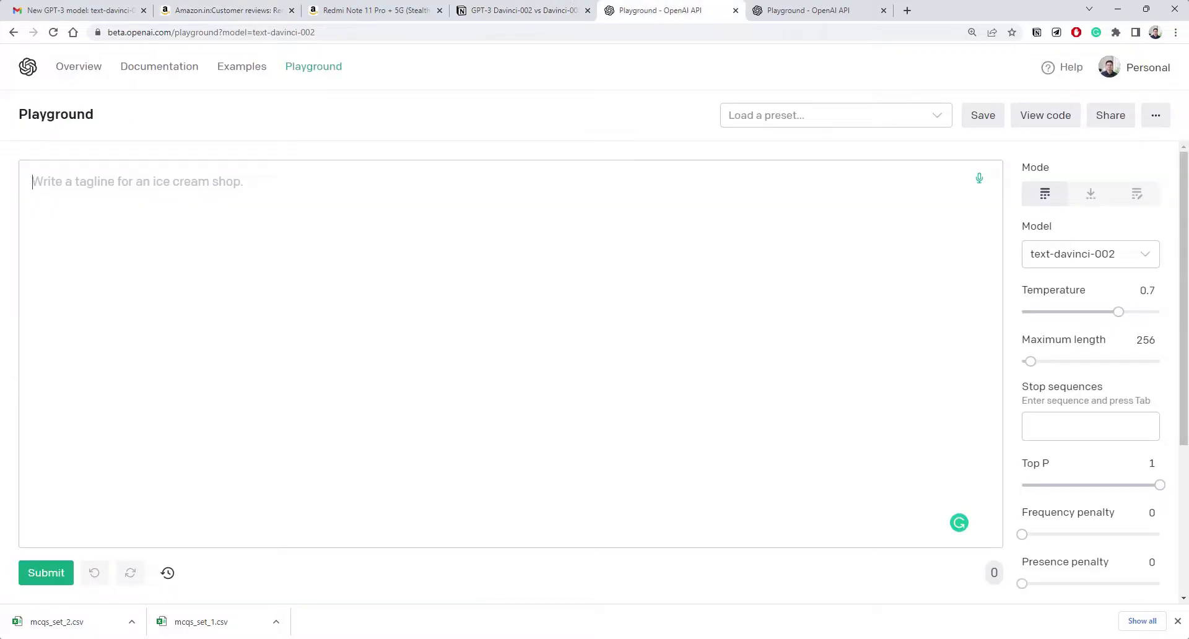
pyautogui.write('text')
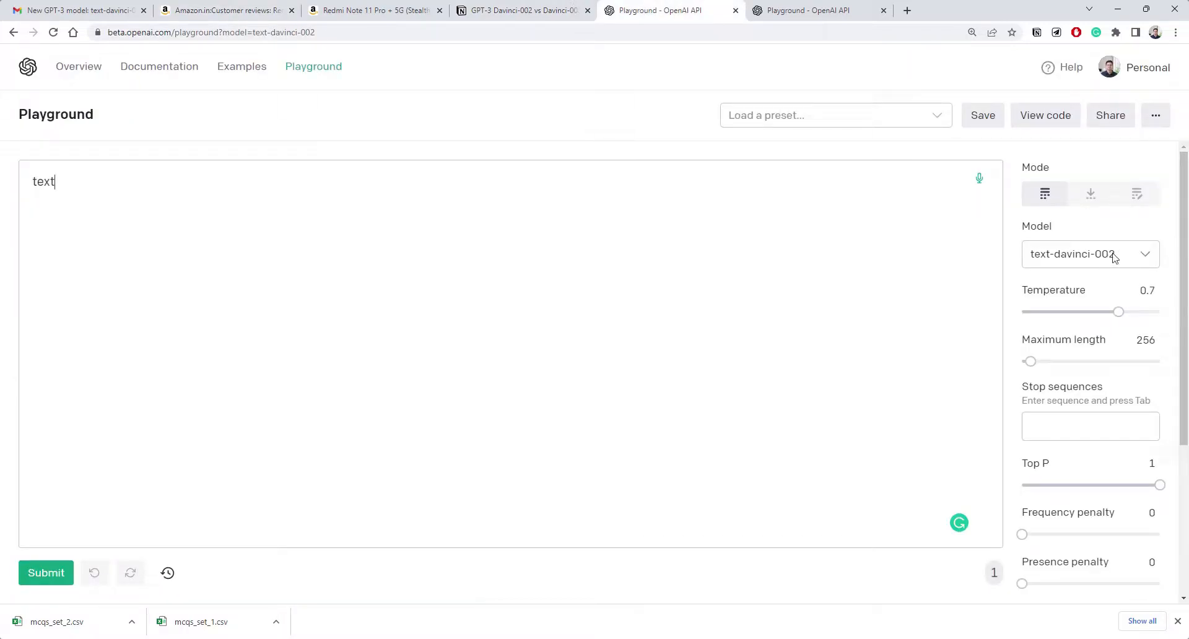
pyautogui.click(806, 9)
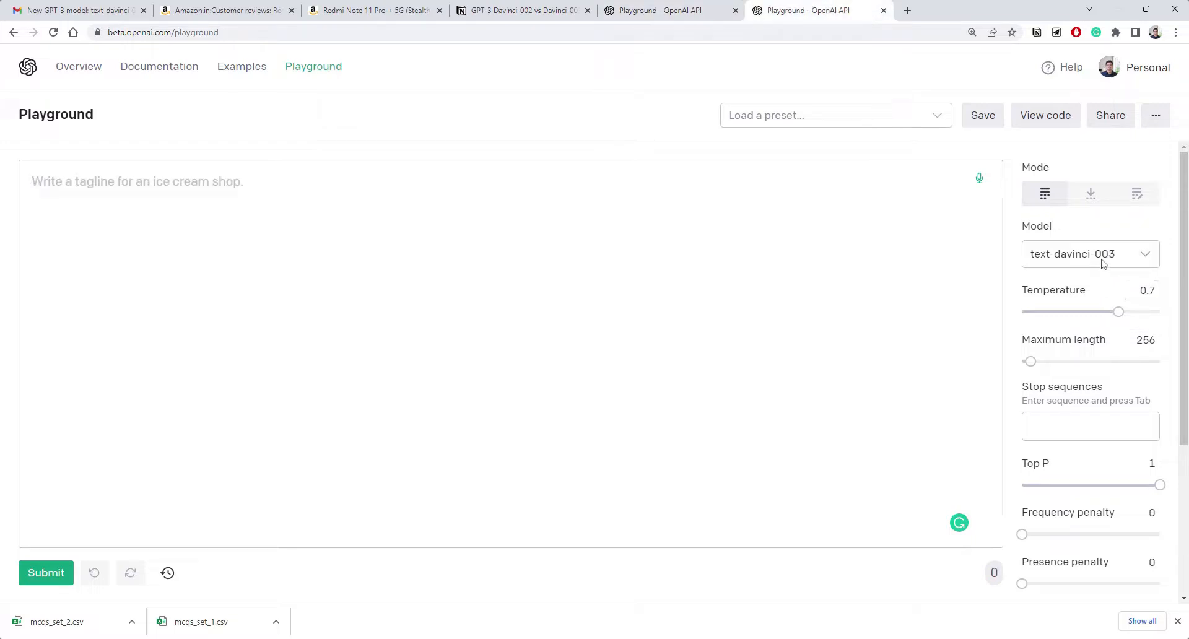
pyautogui.click(647, 11)
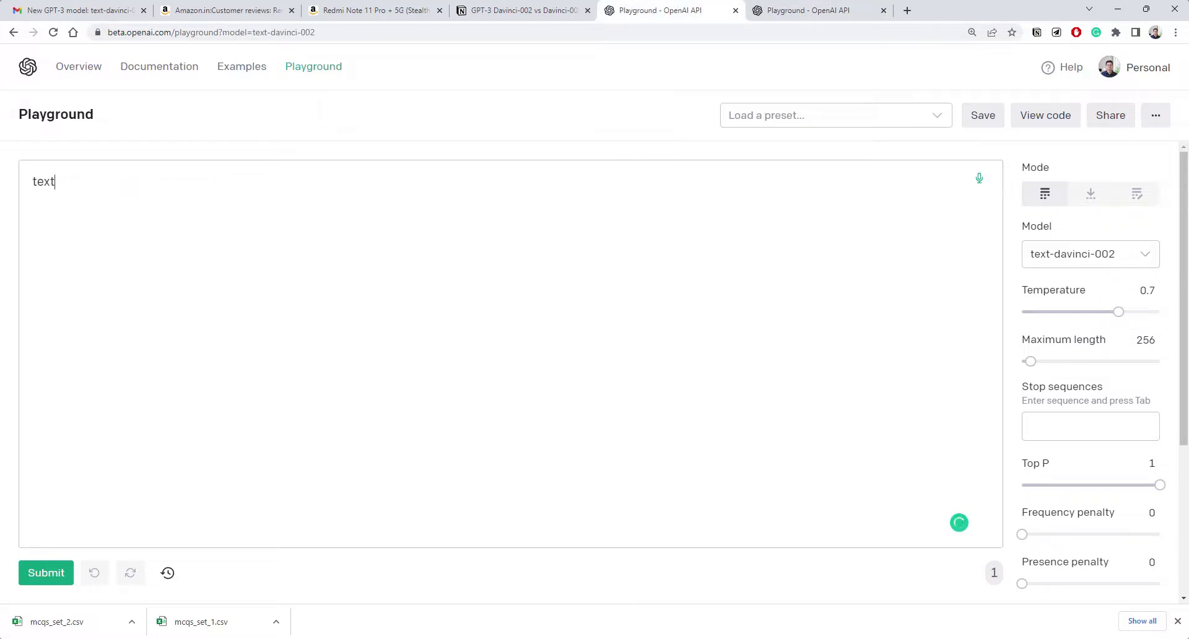
pyautogui.press('BackSpace')
pyautogui.press('BackSpace')
pyautogui.press('BackSpace')
pyautogui.press('BackSpace')
pyautogui.write('review:')
pyautogui.hotkey('ctrl', 'v')
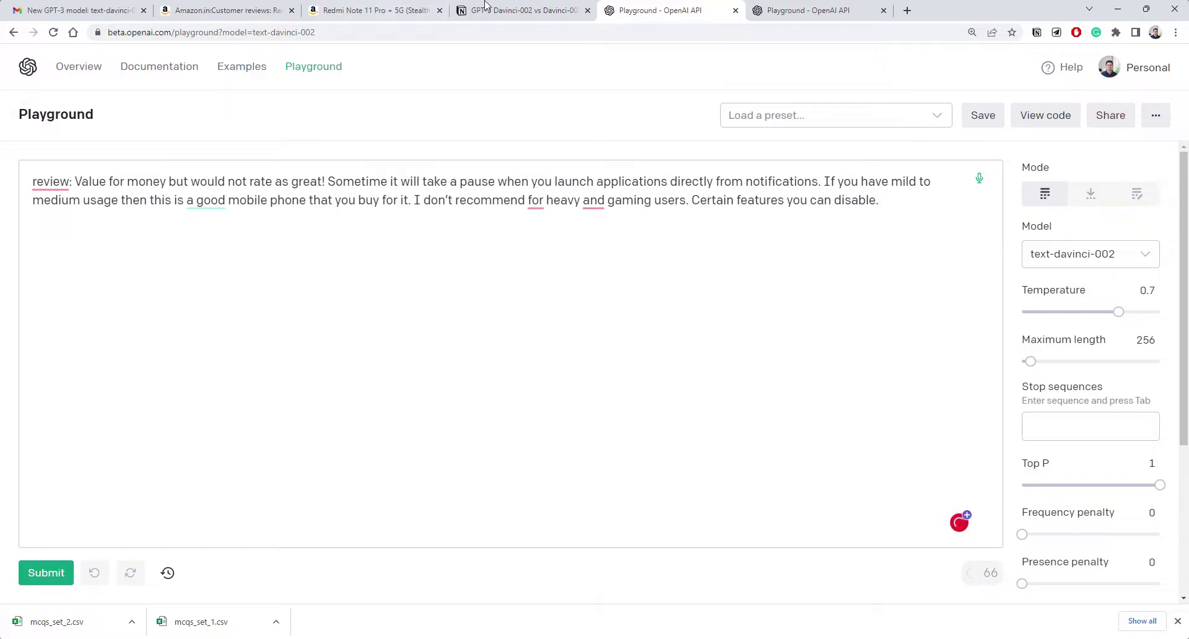
# - Add the sentiment instruction from the notes below the review and submit it to text-davinci-002
pyautogui.click(533, 9)
pyautogui.moveTo(365, 288); pyautogui.dragTo(697, 289)
pyautogui.hotkey('ctrl', 'c')
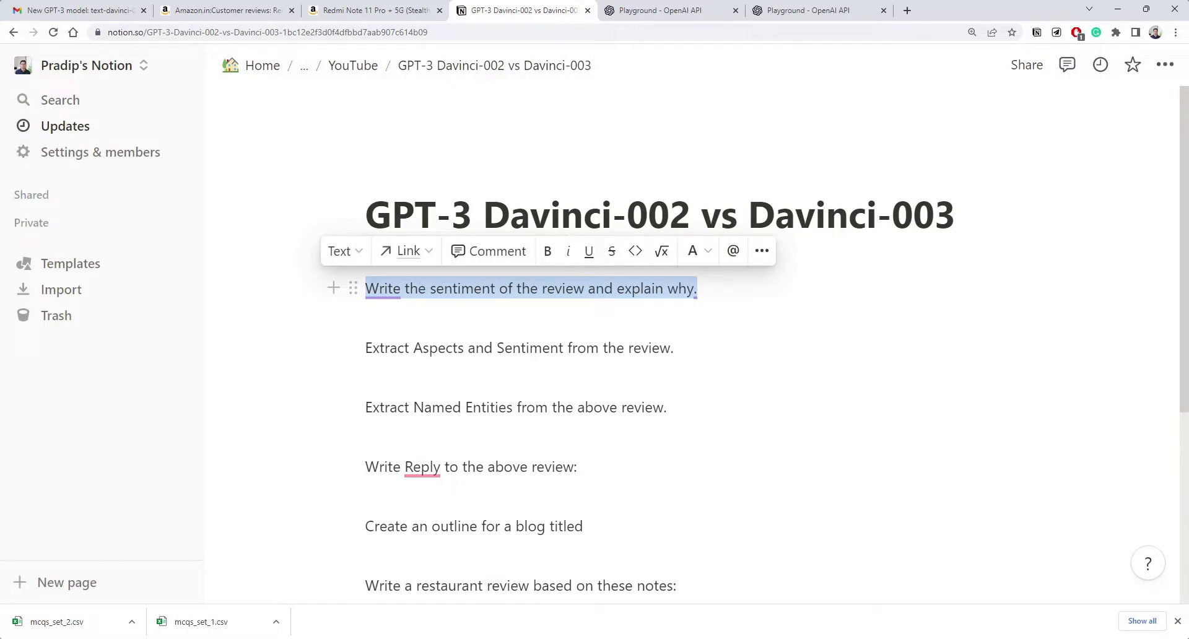
pyautogui.click(632, 17)
pyautogui.hotkey('ctrl', 'v')
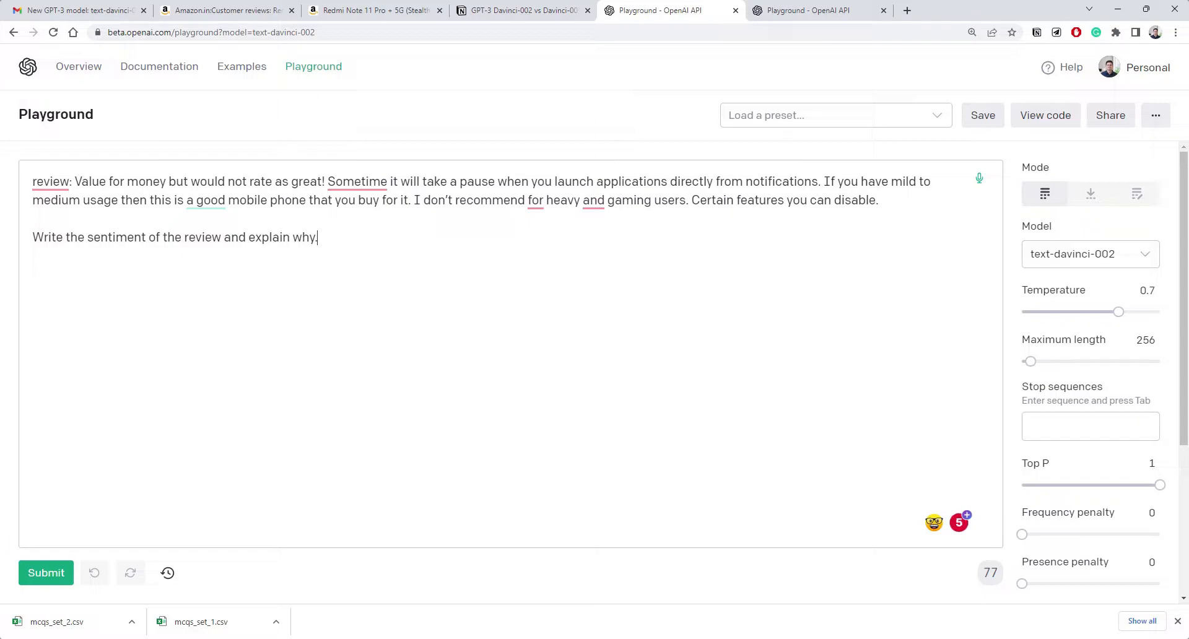
pyautogui.click(47, 573)
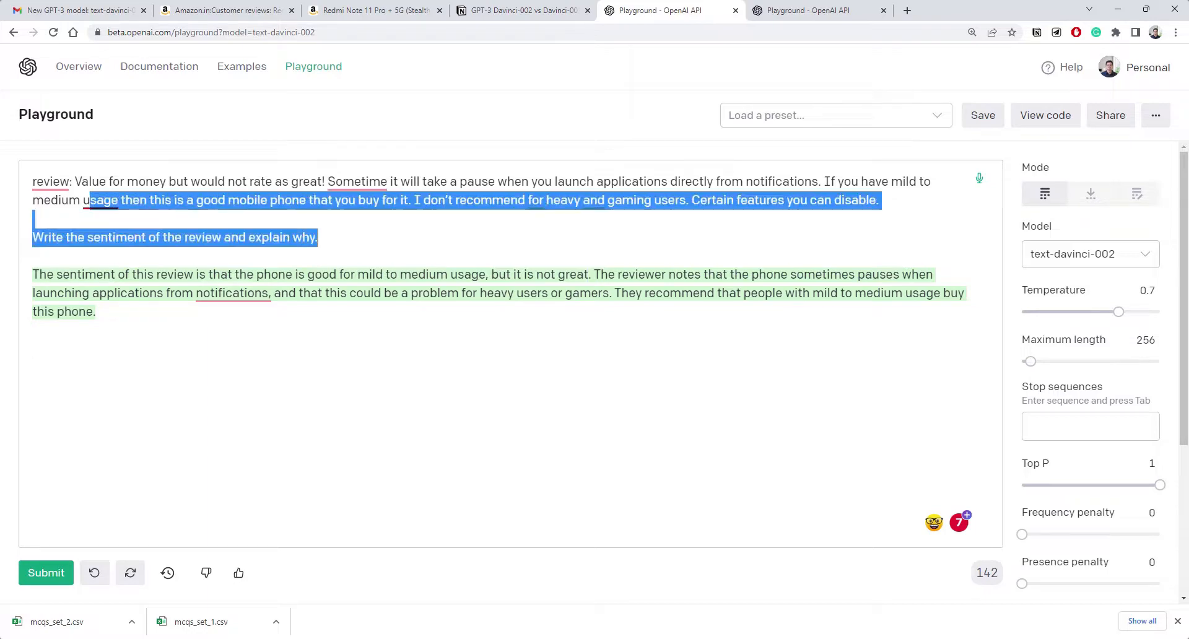
# - Run the copied review-and-sentiment prompt on text-davinci-003 and highlight its 'generally negative' verdict
pyautogui.moveTo(318, 237); pyautogui.dragTo(23, 185)
pyautogui.hotkey('ctrl', 'c')
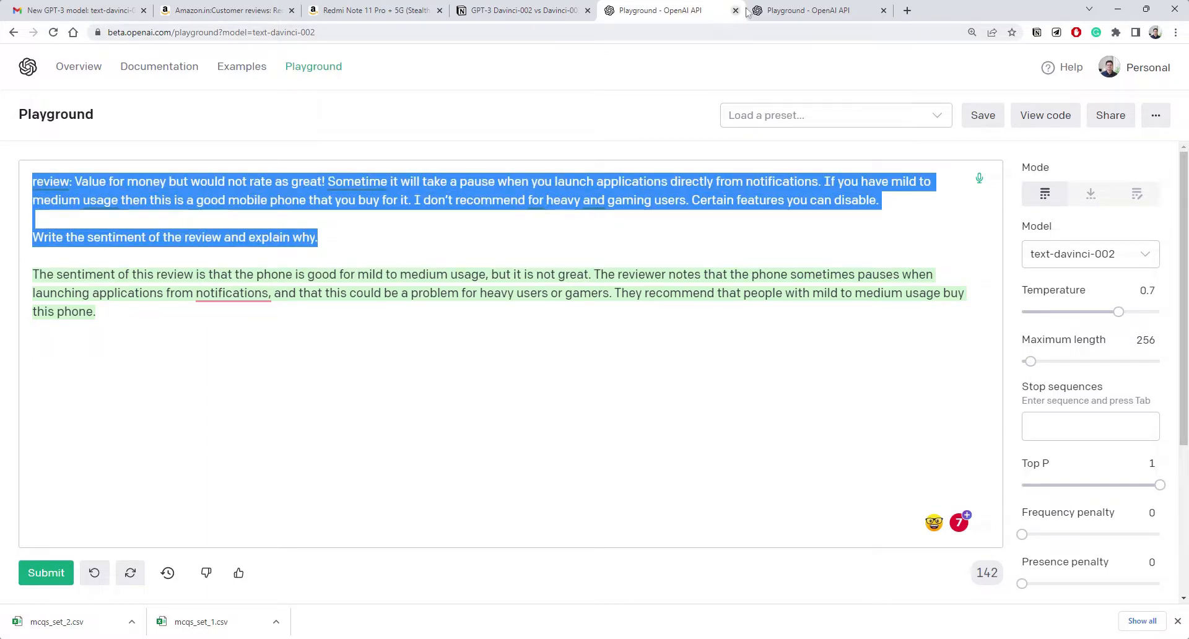
pyautogui.click(771, 9)
pyautogui.hotkey('ctrl', 'v')
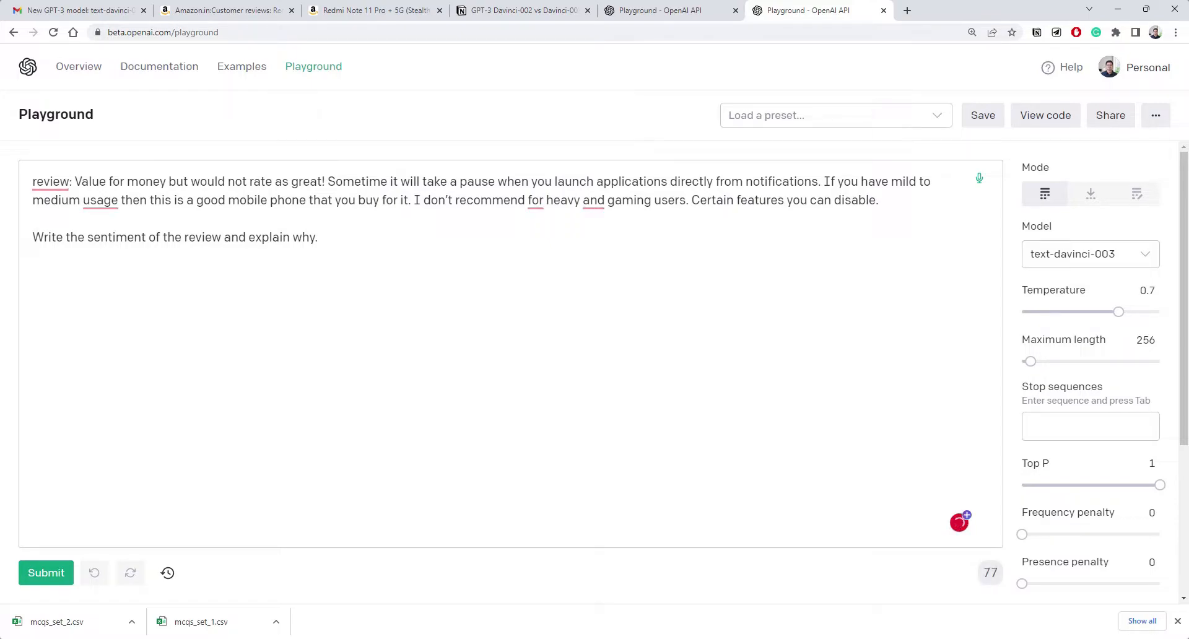
pyautogui.hotkey('ctrl', 'Return')
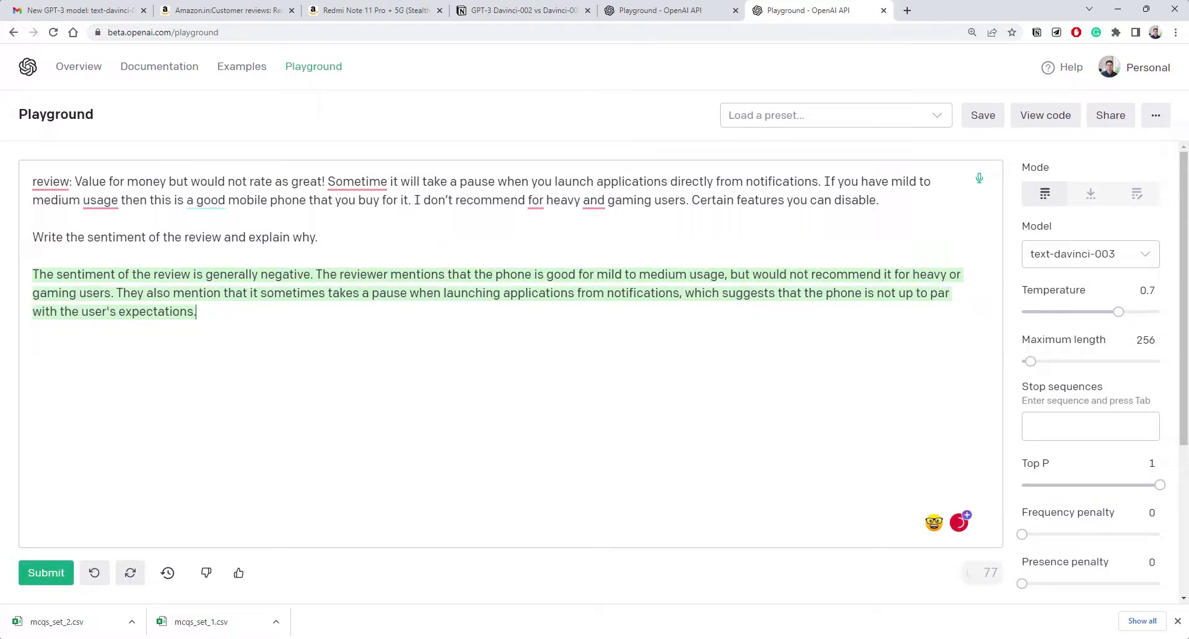
pyautogui.moveTo(311, 275); pyautogui.dragTo(33, 275)
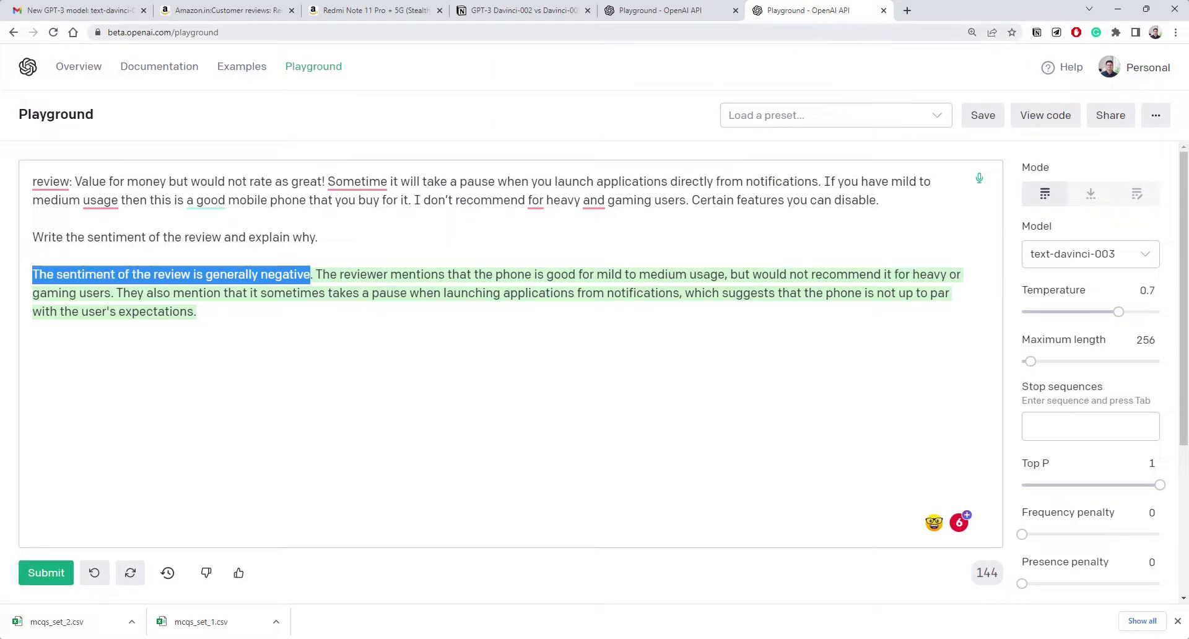
# - Reread the Amazon review, highlighting 'Value for money but would not rate as great!' and the mild-to-medium usage remark
pyautogui.click(224, 10)
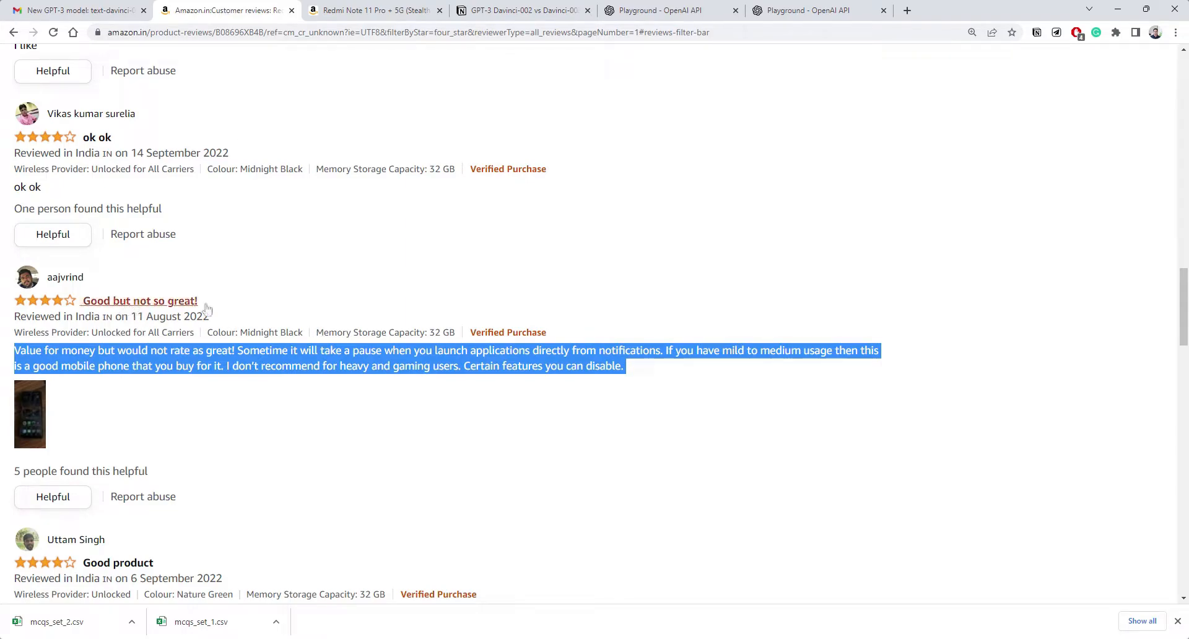
pyautogui.click(257, 291)
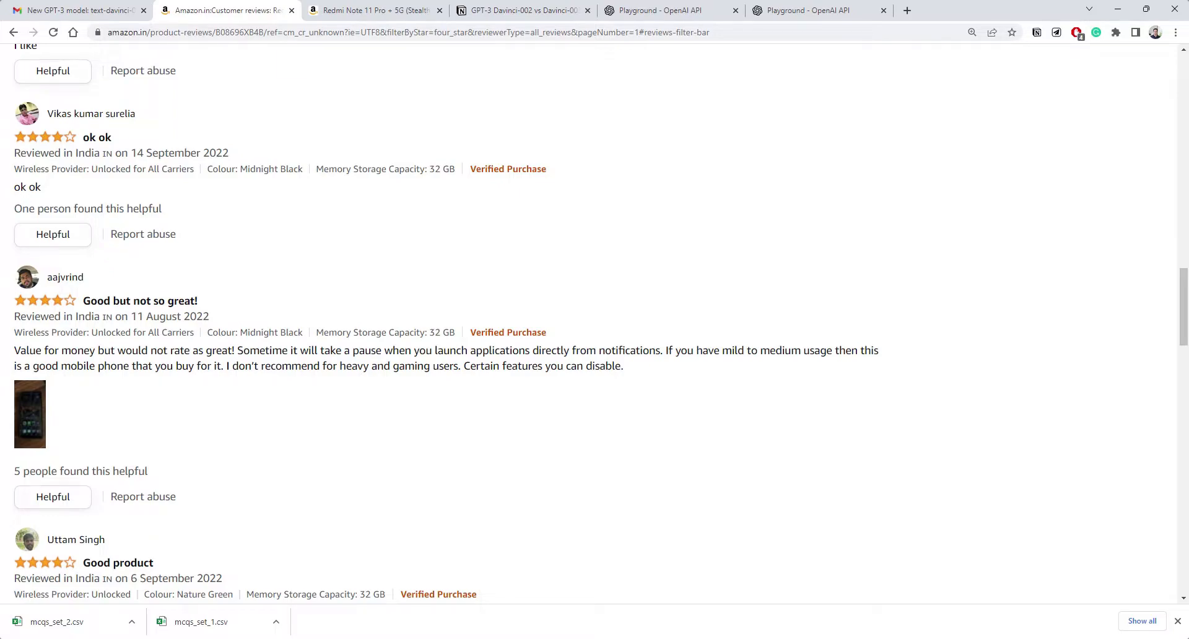
pyautogui.moveTo(14, 350); pyautogui.dragTo(715, 374)
pyautogui.click(715, 374)
pyautogui.scroll(-1, 131, 361)
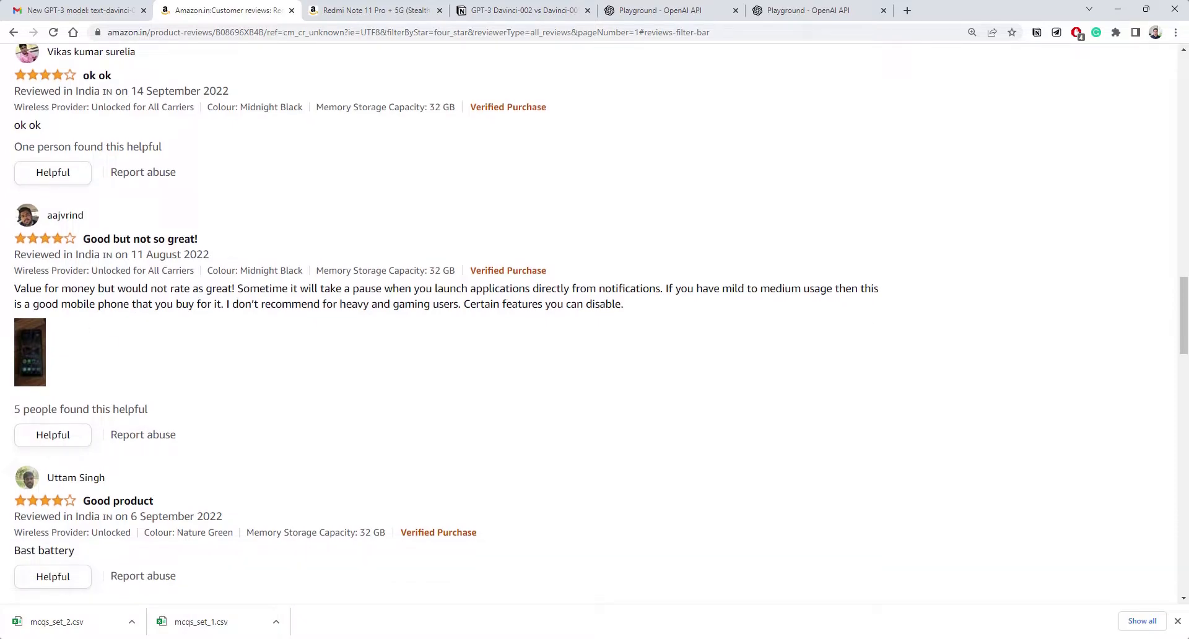
pyautogui.moveTo(235, 290); pyautogui.dragTo(11, 294)
pyautogui.click(11, 294)
pyautogui.moveTo(668, 289); pyautogui.dragTo(871, 290)
pyautogui.click(841, 307)
pyautogui.moveTo(359, 290)
pyautogui.mouseDown()
pyautogui.moveTo(228, 304)
pyautogui.moveTo(507, 304)
pyautogui.mouseUp()
pyautogui.click(691, 312)
# - Look over the text-davinci-003 answer, highlighting its verdict and the mild-to-medium usage phrase
pyautogui.click(809, 10)
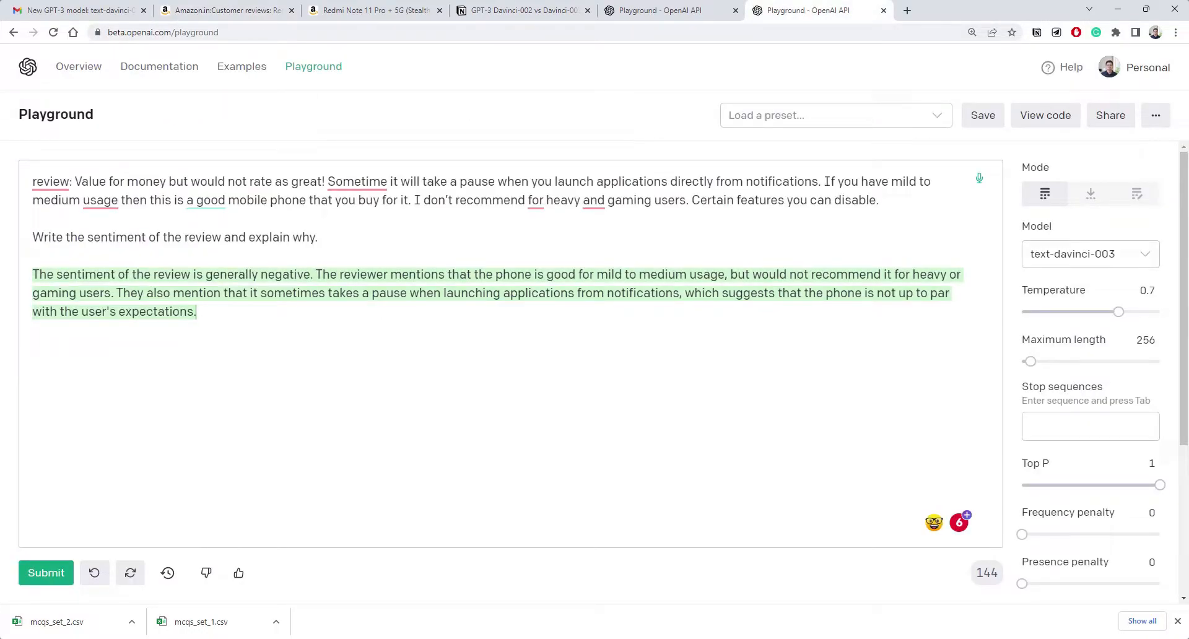
pyautogui.moveTo(311, 275); pyautogui.dragTo(32, 275)
pyautogui.click(32, 275)
pyautogui.moveTo(596, 275); pyautogui.dragTo(714, 275)
pyautogui.click(750, 292)
# - Replace the old prompt with 'Extract Aspects and Sentiment from the review.' from Notion and submit to text-davinci-002
pyautogui.click(687, 7)
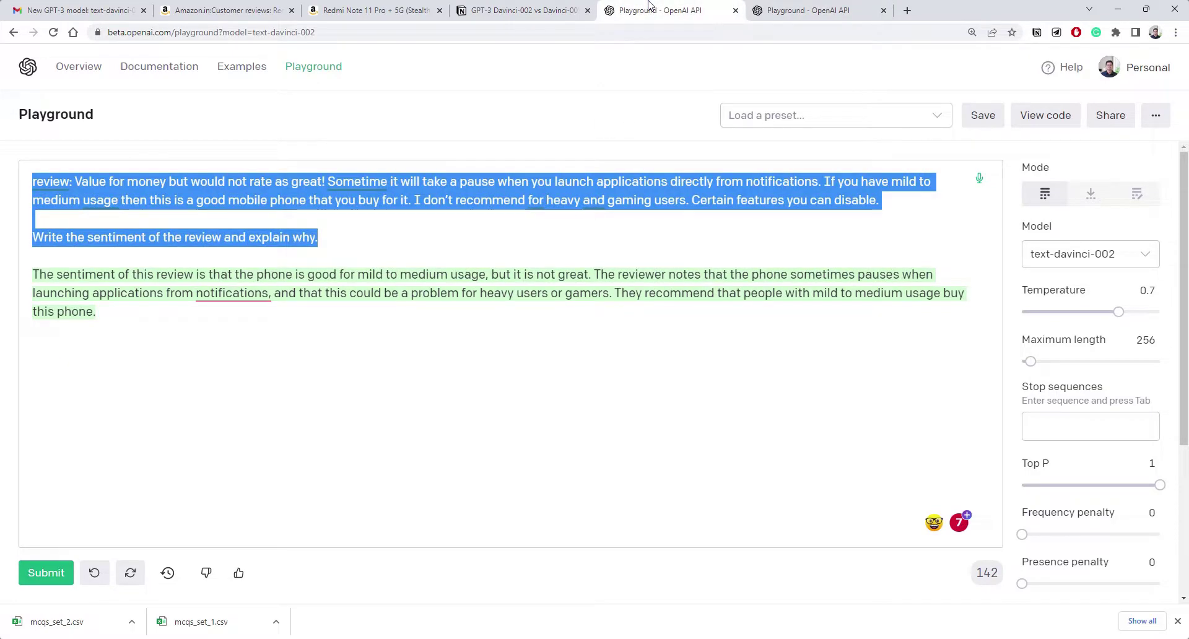
pyautogui.click(511, 8)
pyautogui.click(371, 377)
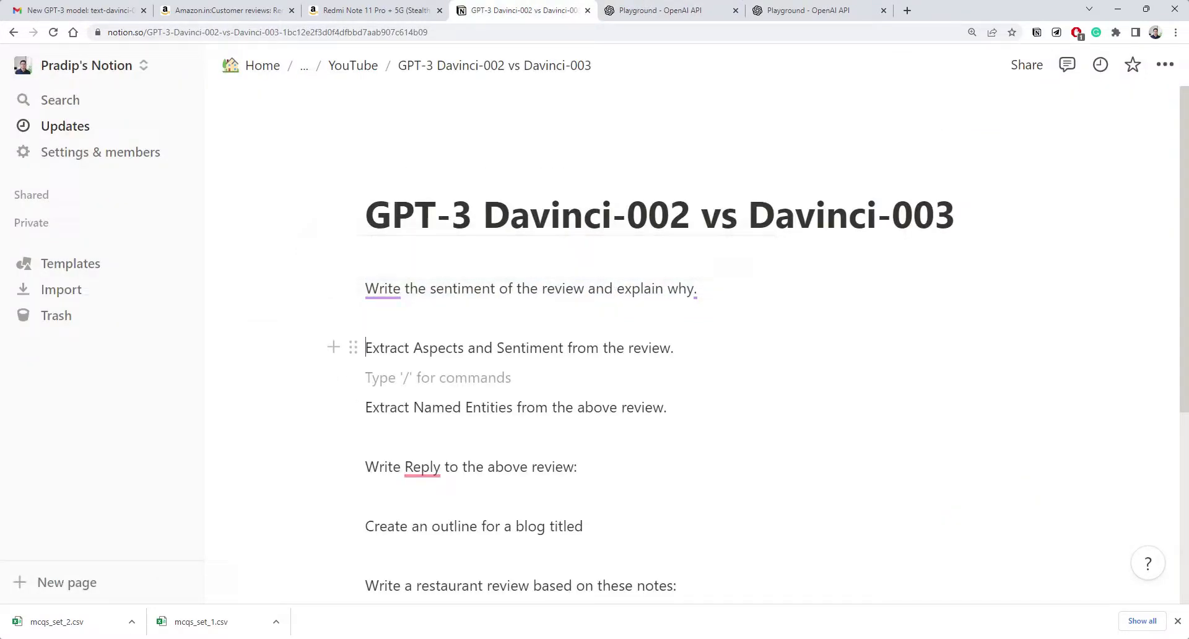
pyautogui.moveTo(365, 348); pyautogui.dragTo(675, 348)
pyautogui.hotkey('ctrl', 'c')
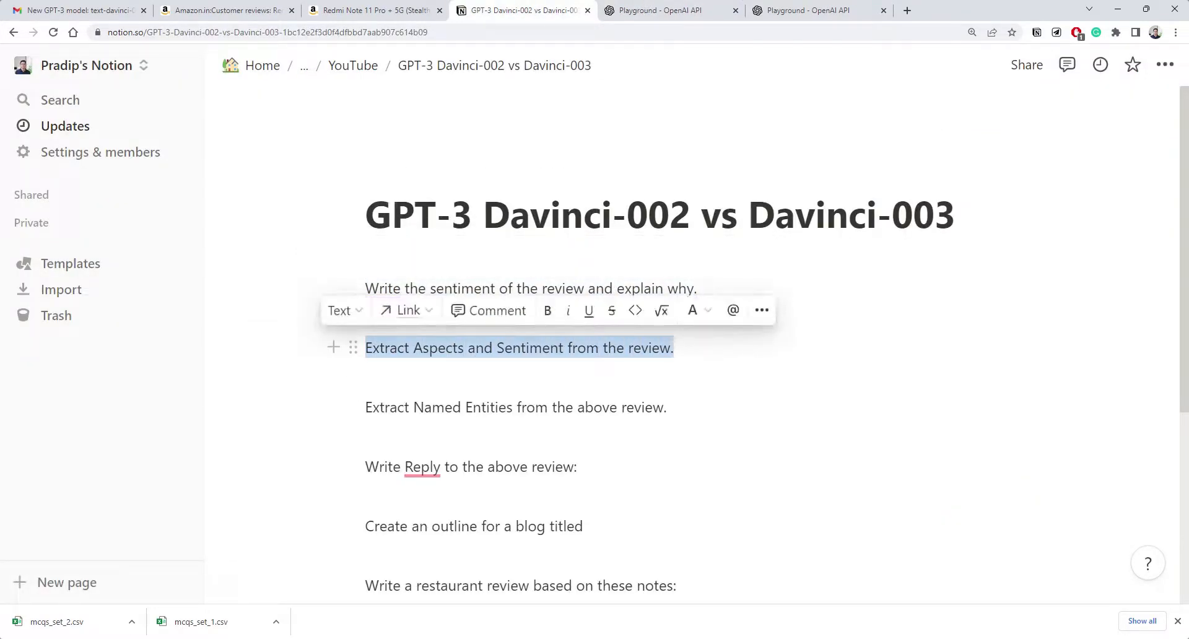
pyautogui.click(669, 11)
pyautogui.moveTo(96, 311)
pyautogui.mouseDown()
pyautogui.moveTo(16, 259)
pyautogui.moveTo(17, 236)
pyautogui.mouseUp()
pyautogui.hotkey('ctrl', 'v')
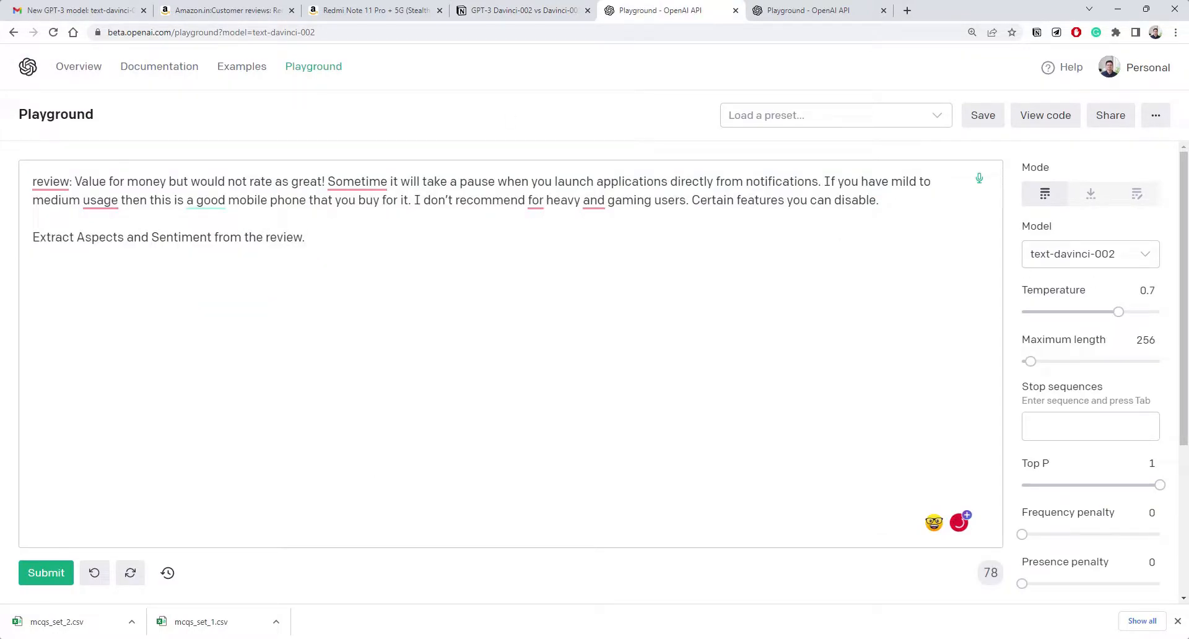
pyautogui.click(42, 573)
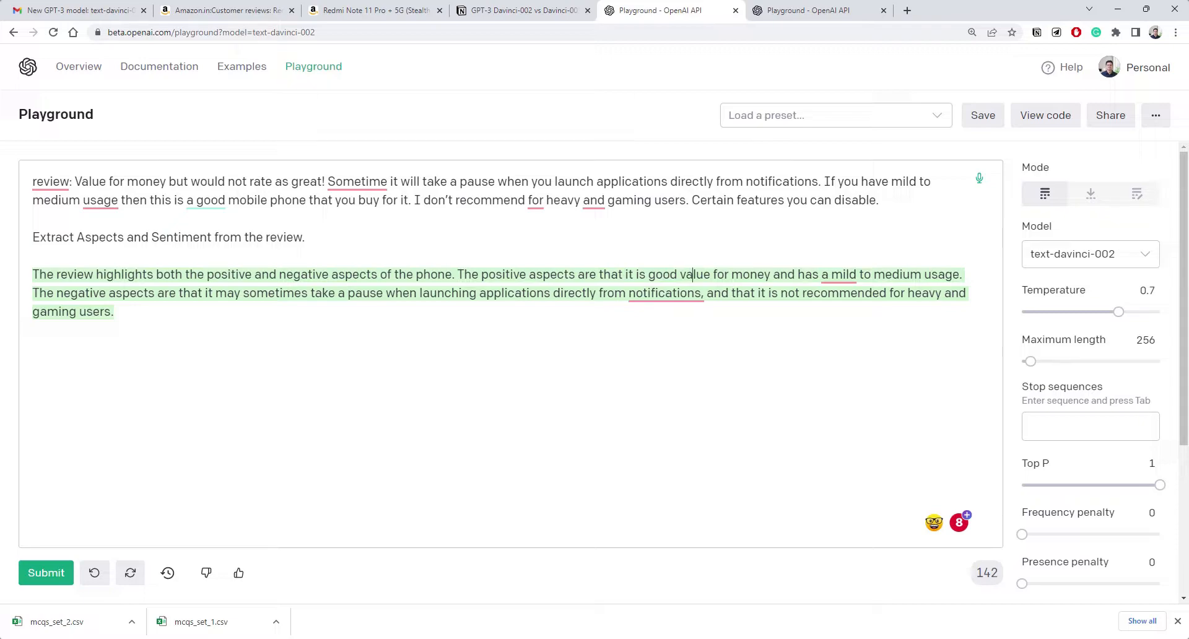
# - Review the generated aspects paragraph, highlighting 'has a mild to medium usage', then select the review and prompt for copying
pyautogui.moveTo(798, 274); pyautogui.dragTo(960, 275)
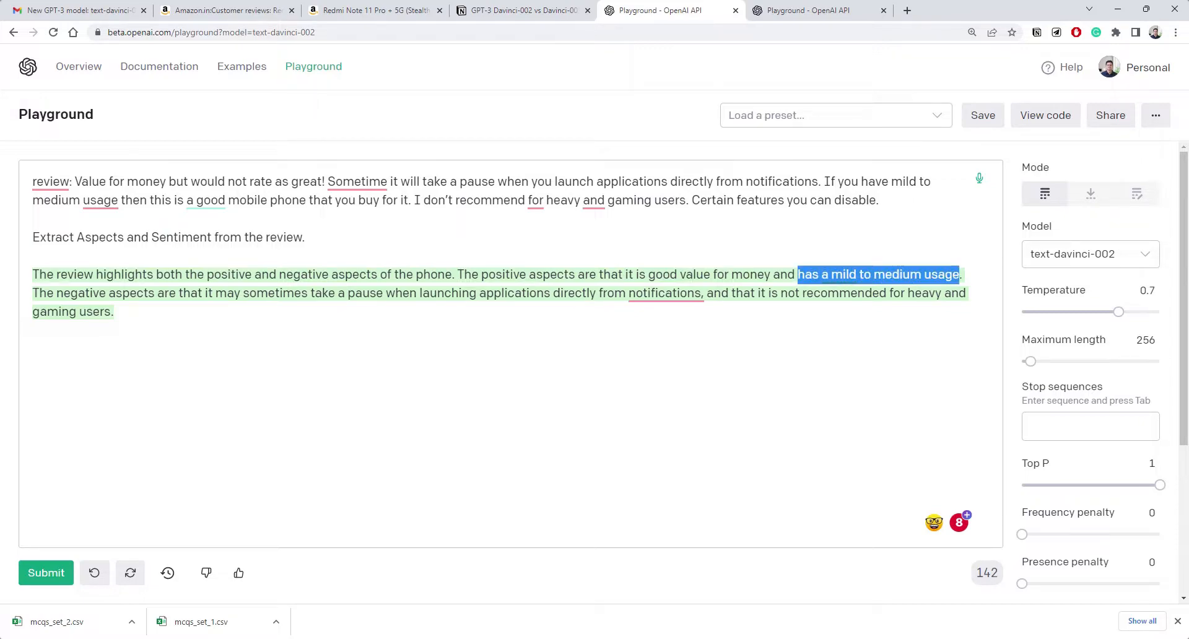
pyautogui.click(960, 275)
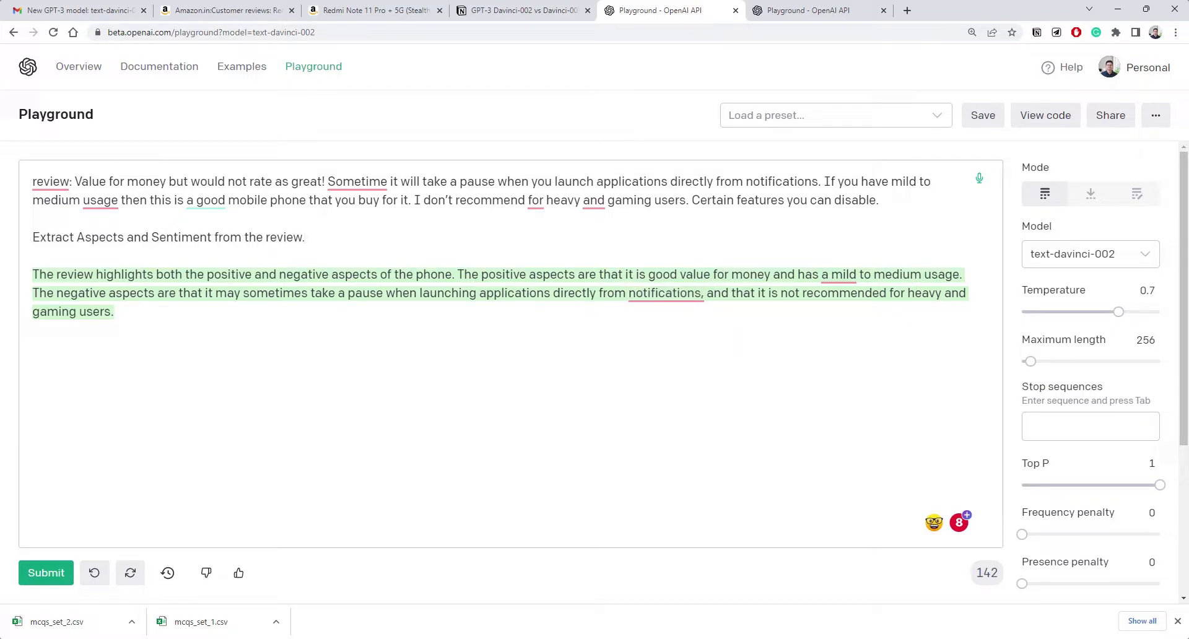
pyautogui.hotkey('ctrl', 'shift', 'Right')
pyautogui.hotkey('ctrl', 'shift', 'Right')
pyautogui.hotkey('ctrl', 'shift', 'Right')
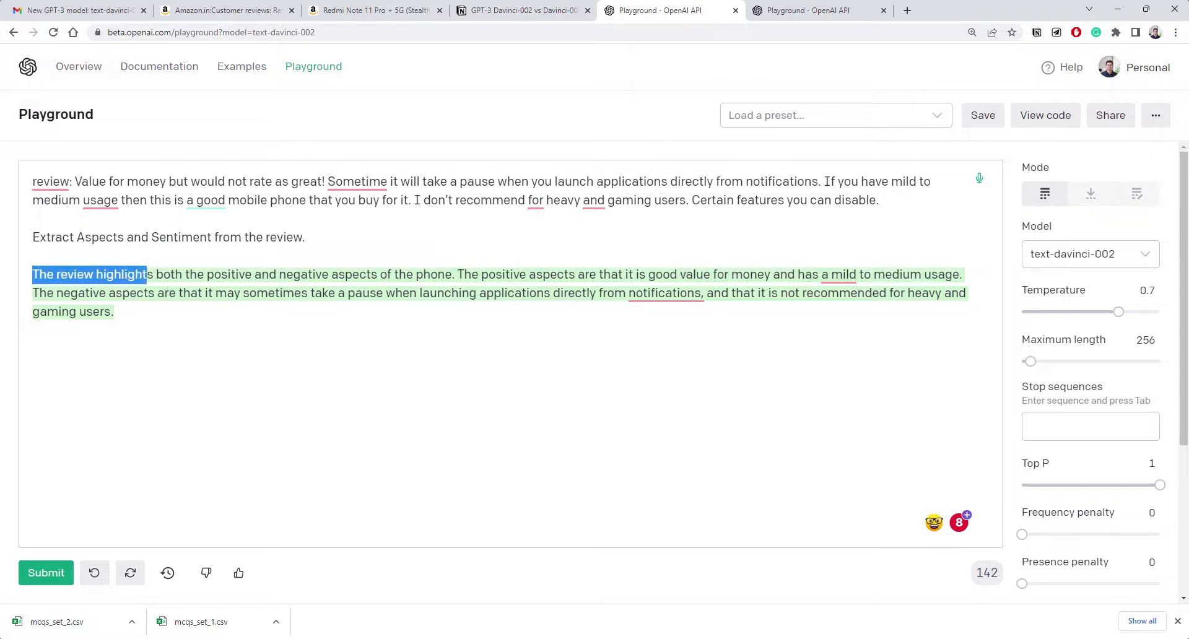
pyautogui.hotkey('ctrl', 'shift', 'End')
pyautogui.press('Right')
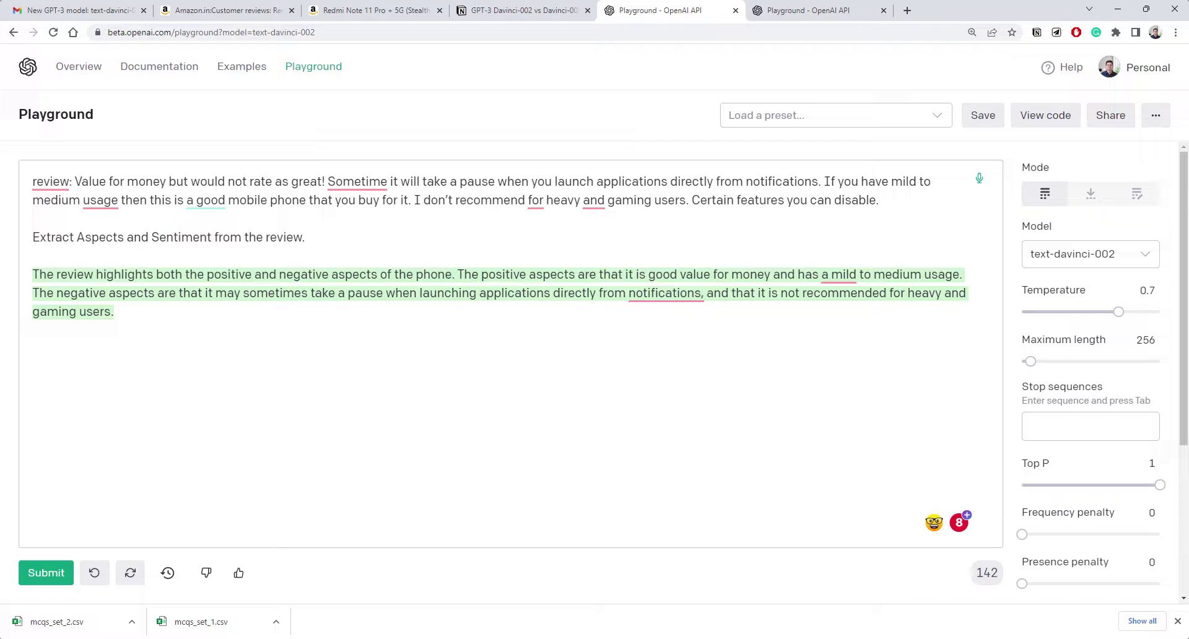
pyautogui.hotkey('ctrl', 'Home')
pyautogui.hotkey('ctrl', 'shift', 'Right')
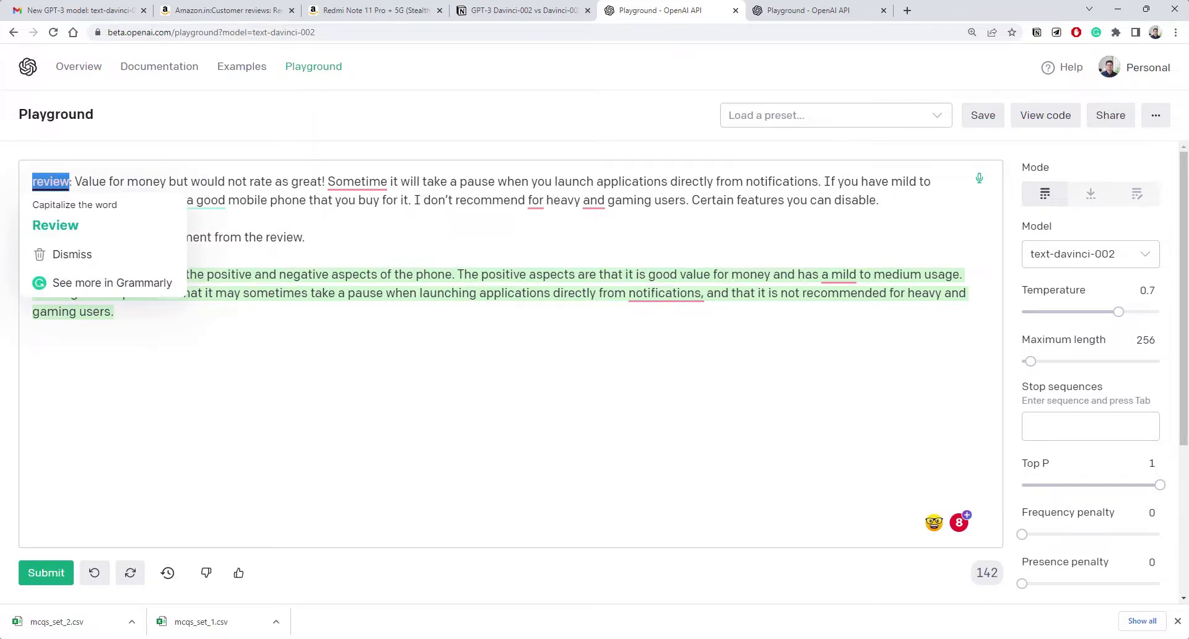
pyautogui.press('Down')
pyautogui.press('Down')
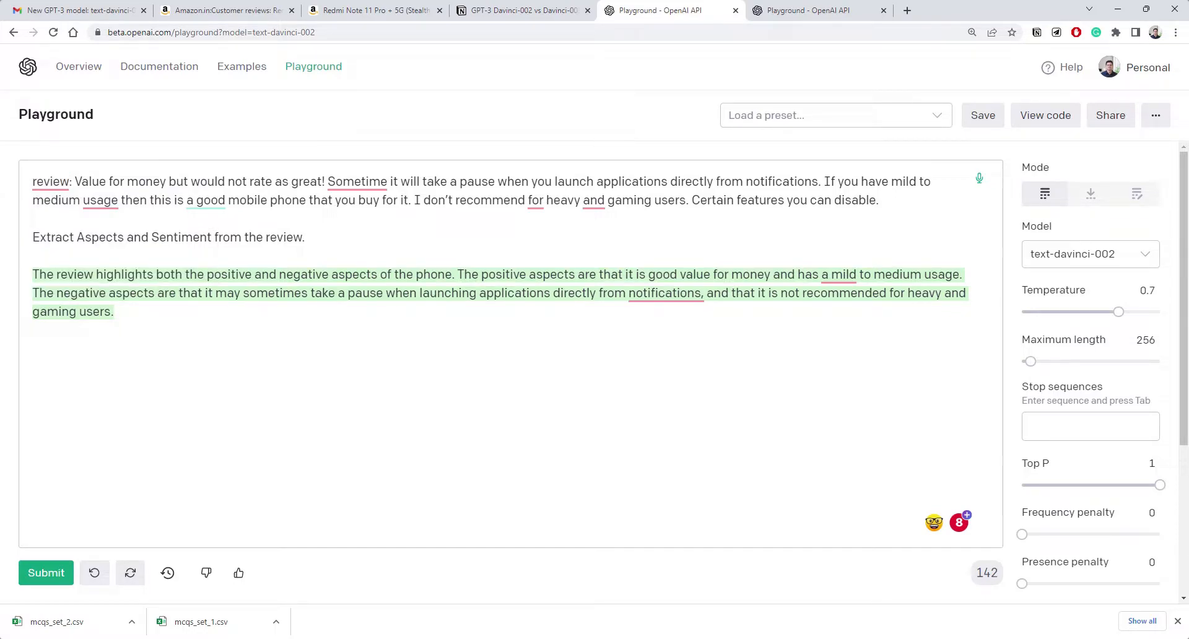
pyautogui.hotkey('shift', 'End')
pyautogui.press('Right')
pyautogui.hotkey('ctrl', 'shift', 'End')
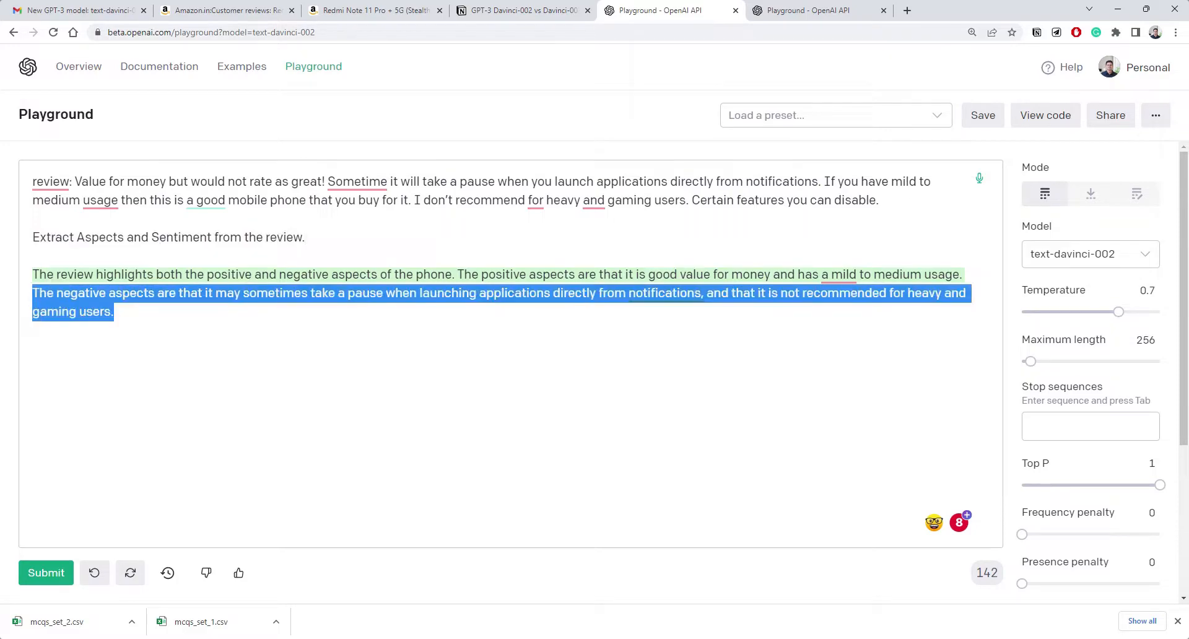
pyautogui.press('Right')
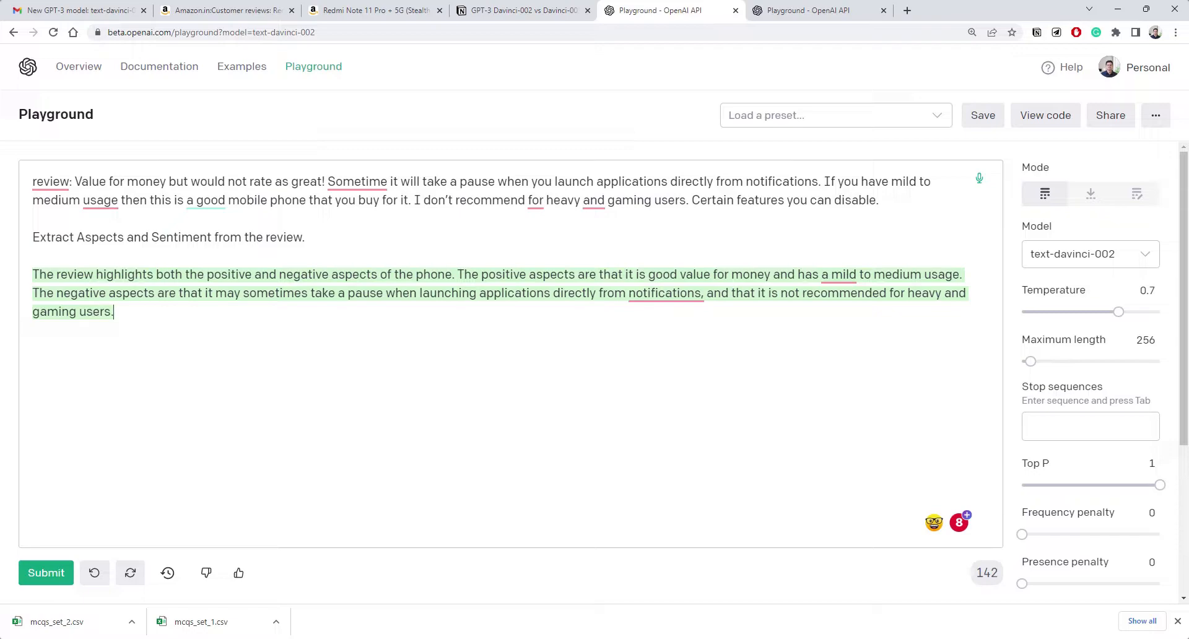
pyautogui.moveTo(305, 239); pyautogui.dragTo(25, 182)
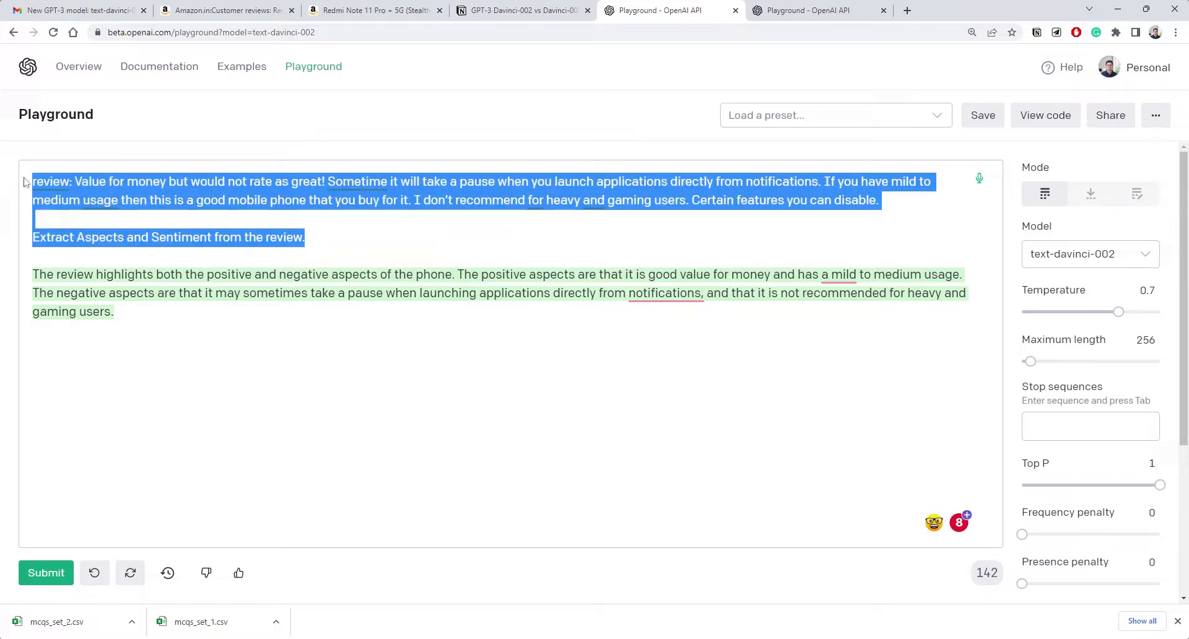
# - Paste the review and aspects prompt over the text-davinci-003 session and submit it
pyautogui.click(808, 11)
pyautogui.hotkey('ctrl', 'a')
pyautogui.write("review: Value for money but would not rate as great! Sometime it will take a pause when you launch applications directly from notifications. If you have mild to medium usage then this is a good mobile phone that you buy for it. I don't recommend for heavy and gaming users. Certain features you can disable.  Extract Aspects and Sentiment from the review.")
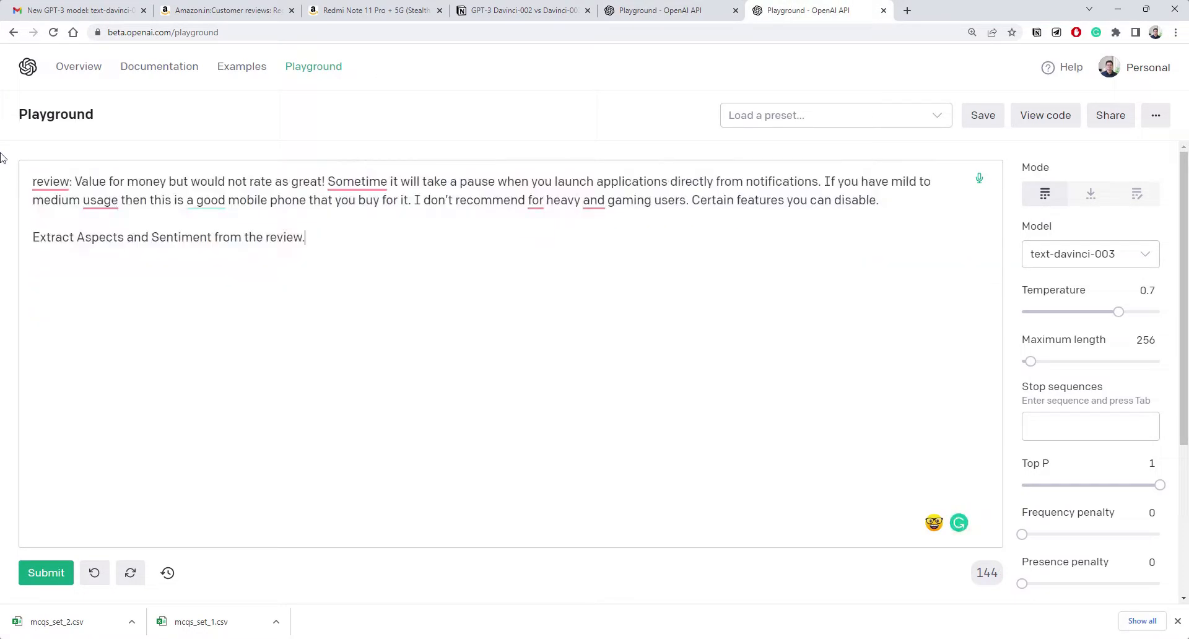
pyautogui.click(33, 577)
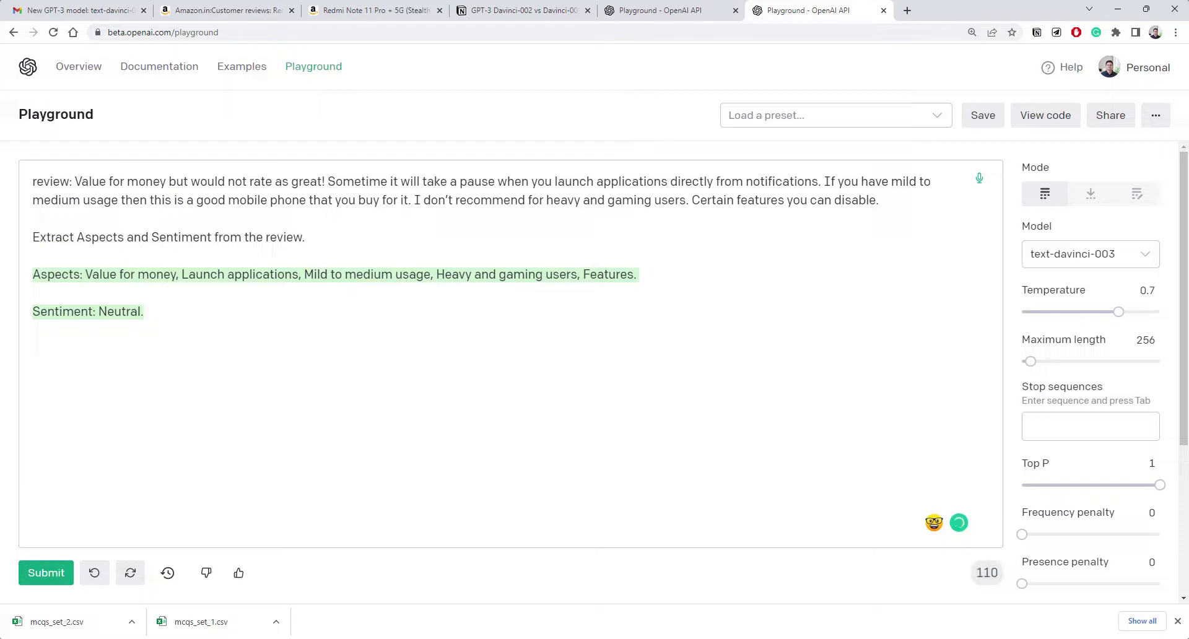
# - Highlight the extracted aspects (mild to medium usage, heavy and gaming users, features) and the Neutral sentiment
pyautogui.doubleClick(81, 275)
pyautogui.moveTo(85, 274)
pyautogui.mouseDown()
pyautogui.moveTo(300, 274)
pyautogui.moveTo(32, 274)
pyautogui.mouseUp()
pyautogui.moveTo(303, 274)
pyautogui.mouseDown()
pyautogui.moveTo(641, 274)
pyautogui.moveTo(580, 274)
pyautogui.mouseUp()
pyautogui.click(481, 275)
pyautogui.click(604, 274)
pyautogui.doubleClick(609, 274)
pyautogui.moveTo(145, 311)
pyautogui.mouseDown()
pyautogui.moveTo(2, 199)
pyautogui.moveTo(2, 181)
pyautogui.mouseUp()
pyautogui.click(2, 181)
# - Select the delivery-complaint review on Amazon.in and return to the text-davinci-002 Playground
pyautogui.click(375, 9)
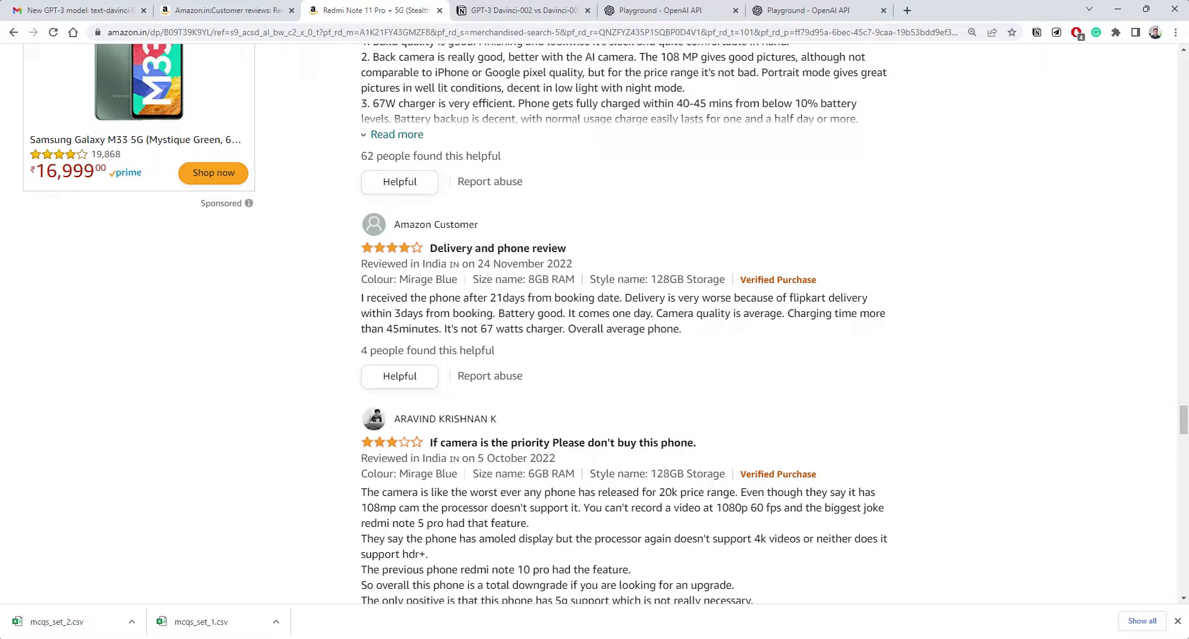
pyautogui.moveTo(682, 331); pyautogui.dragTo(359, 299)
pyautogui.hotkey('ctrl', 'c')
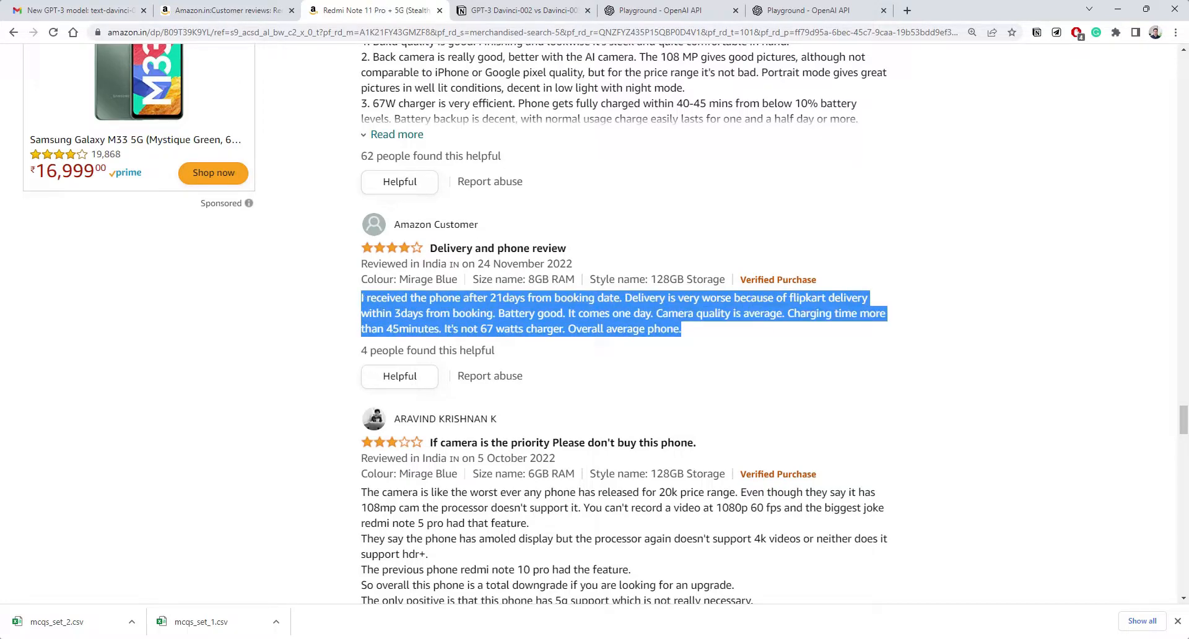
pyautogui.click(669, 10)
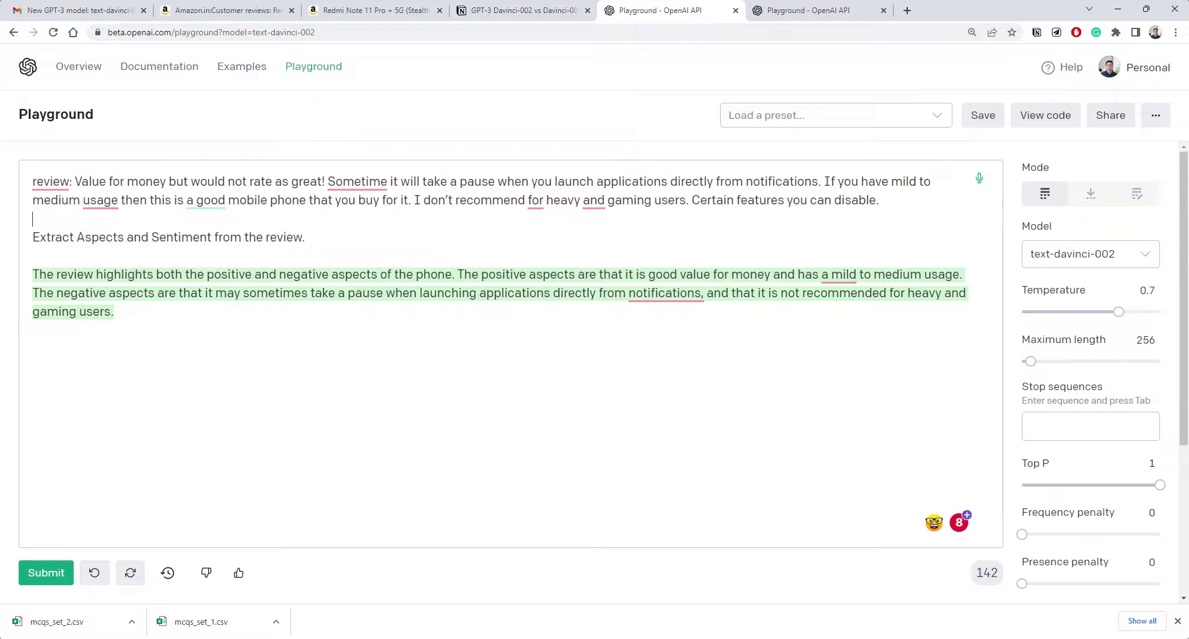
# - Paste the delivery review over the old one, delete the previous completion and submit to text-davinci-002
pyautogui.moveTo(879, 199); pyautogui.dragTo(717, 182)
pyautogui.click(879, 200)
pyautogui.moveTo(879, 200); pyautogui.dragTo(75, 182)
pyautogui.hotkey('ctrl', 'v')
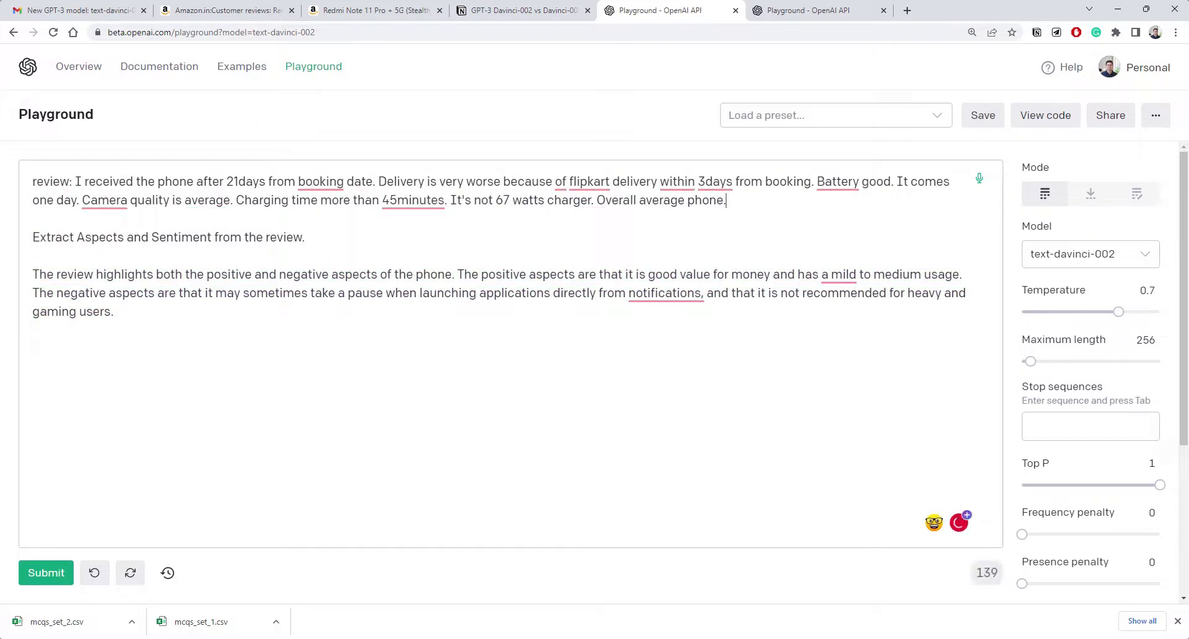
pyautogui.moveTo(115, 312); pyautogui.dragTo(2, 275)
pyautogui.press('BackSpace')
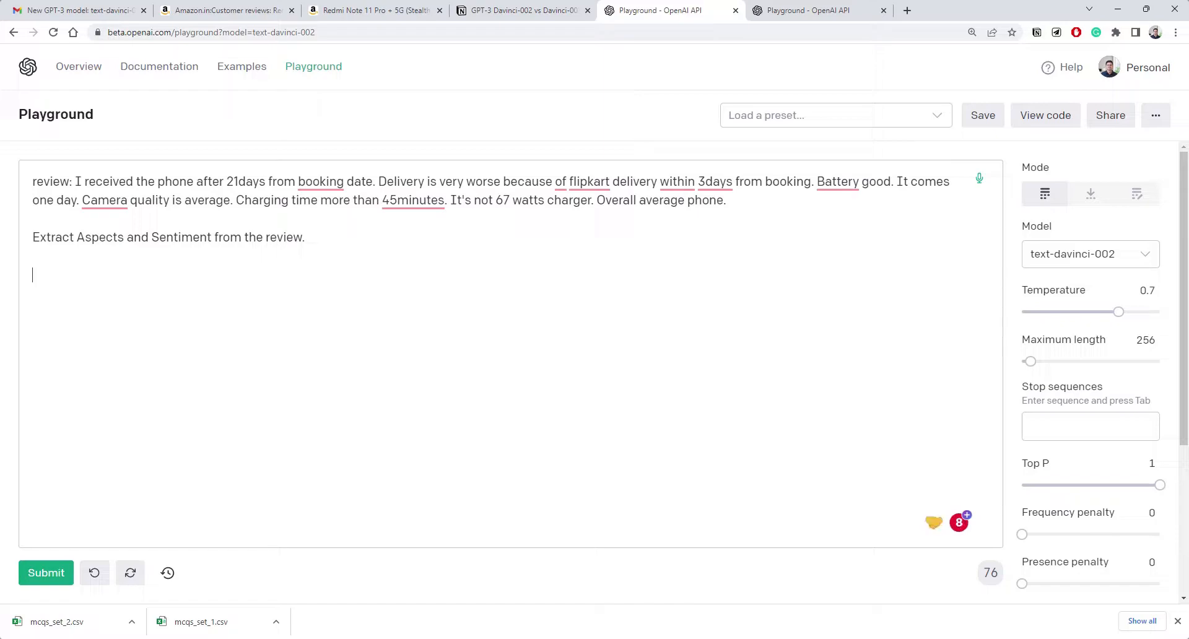
pyautogui.click(44, 572)
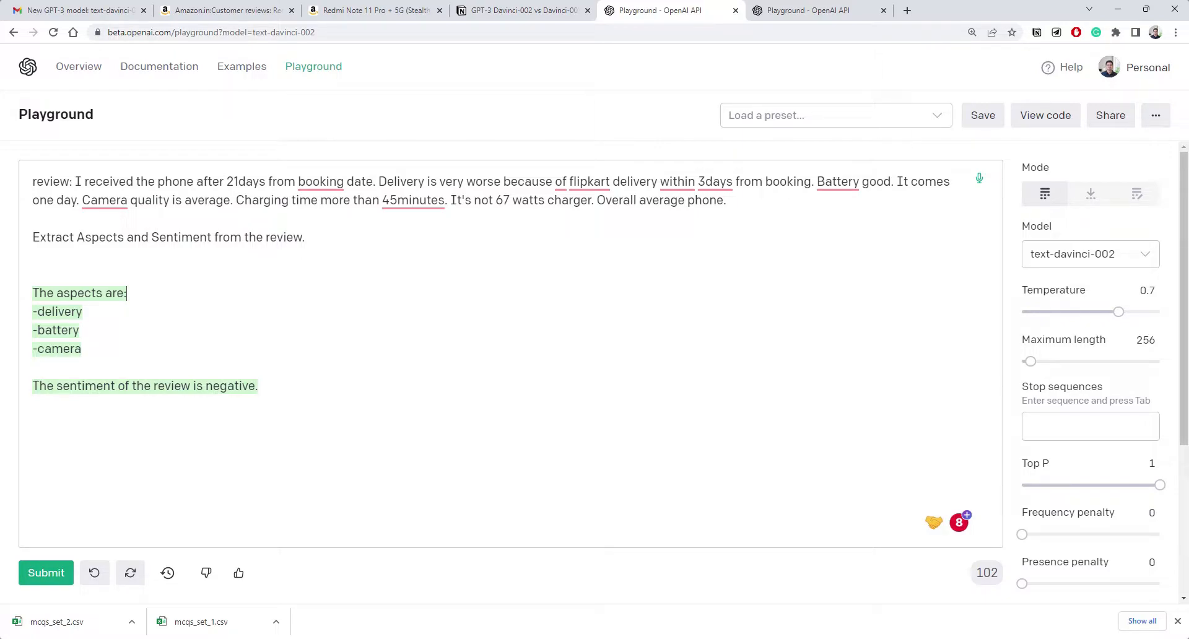
# - Step through the extracted aspect list and highlight the negative sentiment sentence
pyautogui.hotkey('shift', 'Down')
pyautogui.press('Down')
pyautogui.moveTo(257, 385); pyautogui.dragTo(7, 383)
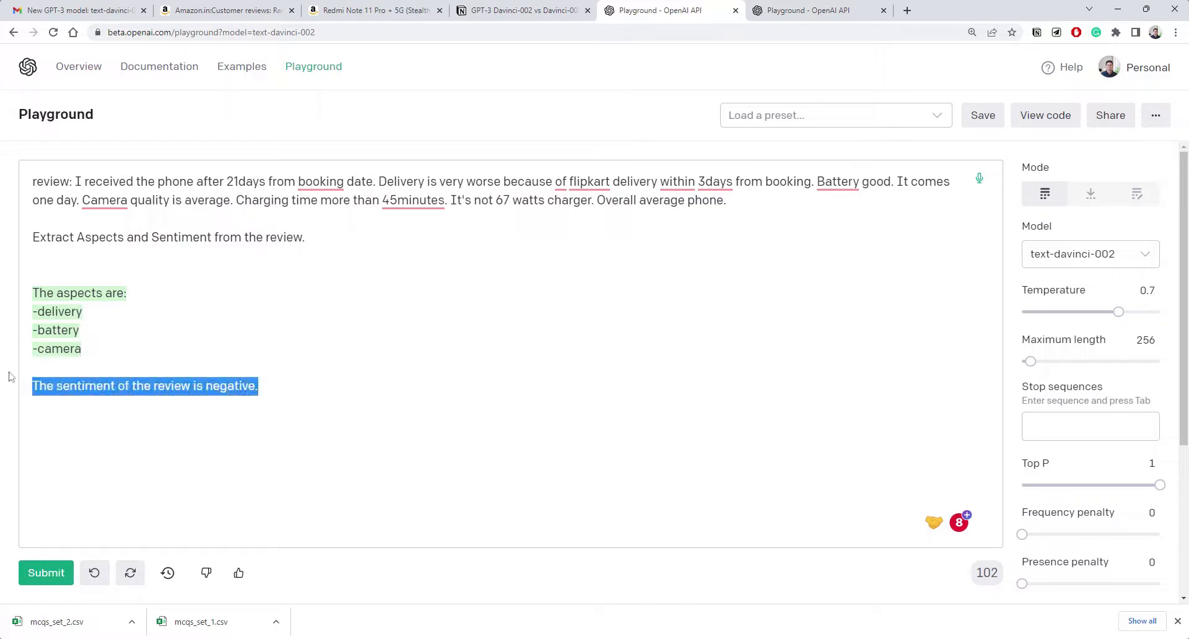
pyautogui.click(62, 237)
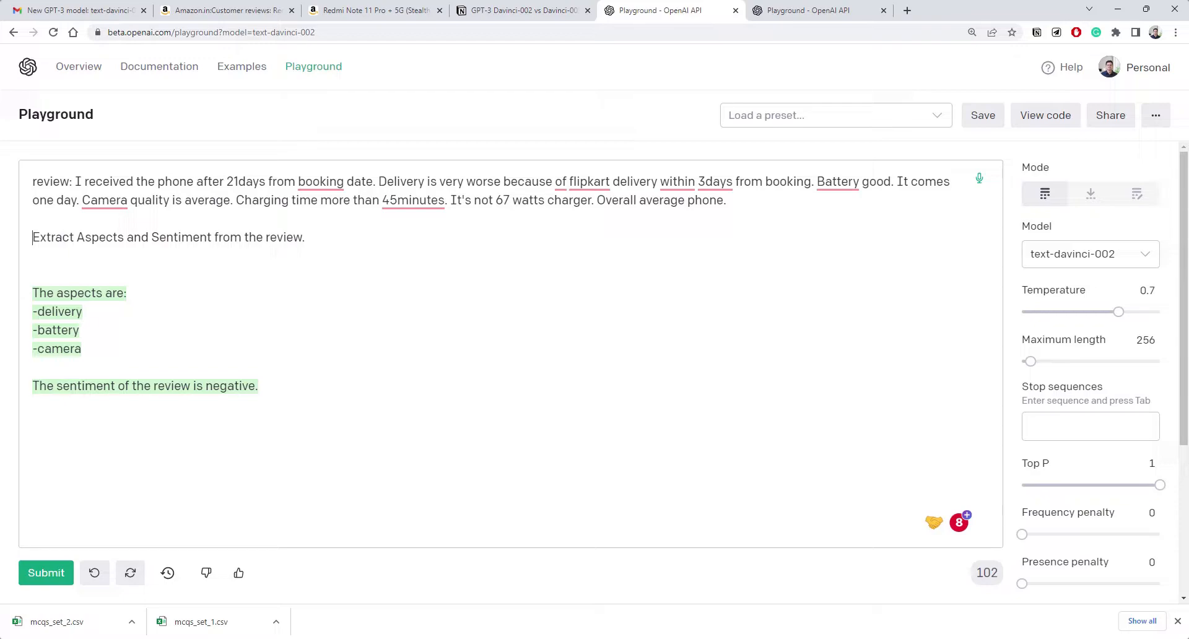
# - Move through the prompt line and repeatedly select the misspelled word 'psird'
pyautogui.hotkey('ctrl', 'shift', 'Right')
pyautogui.hotkey('ctrl', 'shift', 'Right')
pyautogui.hotkey('ctrl', 'shift', 'Right')
pyautogui.press('Down')
pyautogui.press('Up')
pyautogui.hotkey('ctrl', 'Right')
pyautogui.hotkey('ctrl', 'Right')
pyautogui.hotkey('ctrl', 'Right')
pyautogui.press('Left')
pyautogui.write('psird')
pyautogui.hotkey('ctrl', 'shift', 'Left')
pyautogui.press('Right')
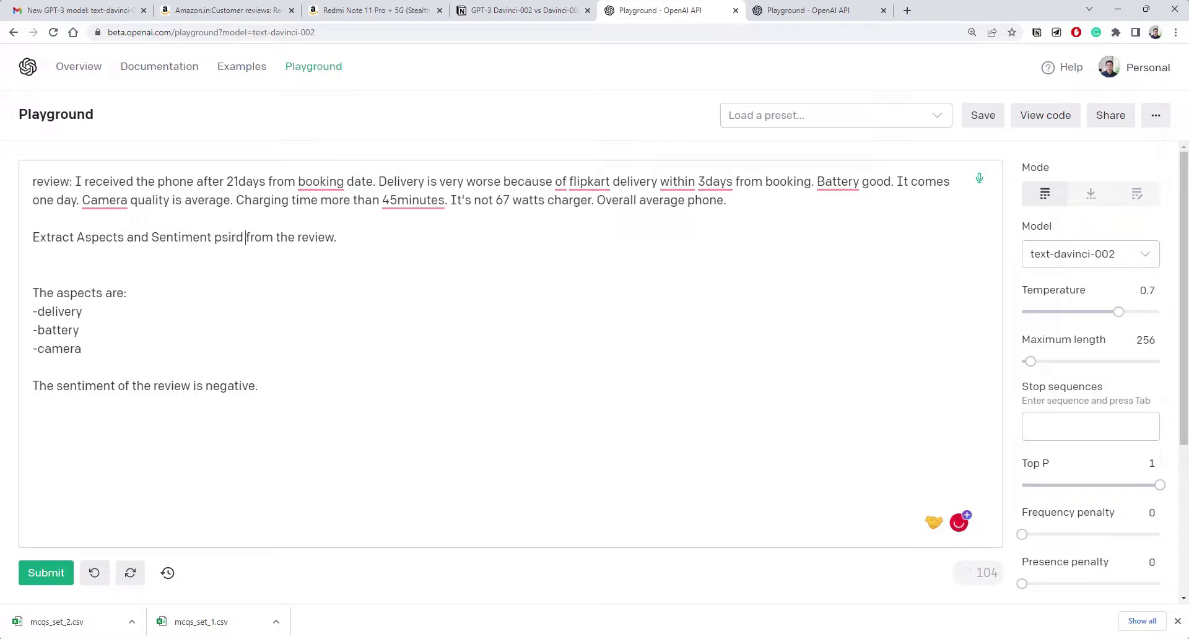
pyautogui.hotkey('ctrl', 'shift', 'Left')
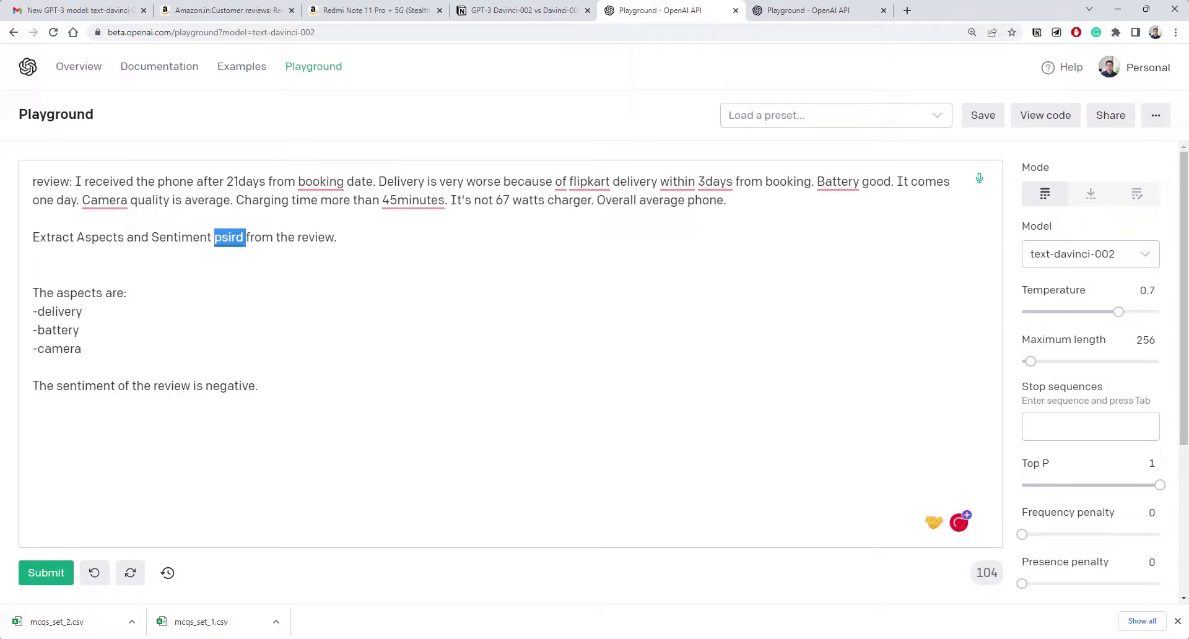
pyautogui.press('Right')
pyautogui.hotkey('ctrl', 'shift', 'Left')
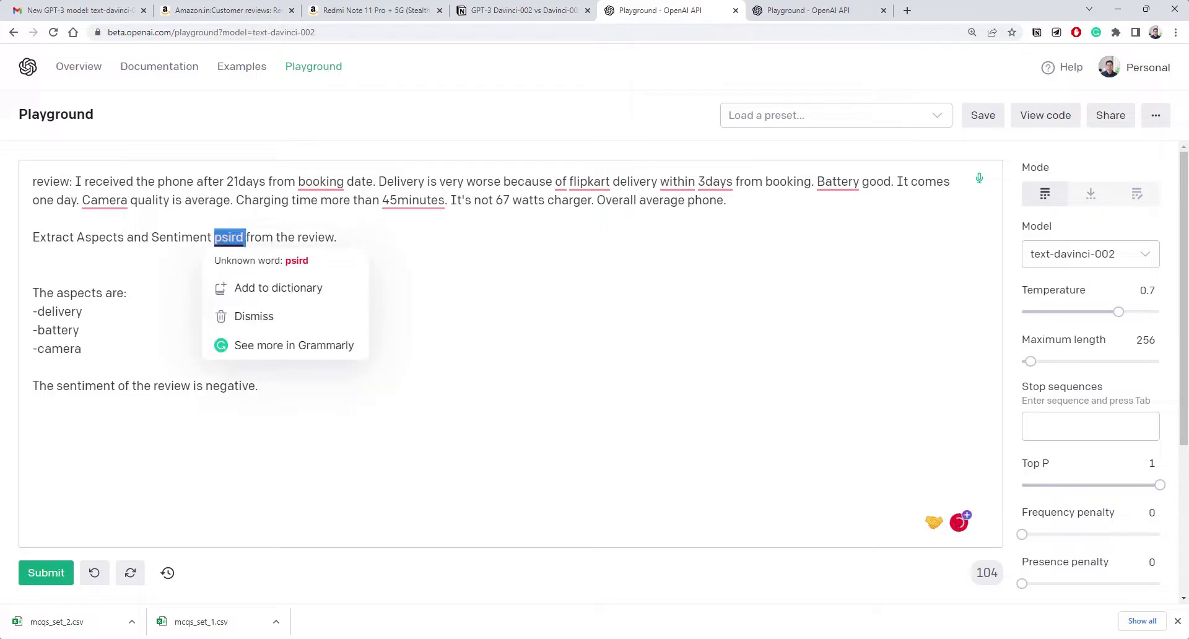
pyautogui.write('pairs')
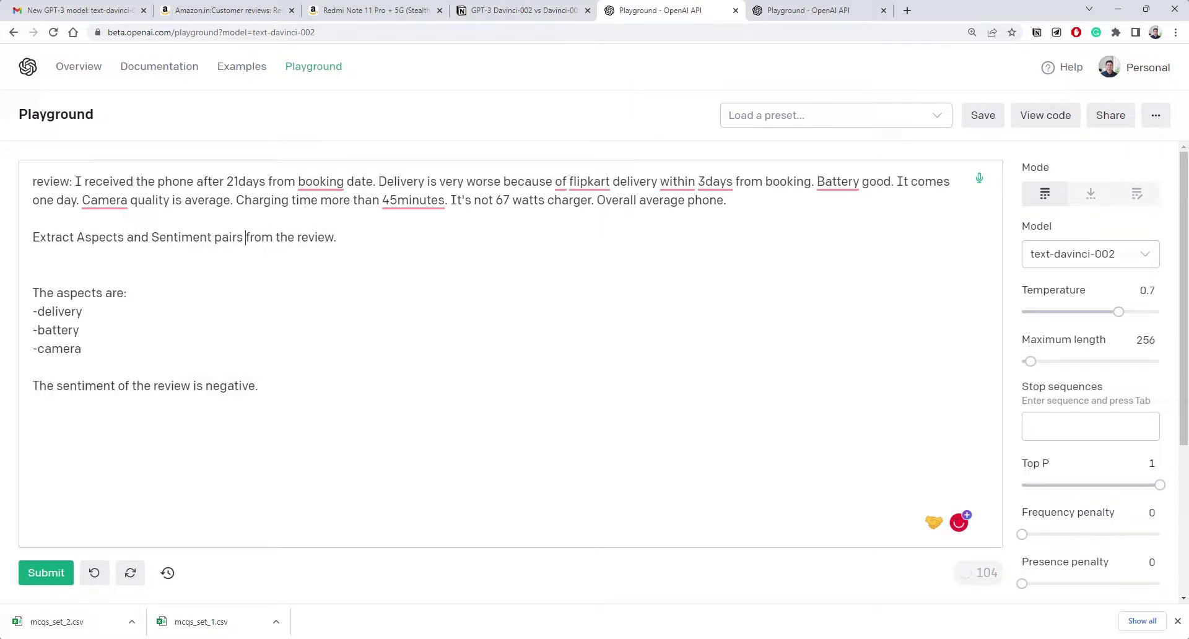
# - Delete the previous completion and regenerate the text-davinci-002 answer
pyautogui.moveTo(258, 385); pyautogui.dragTo(11, 267)
pyautogui.press('BackSpace')
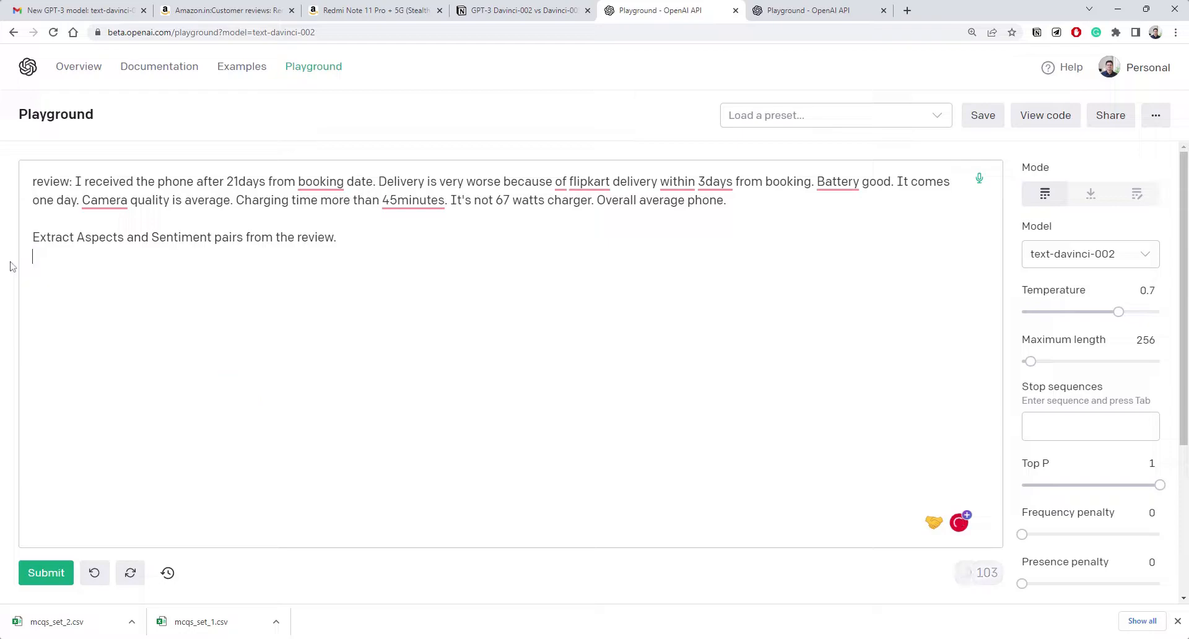
pyautogui.press('BackSpace')
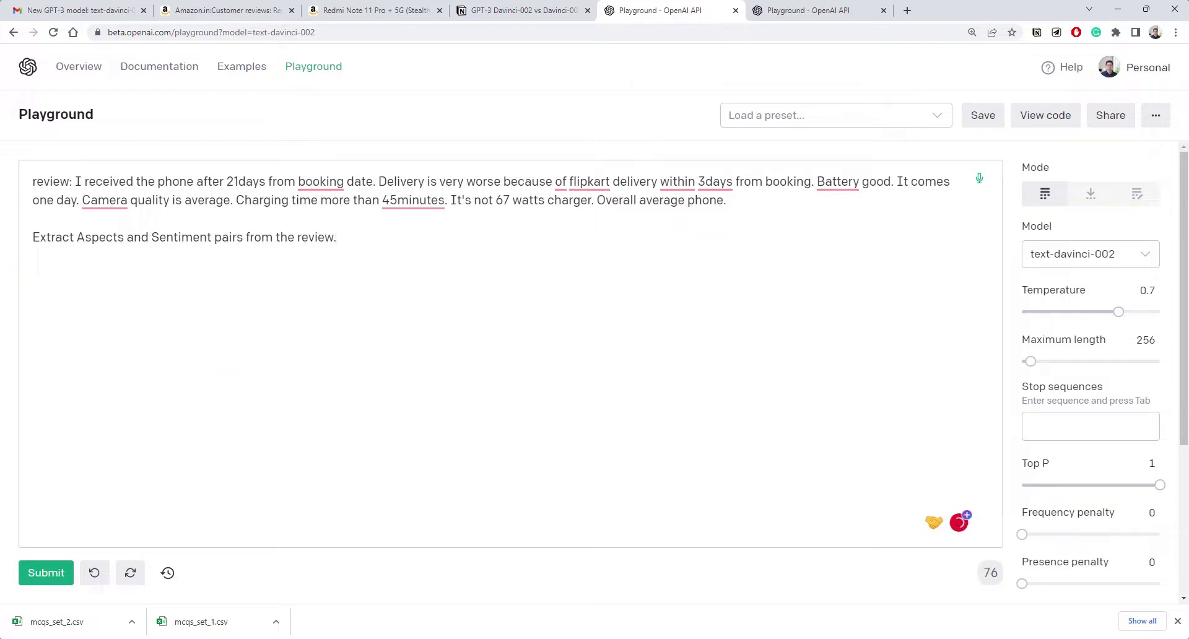
pyautogui.click(41, 576)
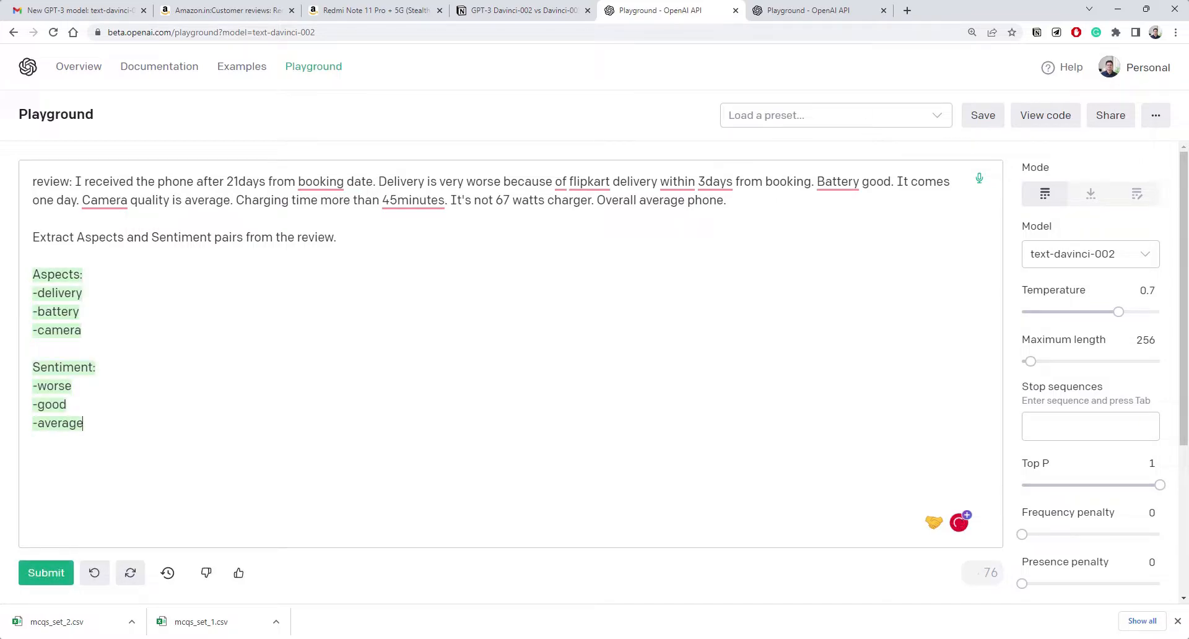
# - Pick out the aspects delivery, battery, camera and their sentiments worse, good, average in the output
pyautogui.doubleClick(60, 293)
pyautogui.doubleClick(55, 386)
pyautogui.doubleClick(57, 311)
pyautogui.doubleClick(53, 404)
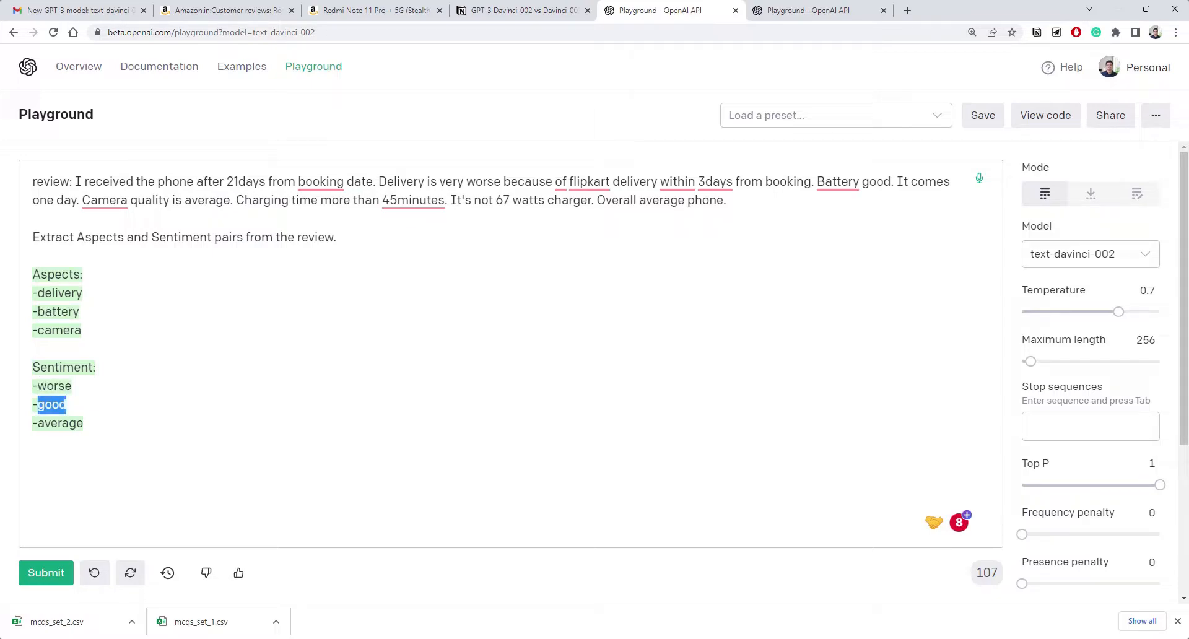
pyautogui.click(71, 423)
pyautogui.doubleClick(57, 330)
pyautogui.click(84, 423)
# - Select the generated output, then select the review and instruction prompt for copying
pyautogui.hotkey('shift', 'Up')
pyautogui.hotkey('shift', 'Up')
pyautogui.hotkey('shift', 'Up')
pyautogui.hotkey('shift', 'Up')
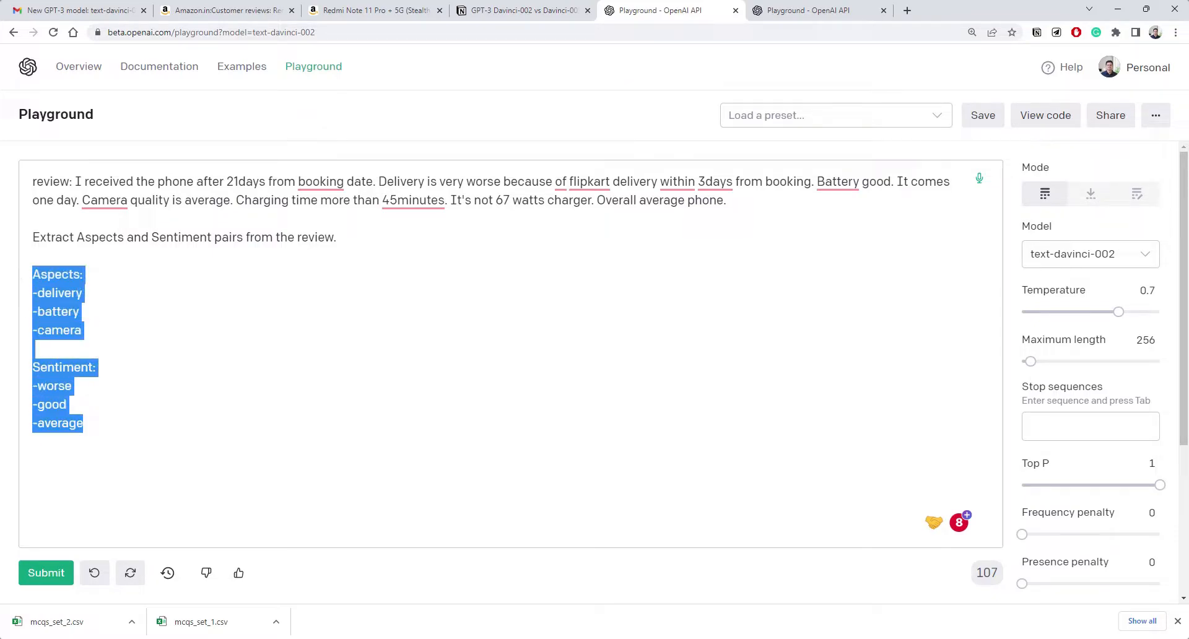
pyautogui.press('Up')
pyautogui.hotkey('ctrl', 'shift', 'Left')
pyautogui.hotkey('ctrl', 'shift', 'Left')
pyautogui.hotkey('ctrl', 'shift', 'Left')
pyautogui.hotkey('ctrl', 'shift', 'Left')
pyautogui.press('Left')
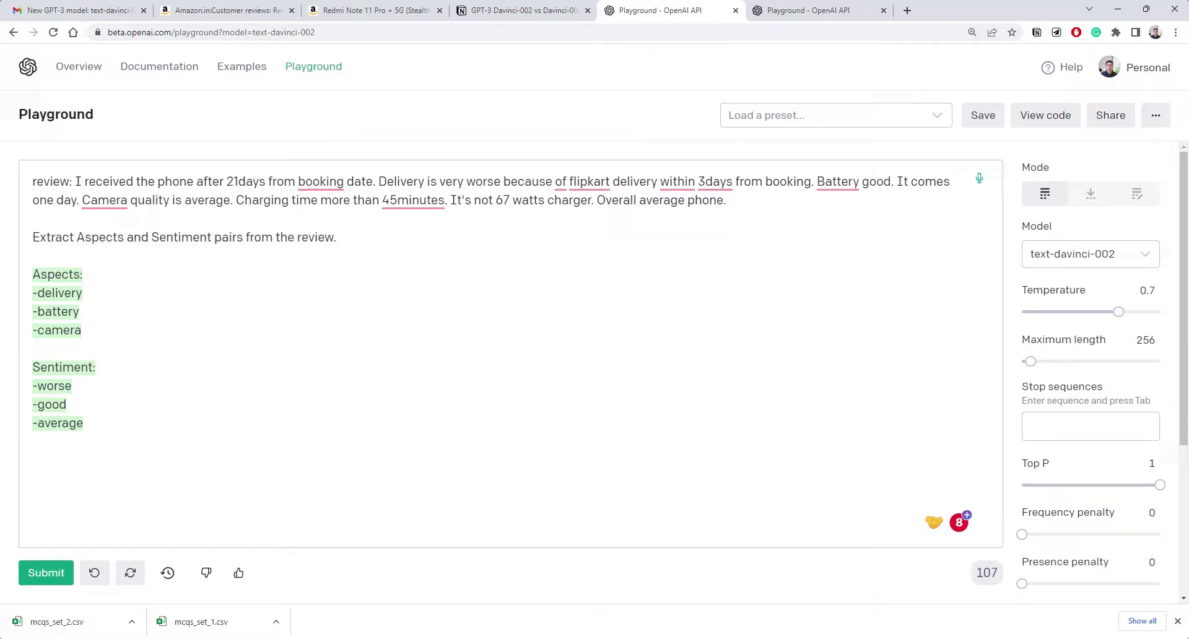
pyautogui.hotkey('shift', 'Up')
pyautogui.hotkey('shift', 'Up')
pyautogui.hotkey('shift', 'Up')
pyautogui.hotkey('ctrl', 'c')
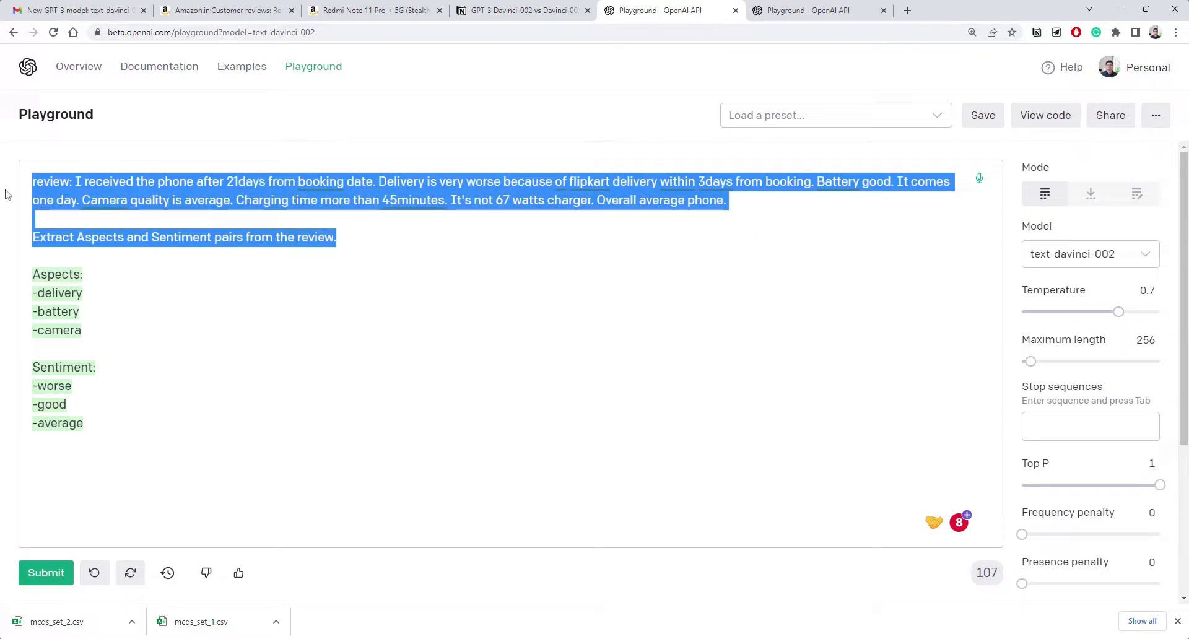
# - Replace the text-davinci-003 prompt with the copied phone review prompt and submit it
pyautogui.click(774, 12)
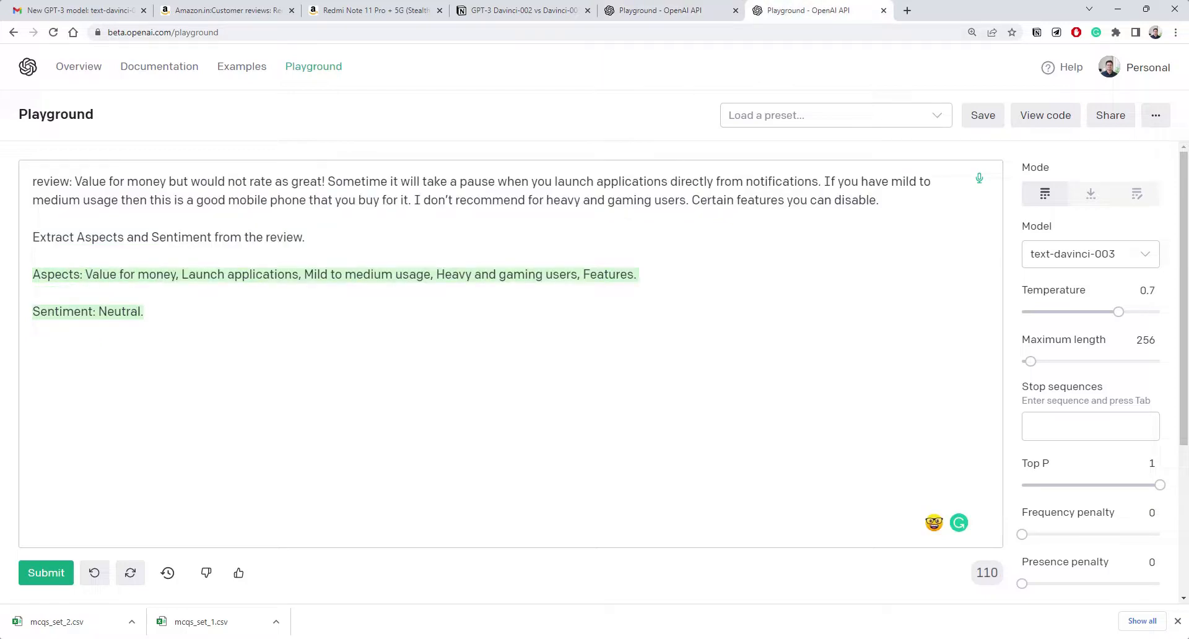
pyautogui.hotkey('ctrl', 'a')
pyautogui.hotkey('ctrl', 'v')
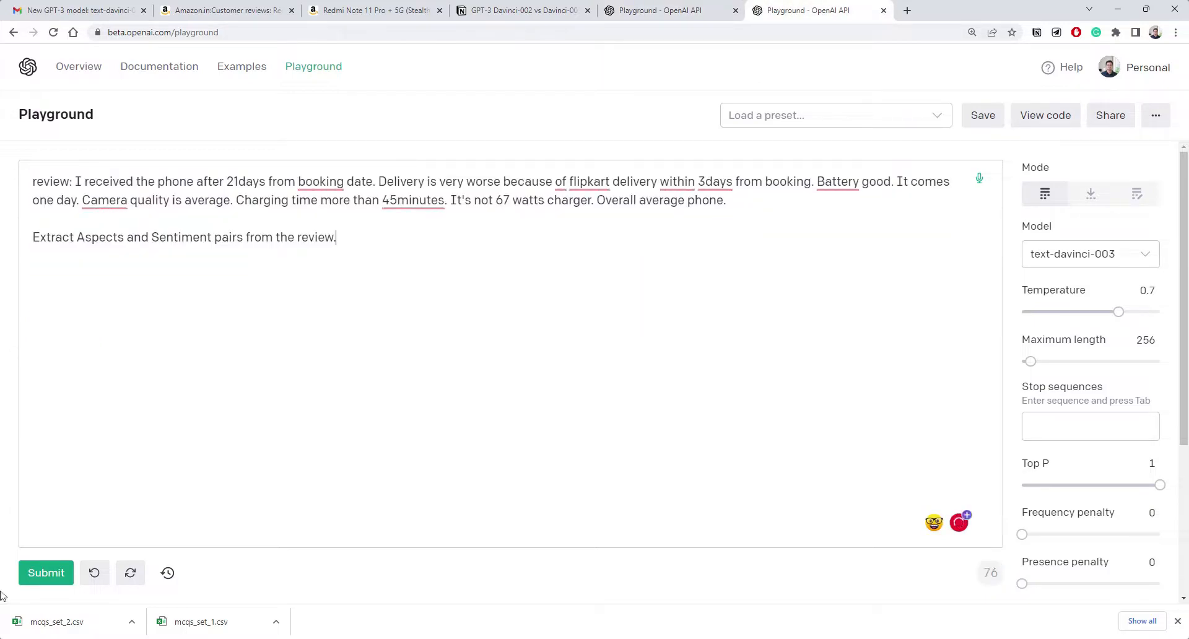
pyautogui.click(42, 578)
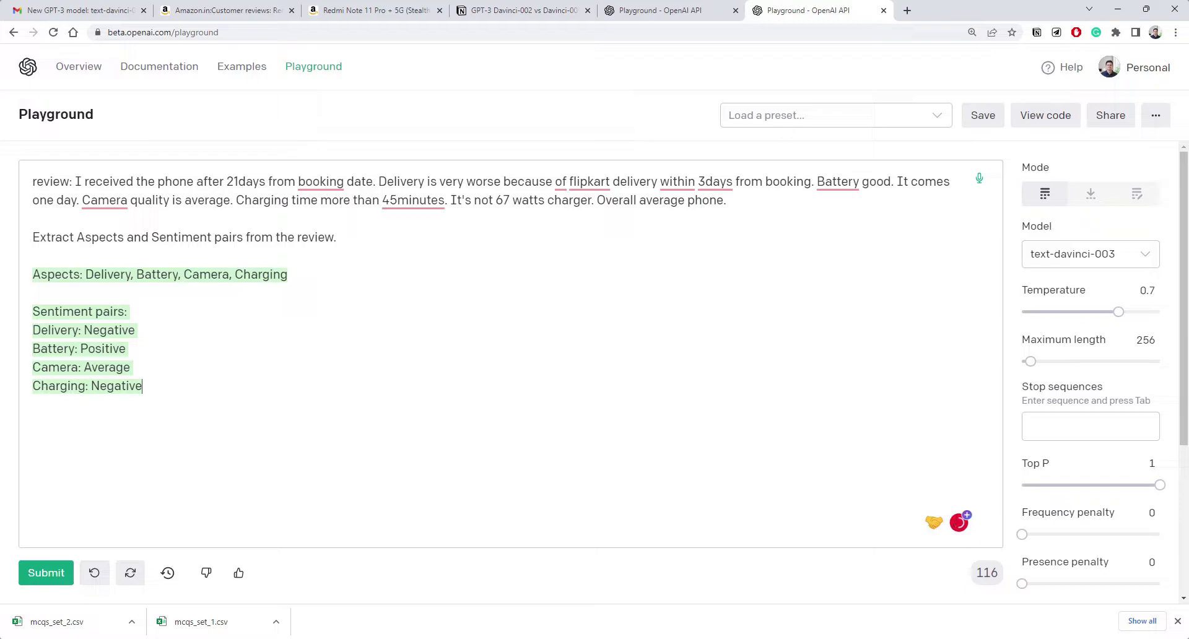
# - Pick out Delivery, Battery and the Delivery–Negative, Battery–Positive sentiment pairs in the output
pyautogui.doubleClick(56, 274)
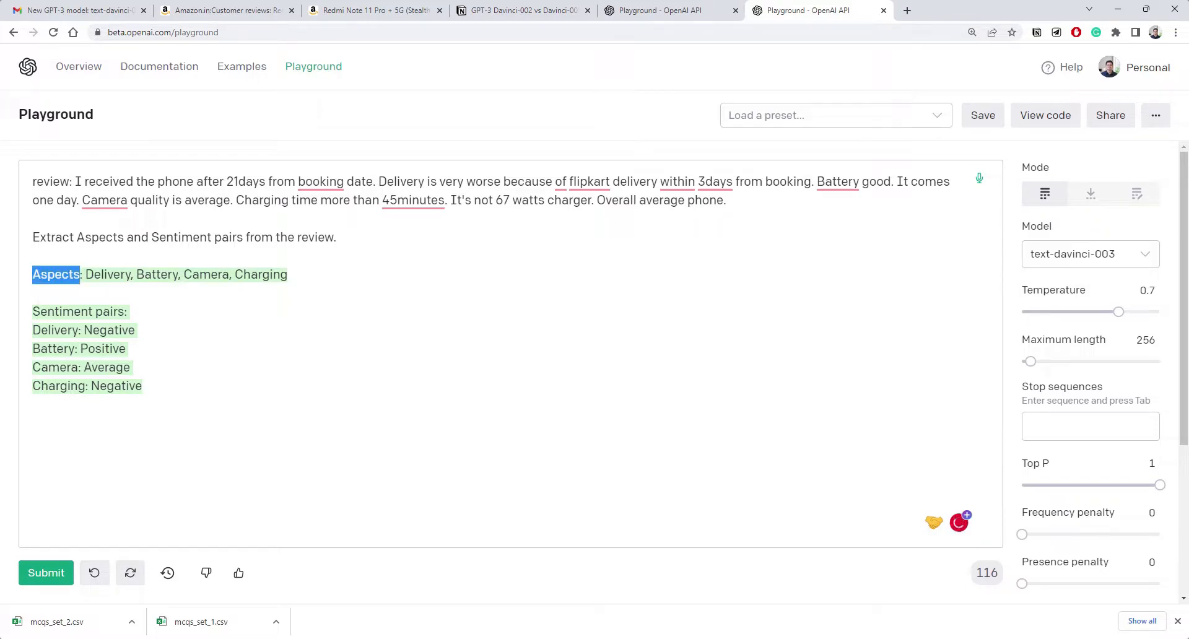
pyautogui.doubleClick(108, 274)
pyautogui.doubleClick(157, 274)
pyautogui.click(210, 274)
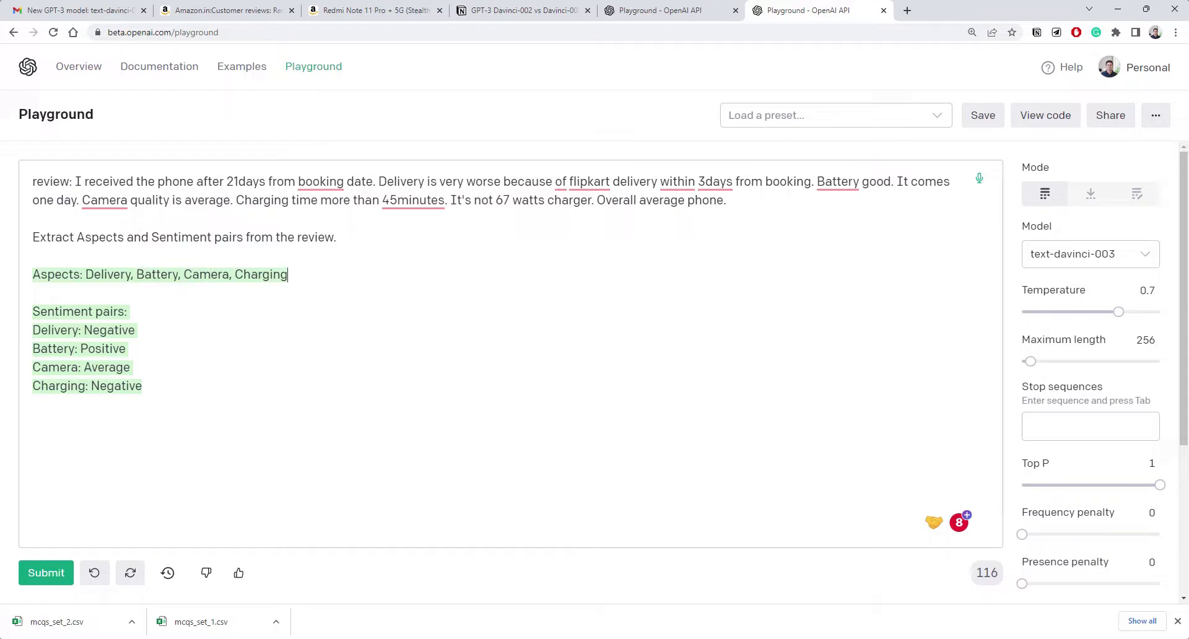
pyautogui.tripleClick(80, 312)
pyautogui.doubleClick(56, 330)
pyautogui.doubleClick(109, 329)
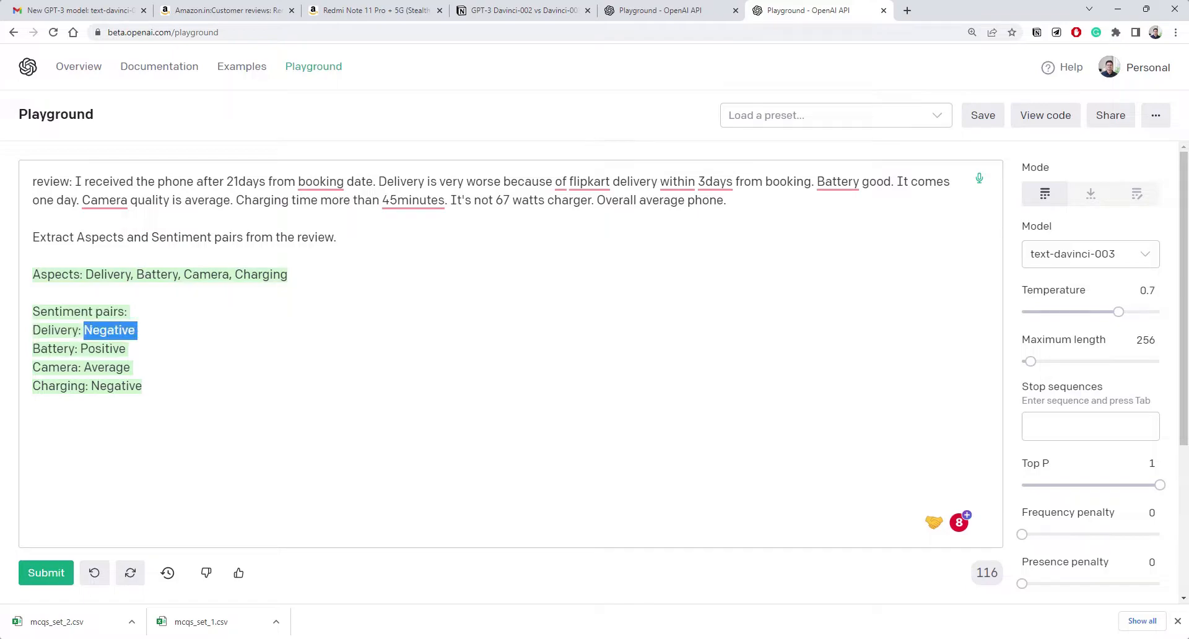
pyautogui.click(109, 329)
pyautogui.doubleClick(53, 348)
pyautogui.click(128, 349)
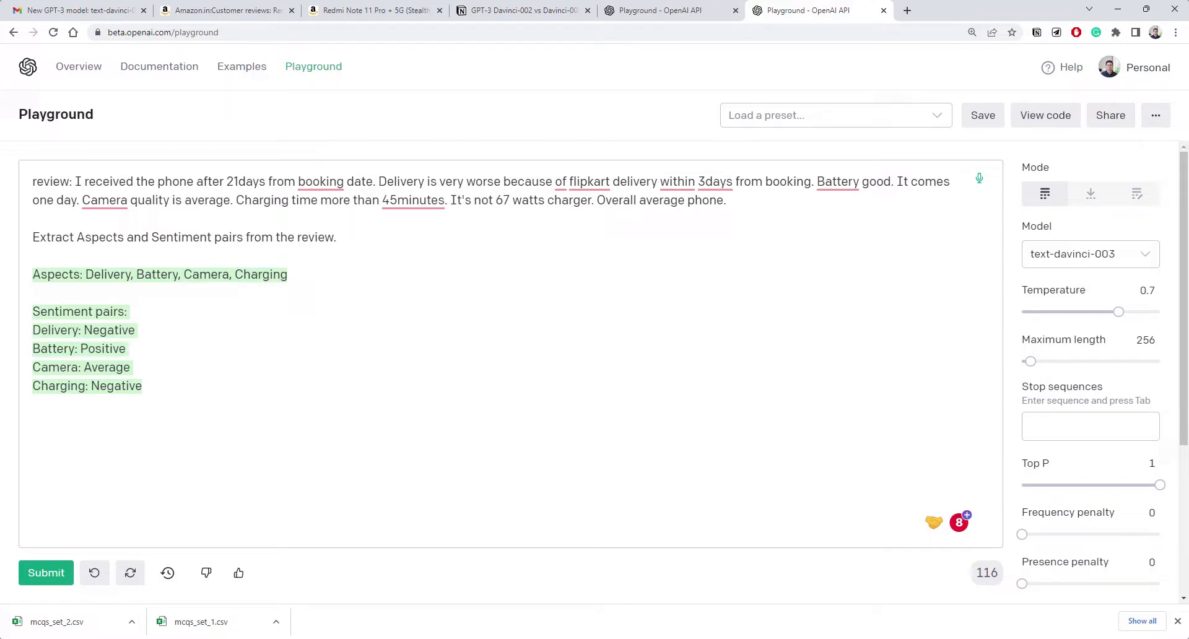
# - Compare with the text-davinci-002 results and select the generated aspects list in text-davinci-003
pyautogui.click(667, 13)
pyautogui.click(841, 9)
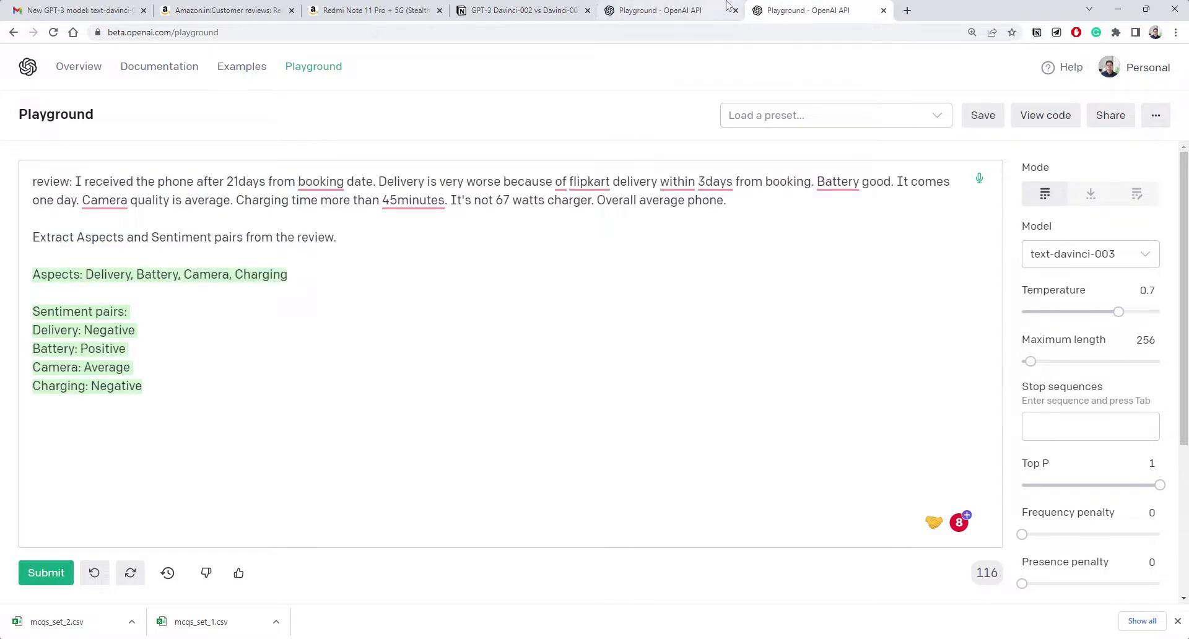
pyautogui.click(667, 11)
pyautogui.click(776, 11)
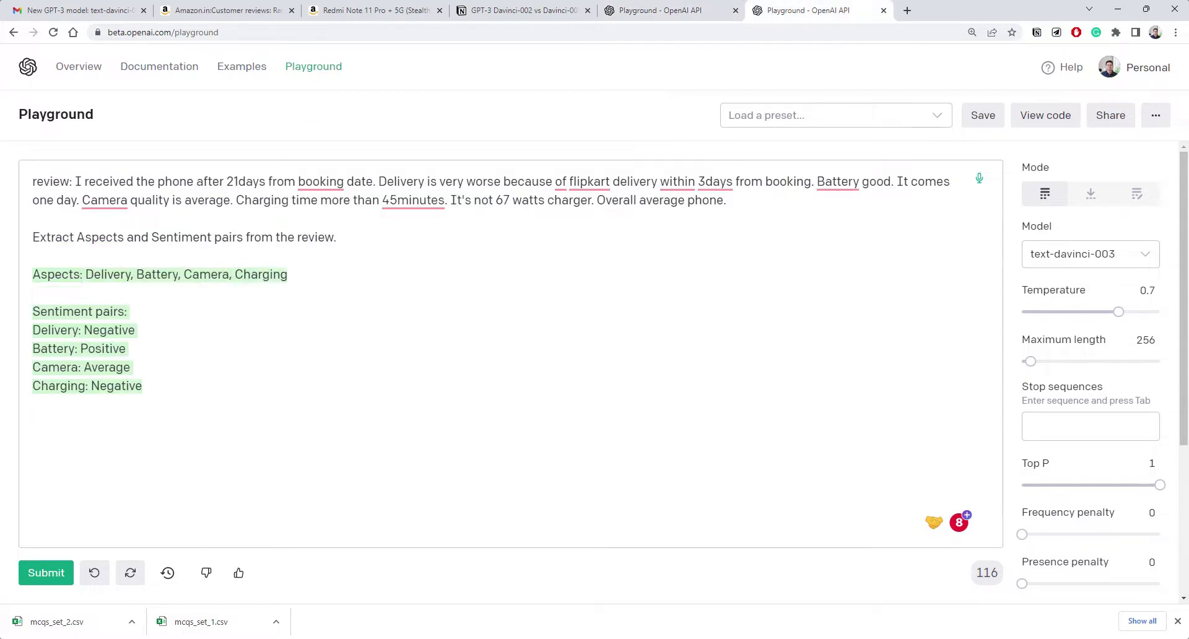
pyautogui.moveTo(143, 385); pyautogui.dragTo(32, 270)
pyautogui.click(138, 329)
# - Replace the instruction in both Playground prompts with the 'Extract Named Entities' line from Notion
pyautogui.click(520, 11)
pyautogui.scroll(-1, 521, 283)
pyautogui.scroll(-1, 520, 283)
pyautogui.tripleClick(386, 283)
pyautogui.hotkey('ctrl', 'c')
pyautogui.click(697, 10)
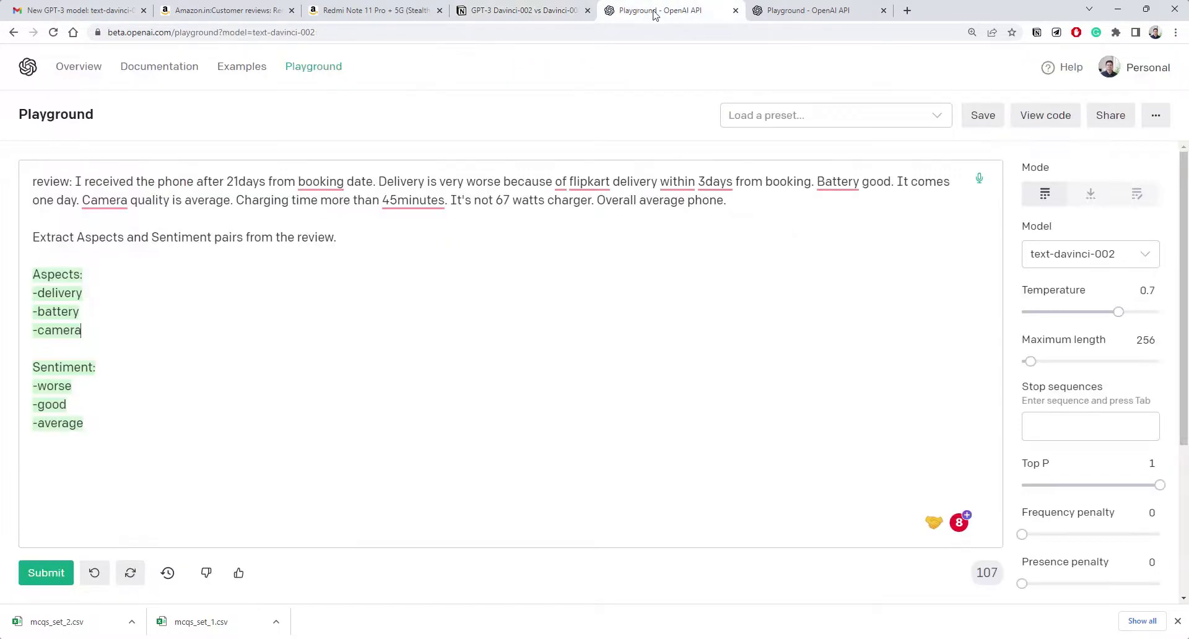
pyautogui.moveTo(65, 435); pyautogui.dragTo(6, 237)
pyautogui.hotkey('ctrl', 'v')
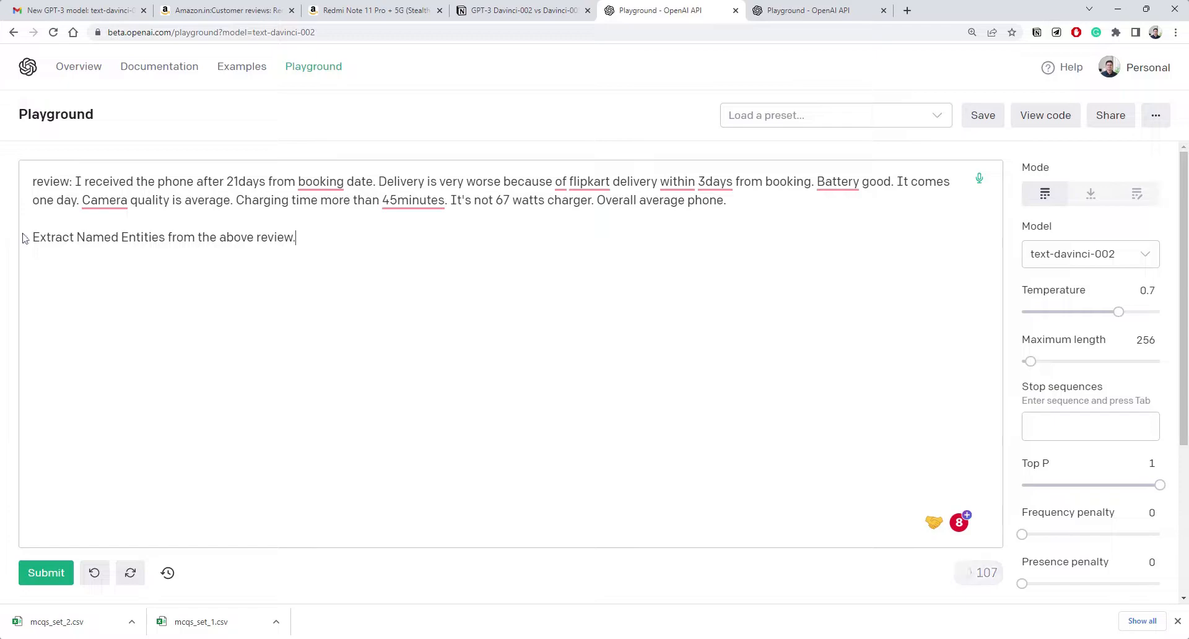
pyautogui.hotkey('ctrl', 'Tab')
pyautogui.moveTo(3, 274); pyautogui.dragTo(4, 246)
pyautogui.hotkey('ctrl', 'v')
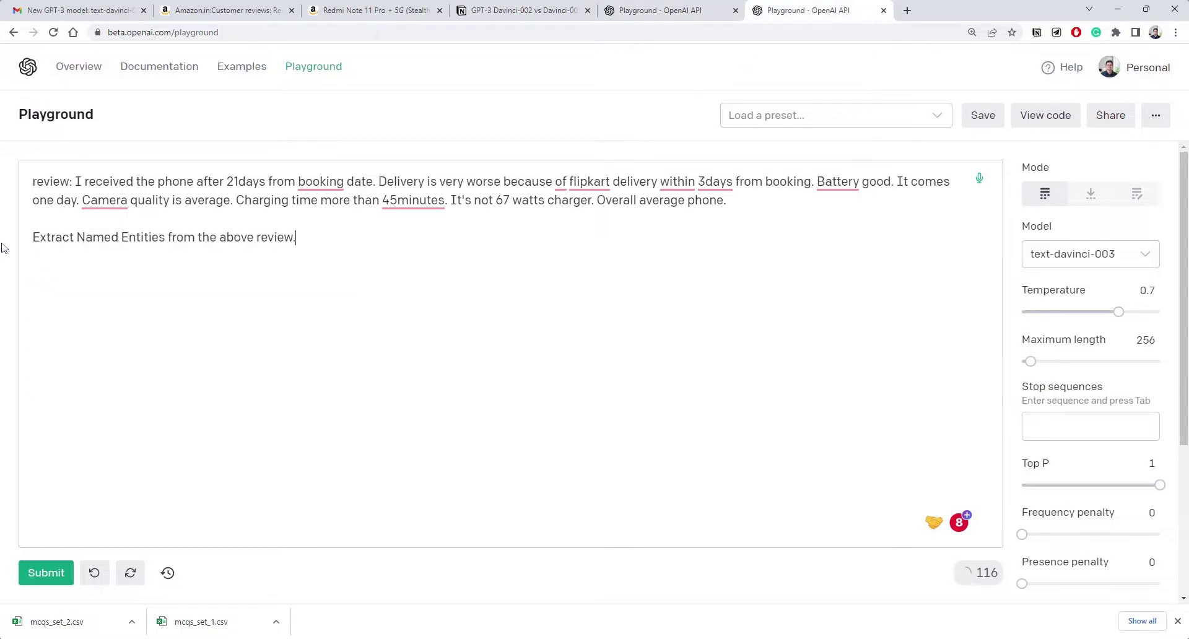
pyautogui.hotkey('ctrl', 'shift', 'Tab')
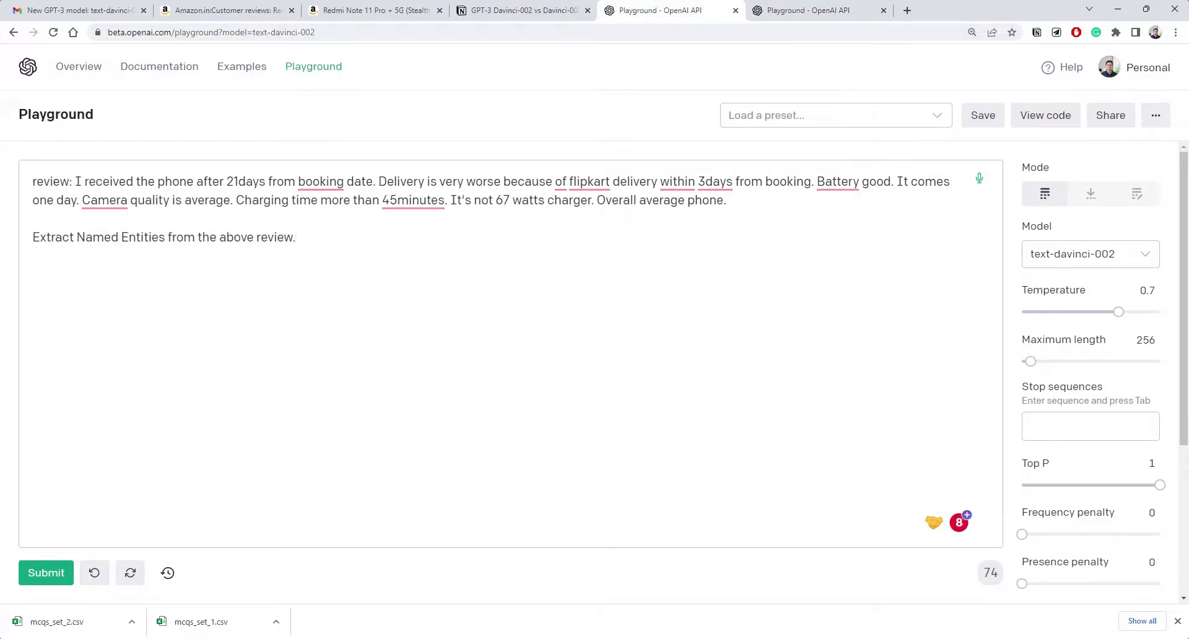
# - Generate the named entities with text-davinci-002 and check the entries I and delivery
pyautogui.click(46, 572)
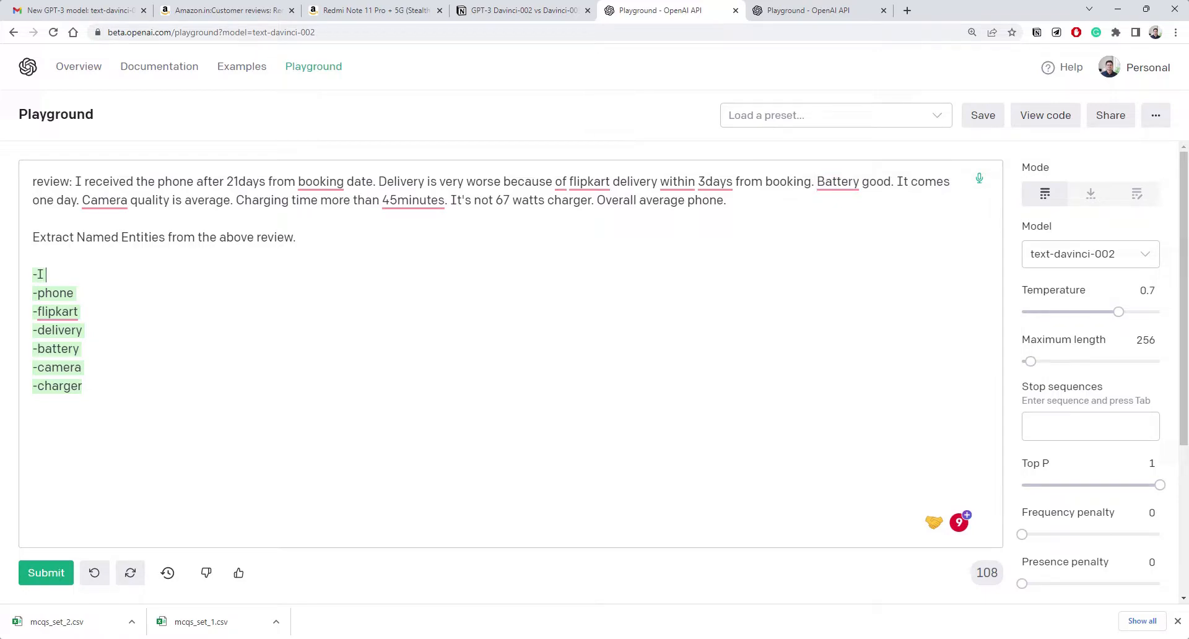
pyautogui.moveTo(44, 274); pyautogui.dragTo(19, 277)
pyautogui.hotkey('shift', 'End')
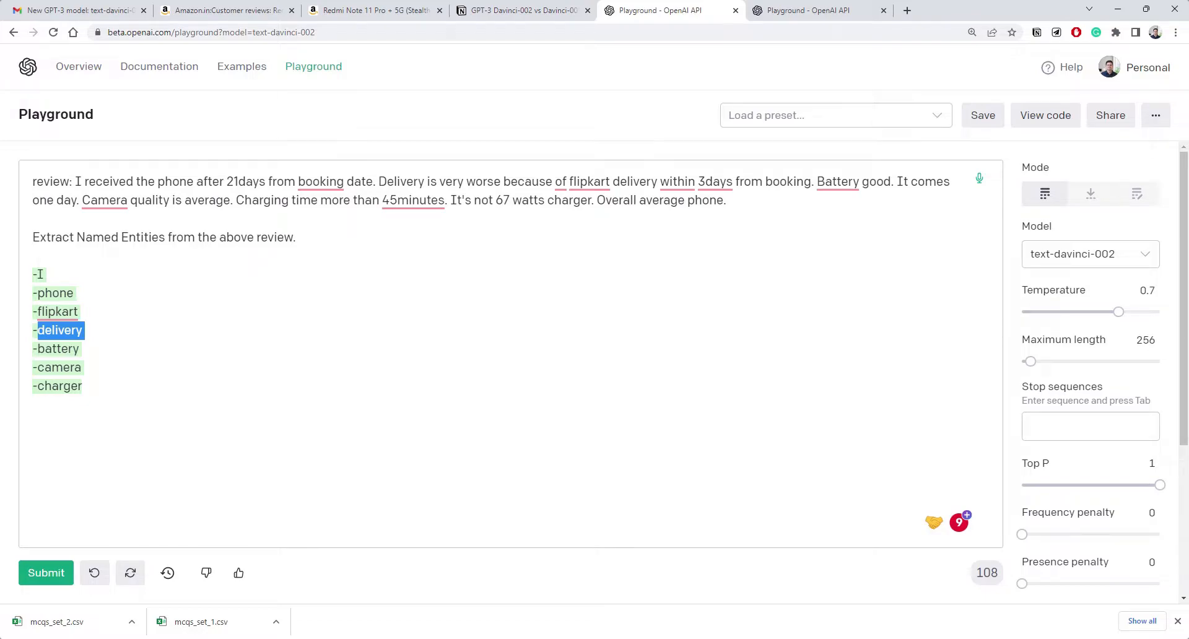
pyautogui.press('Up')
pyautogui.press('Up')
pyautogui.press('Up')
pyautogui.press('Home')
pyautogui.hotkey('shift', 'End')
pyautogui.press('End')
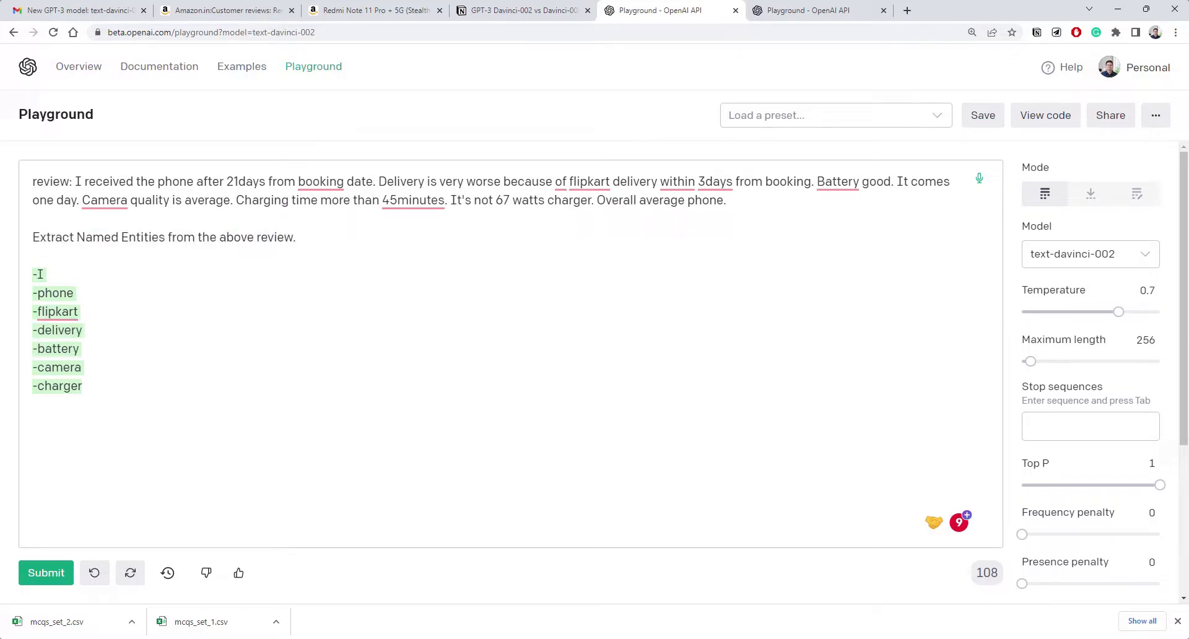
# - Look over camera, charger and flipkart in the list, then select the review and instruction prompt
pyautogui.press('Down')
pyautogui.press('Down')
pyautogui.press('Down')
pyautogui.hotkey('ctrl', 'shift', 'Left')
pyautogui.press('Down')
pyautogui.hotkey('shift', 'End')
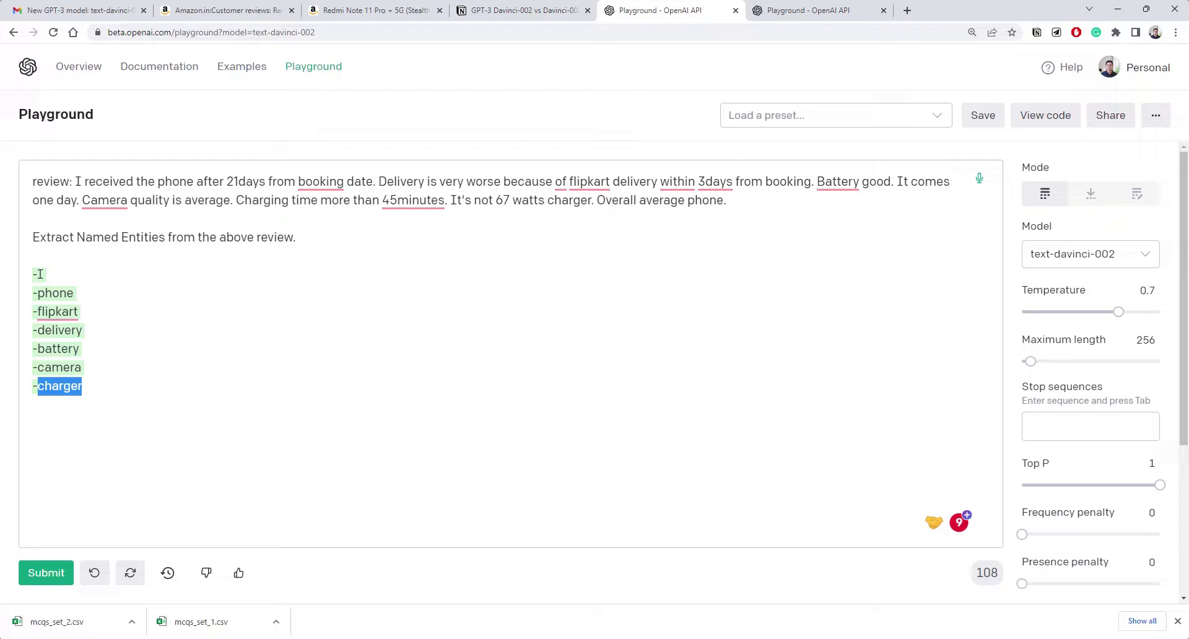
pyautogui.press('End')
pyautogui.hotkey('ctrl', 'shift', 'Left')
pyautogui.press('Up')
pyautogui.hotkey('shift', 'End')
pyautogui.press('Down')
pyautogui.hotkey('ctrl', 'shift', 'Left')
pyautogui.press('Up')
pyautogui.press('Up')
pyautogui.press('Up')
pyautogui.hotkey('shift', 'End')
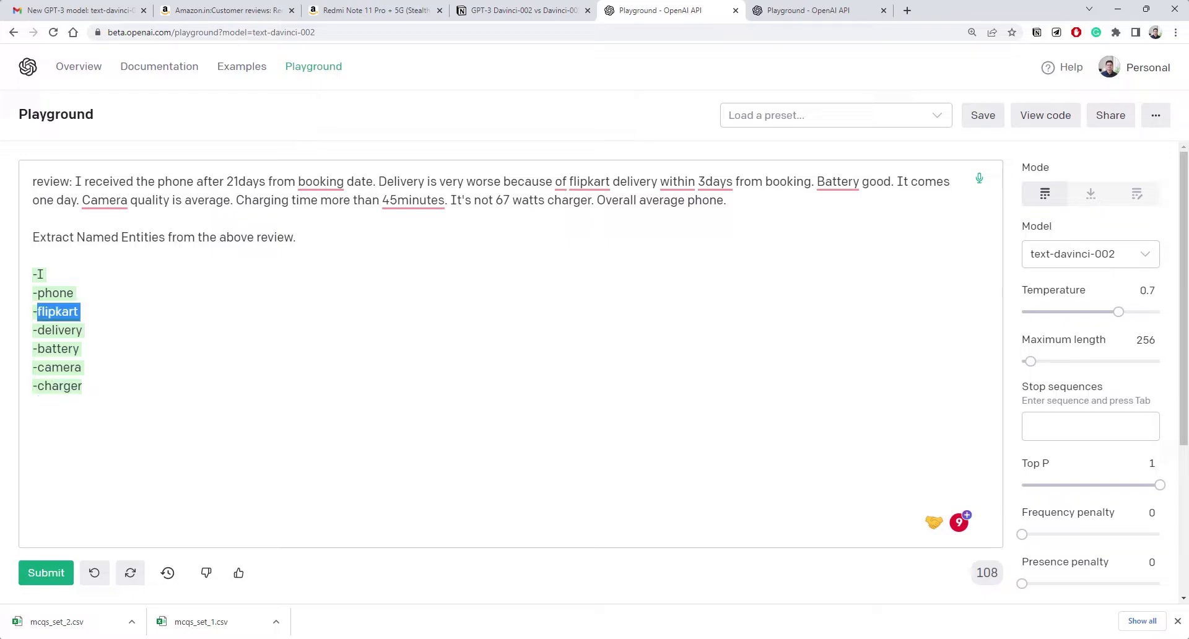
pyautogui.press('Up')
pyautogui.press('Up')
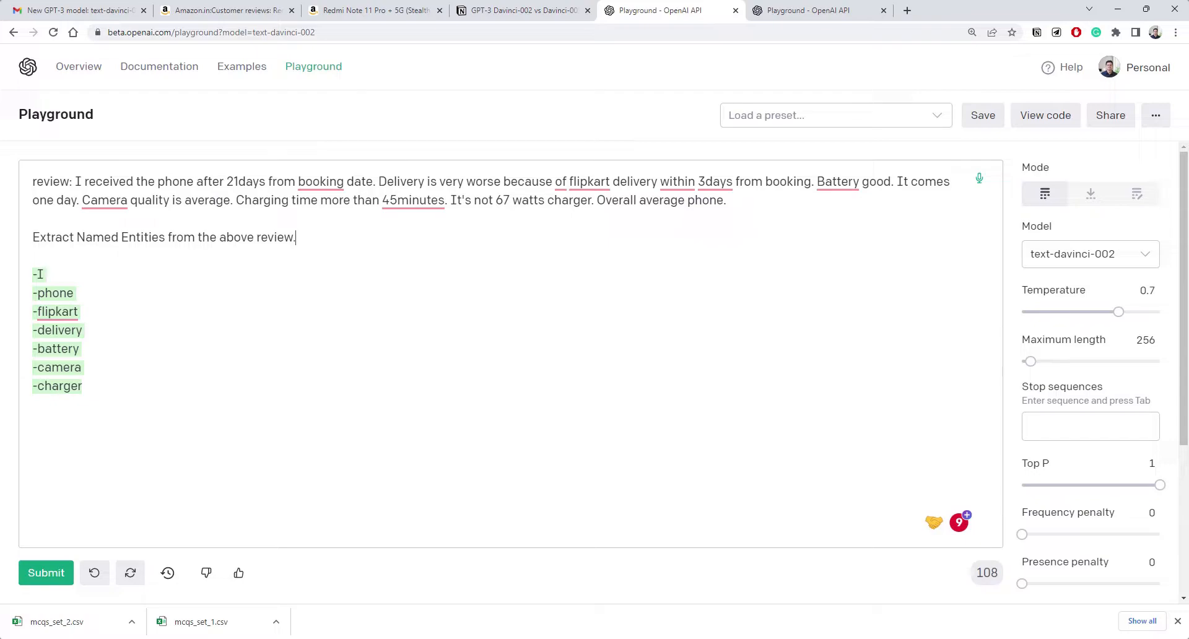
pyautogui.hotkey('shift', 'Up')
pyautogui.hotkey('shift', 'Up')
pyautogui.hotkey('shift', 'Up')
pyautogui.hotkey('shift', 'Up')
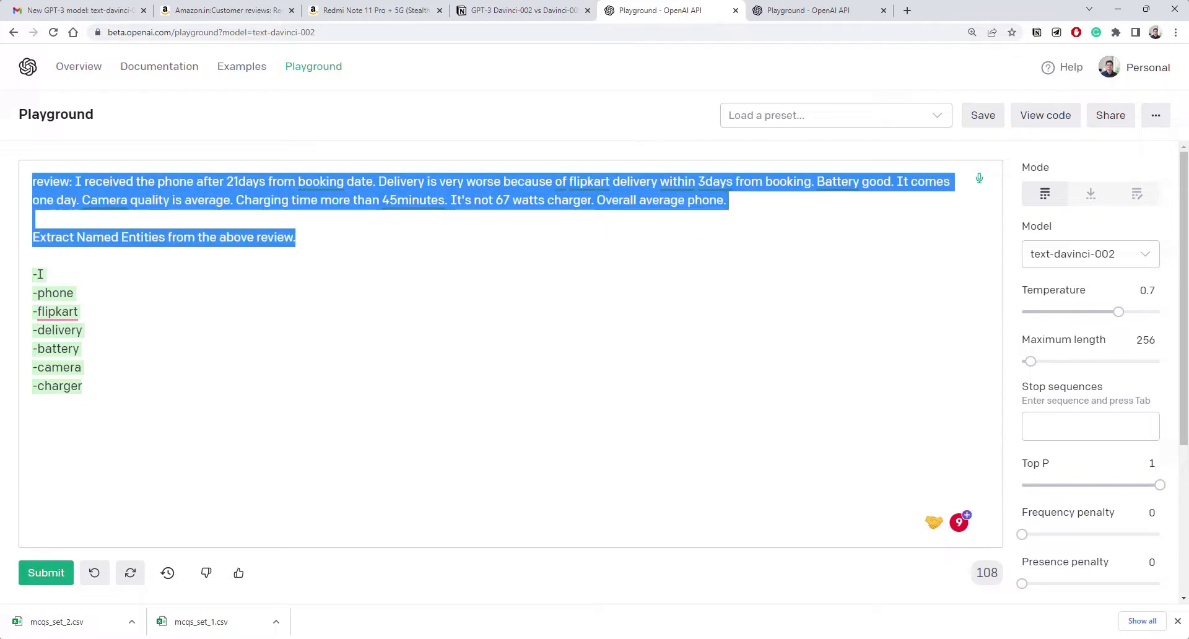
# - Generate the entity list with text-davinci-003 and highlight Flipkart, 21 days and Battery
pyautogui.click(790, 10)
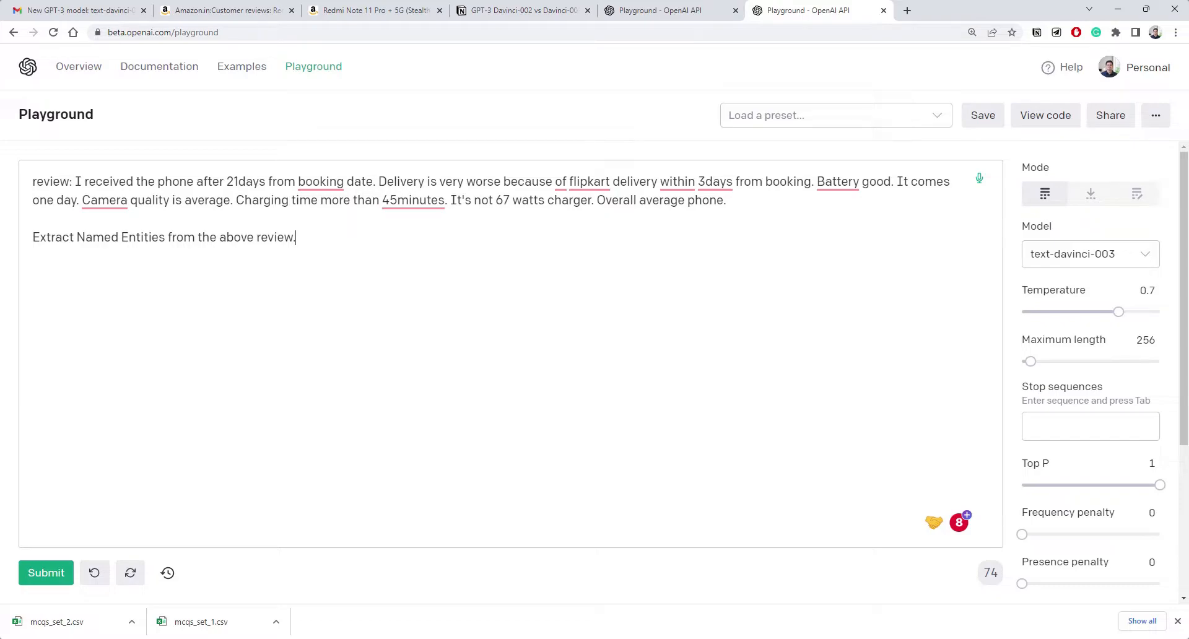
pyautogui.click(53, 573)
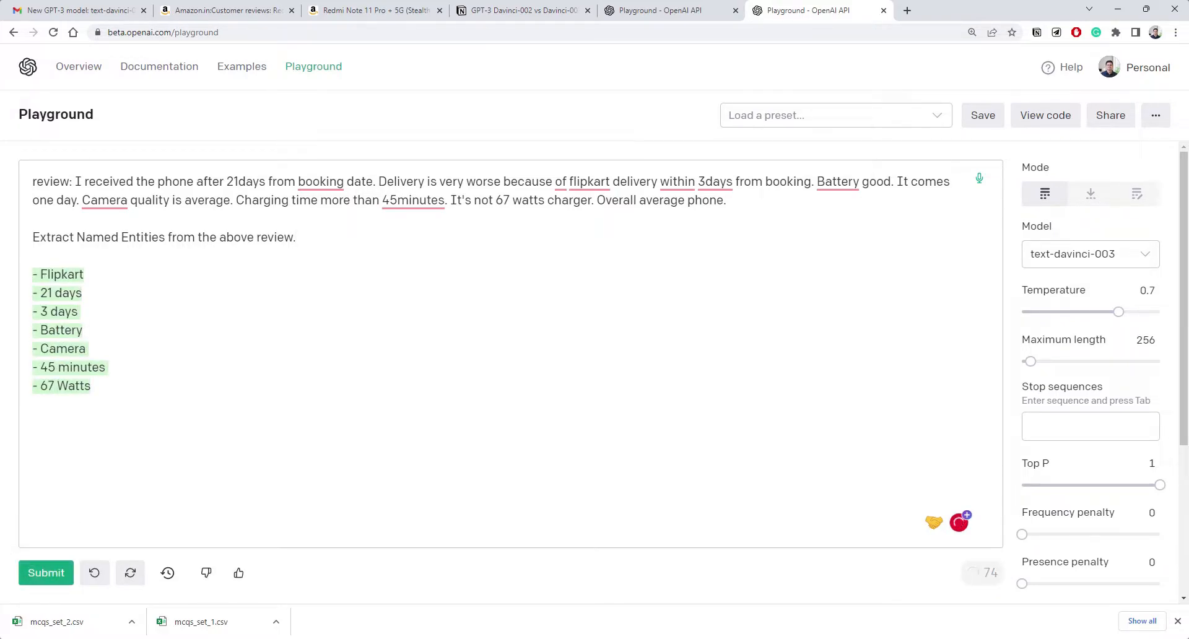
pyautogui.doubleClick(84, 275)
pyautogui.click(84, 275)
pyautogui.doubleClick(74, 293)
pyautogui.click(79, 310)
pyautogui.moveTo(41, 293); pyautogui.dragTo(82, 292)
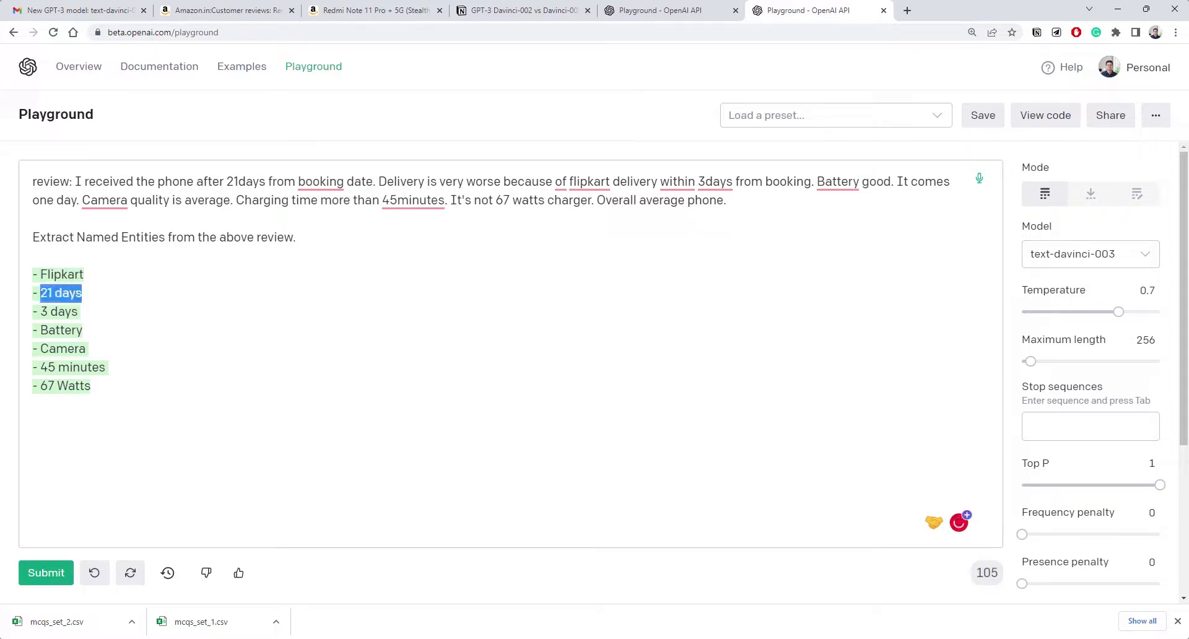
pyautogui.click(83, 293)
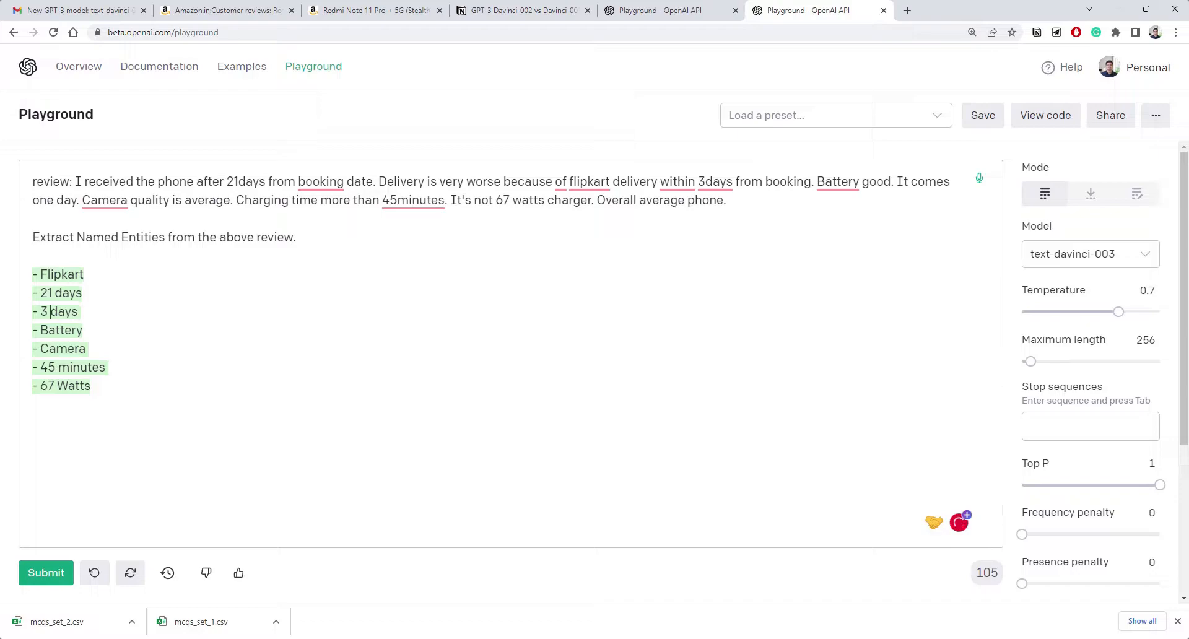
pyautogui.doubleClick(62, 330)
pyautogui.click(50, 330)
# - Compare with text-davinci-002's list, highlighting camera, battery and the I entry
pyautogui.hotkey('ctrl', 'shift', 'Tab')
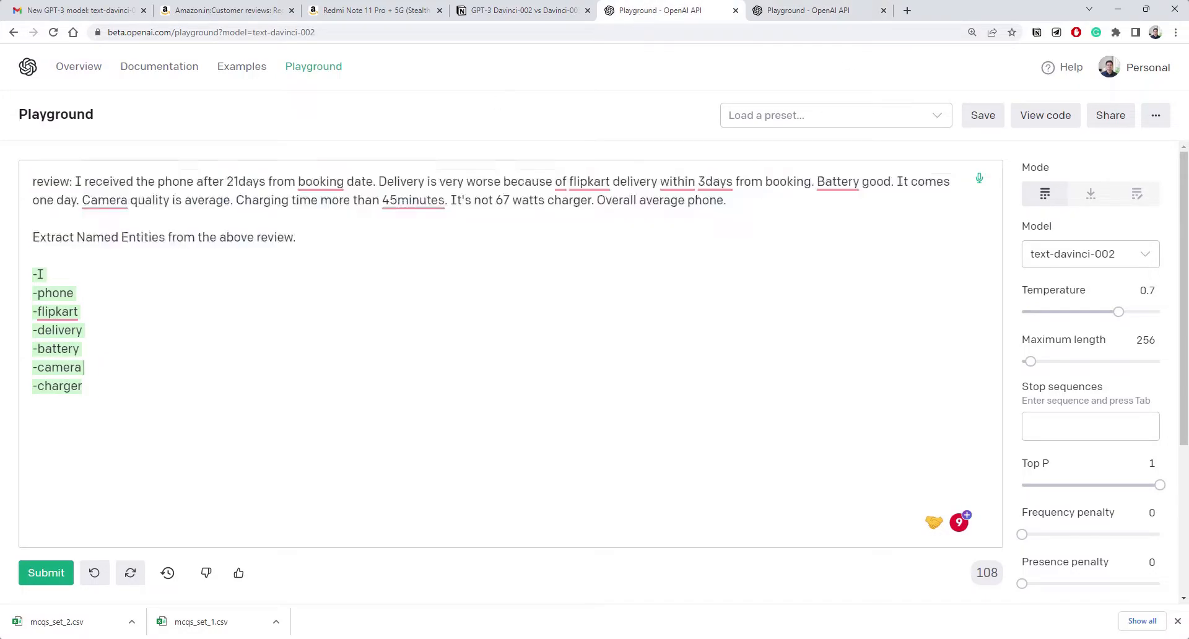
pyautogui.doubleClick(59, 367)
pyautogui.click(59, 367)
pyautogui.doubleClick(59, 349)
pyautogui.click(57, 349)
pyautogui.doubleClick(39, 274)
# - Flip between the two entity lists, then highlight the word Entities in the davinci-002 prompt
pyautogui.hotkey('ctrl', 'Tab')
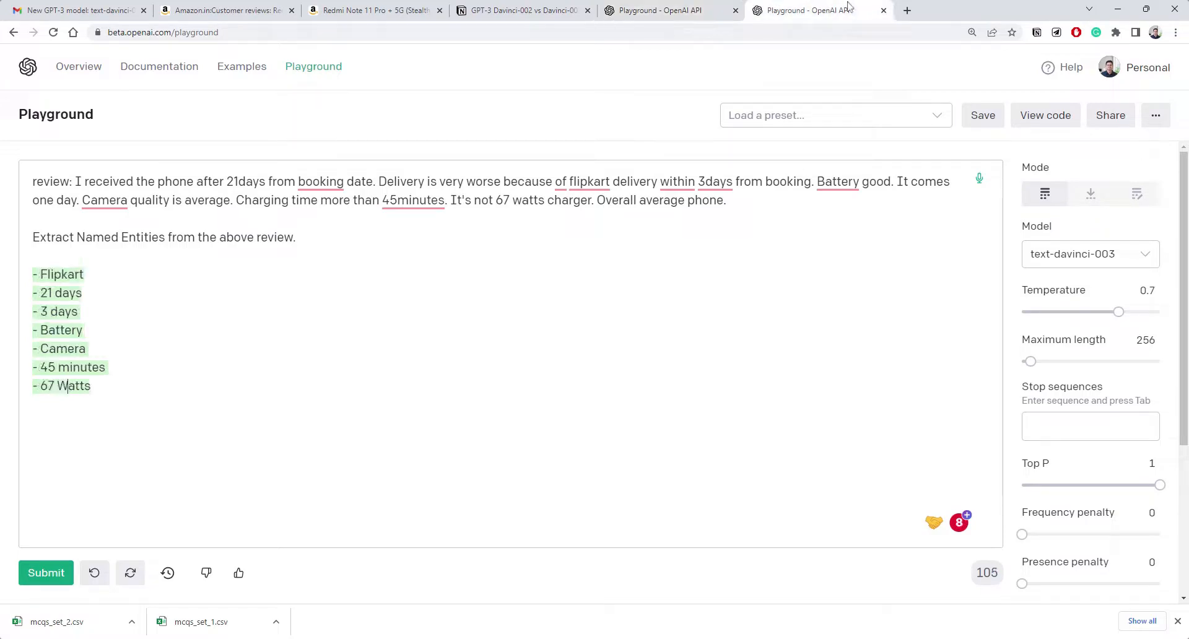
pyautogui.moveTo(33, 256); pyautogui.dragTo(82, 331)
pyautogui.click(81, 331)
pyautogui.hotkey('ctrl', 'shift', 'Tab')
pyautogui.click(80, 311)
pyautogui.doubleClick(38, 274)
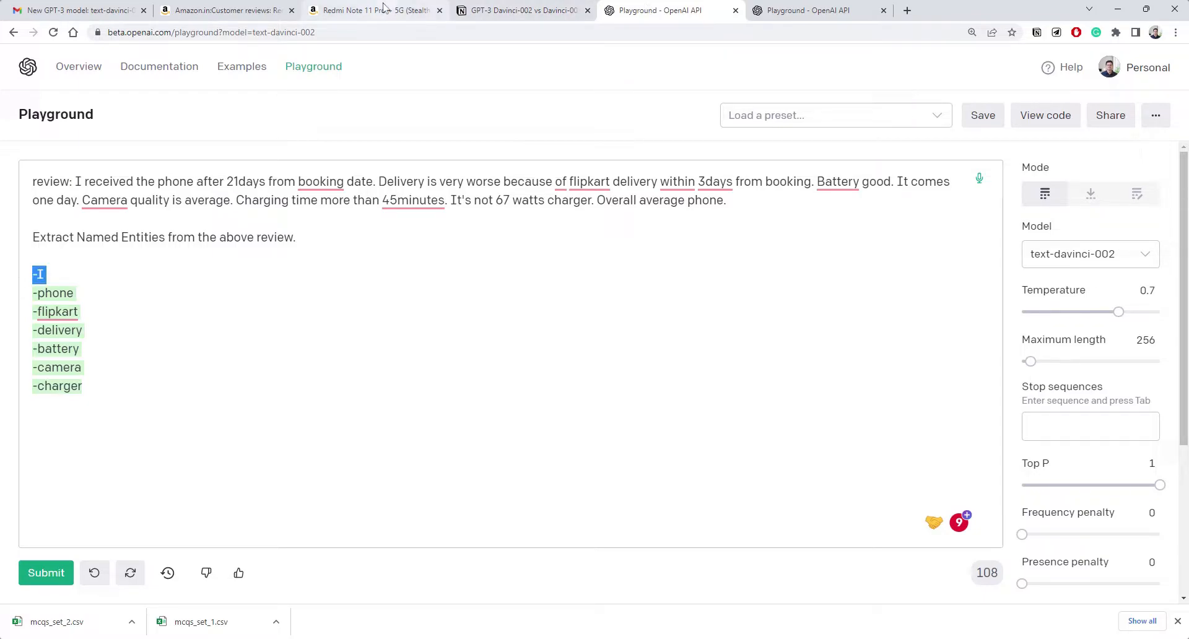
pyautogui.click(63, 237)
pyautogui.doubleClick(165, 237)
pyautogui.click(165, 237)
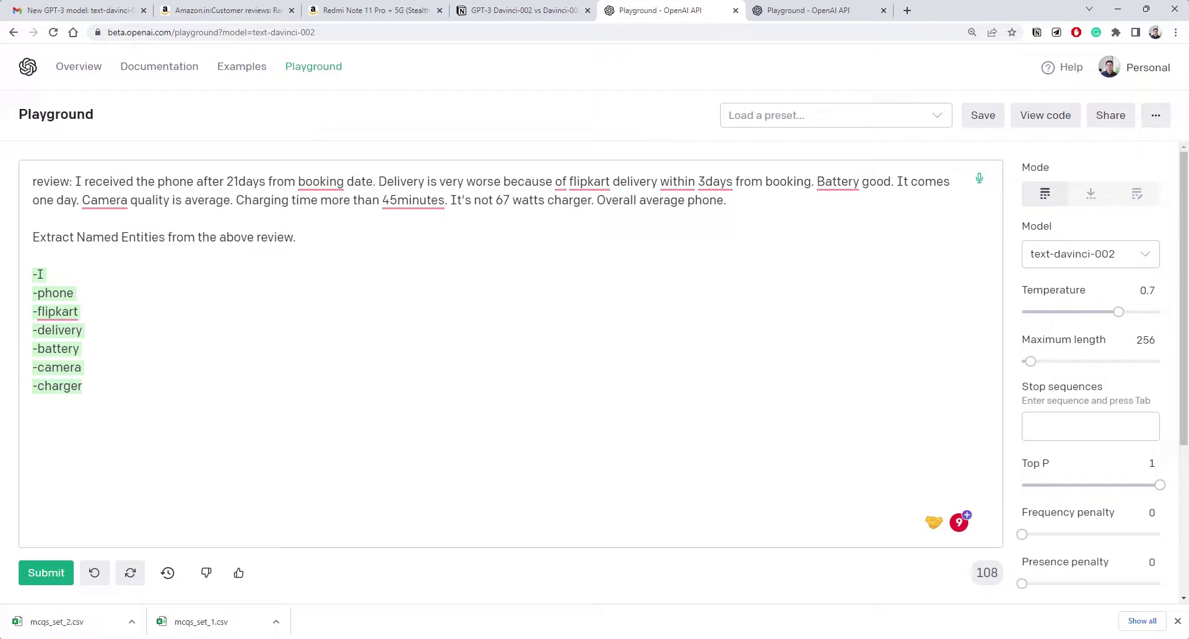
# - Browse the Amazon phone reviews, then select 'Write Reply to the above review:' in Notion
pyautogui.click(372, 11)
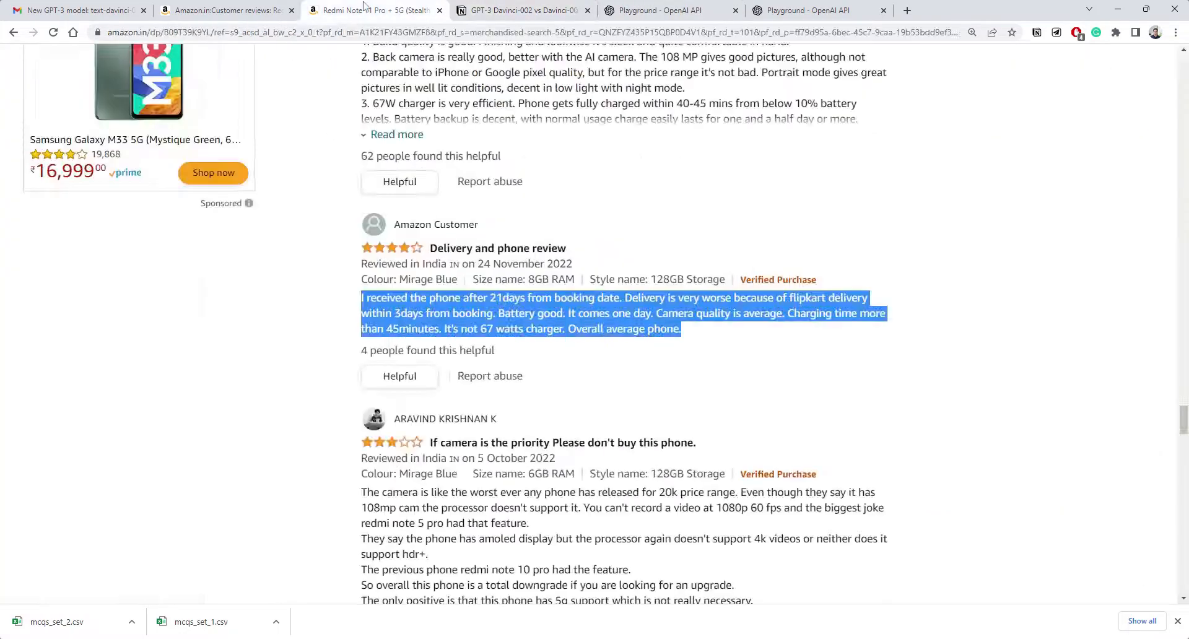
pyautogui.scroll(-2, 591, 340)
pyautogui.scroll(4, 590, 341)
pyautogui.scroll(3, 591, 340)
pyautogui.scroll(1, 591, 340)
pyautogui.scroll(-9, 591, 340)
pyautogui.scroll(-4, 595, 344)
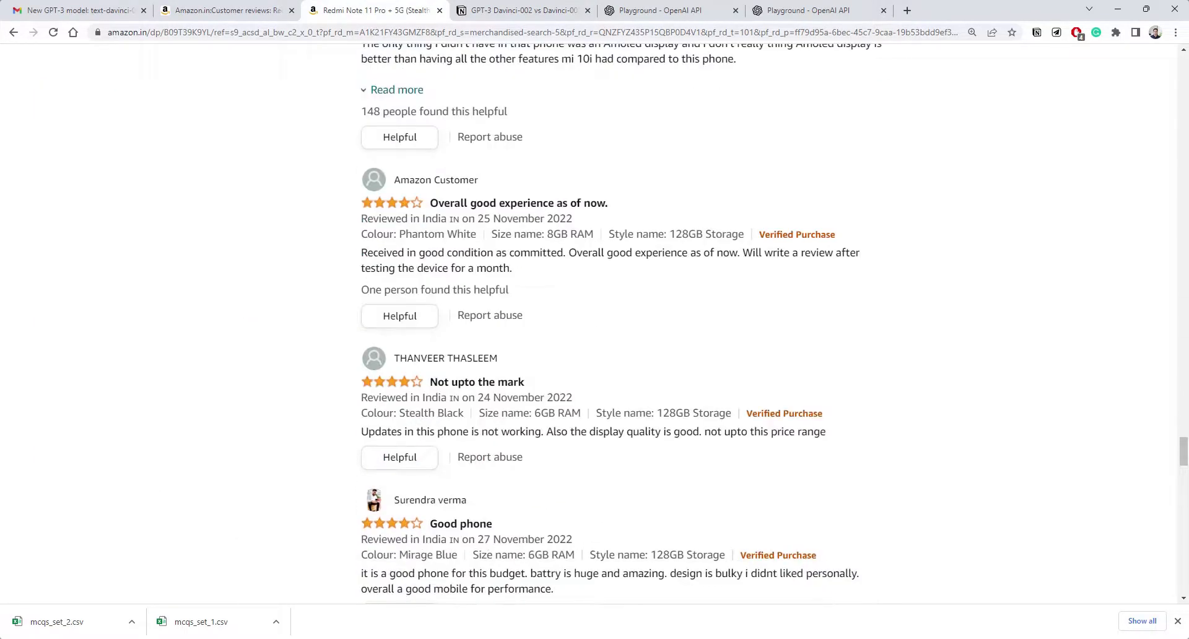
pyautogui.scroll(-2, 595, 345)
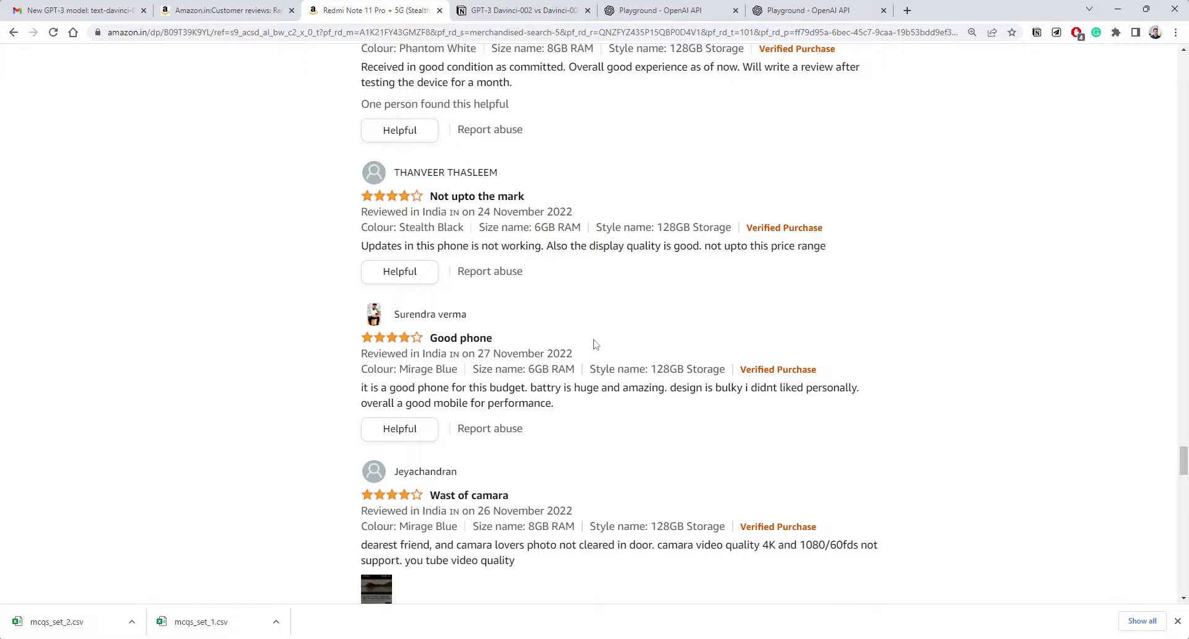
pyautogui.scroll(-1, 595, 345)
pyautogui.scroll(-2, 595, 345)
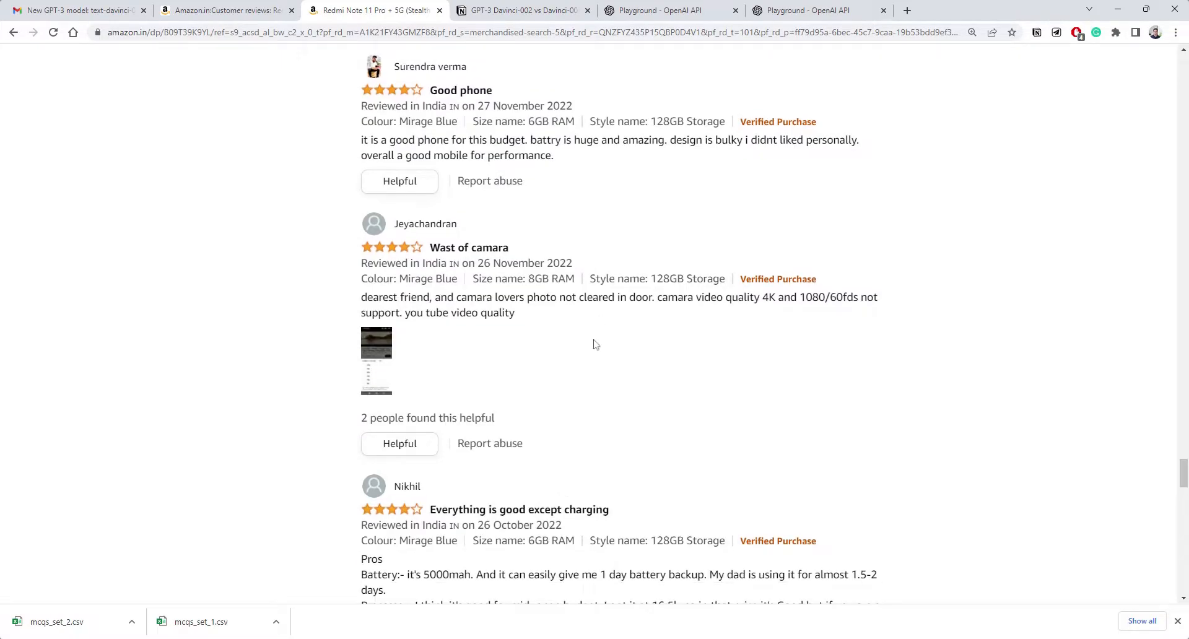
pyautogui.scroll(-2, 595, 345)
pyautogui.scroll(-2, 595, 345)
pyautogui.scroll(4, 595, 345)
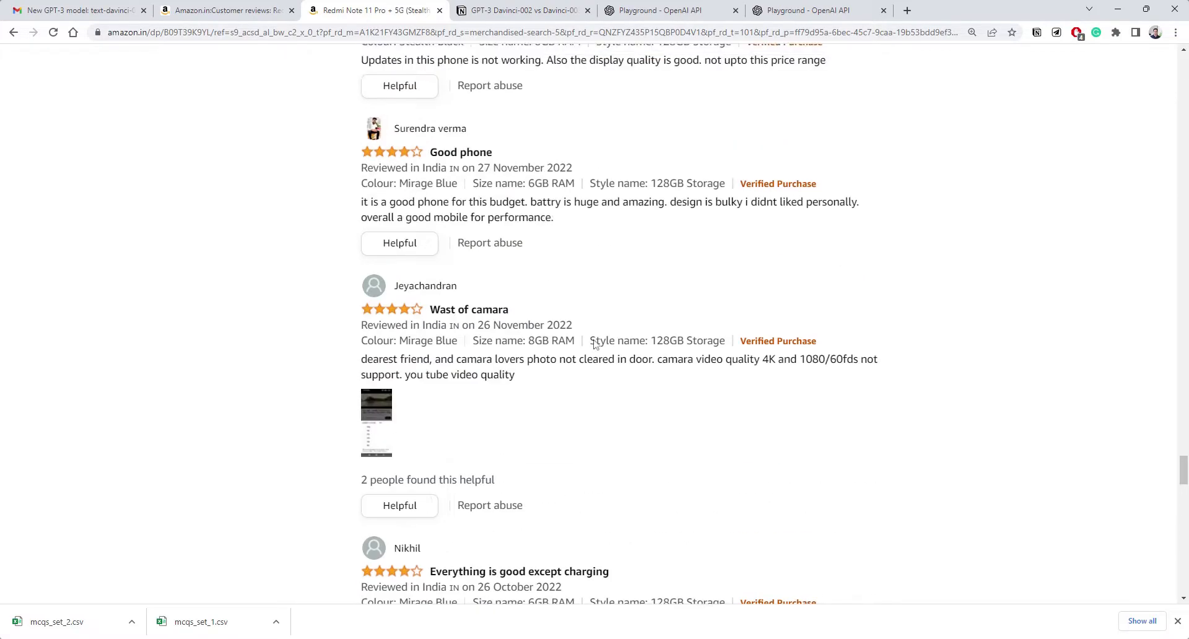
pyautogui.scroll(4, 594, 344)
pyautogui.scroll(3, 595, 344)
pyautogui.click(525, 11)
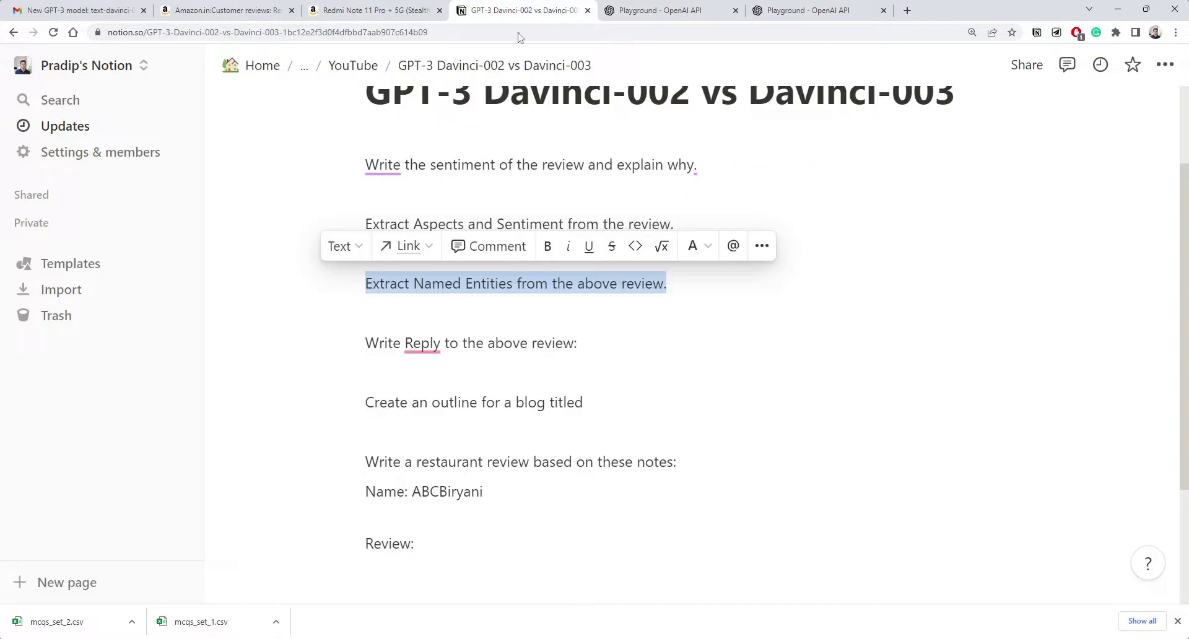
pyautogui.click(372, 314)
pyautogui.moveTo(365, 343); pyautogui.dragTo(578, 343)
pyautogui.hotkey('ctrl', 'c')
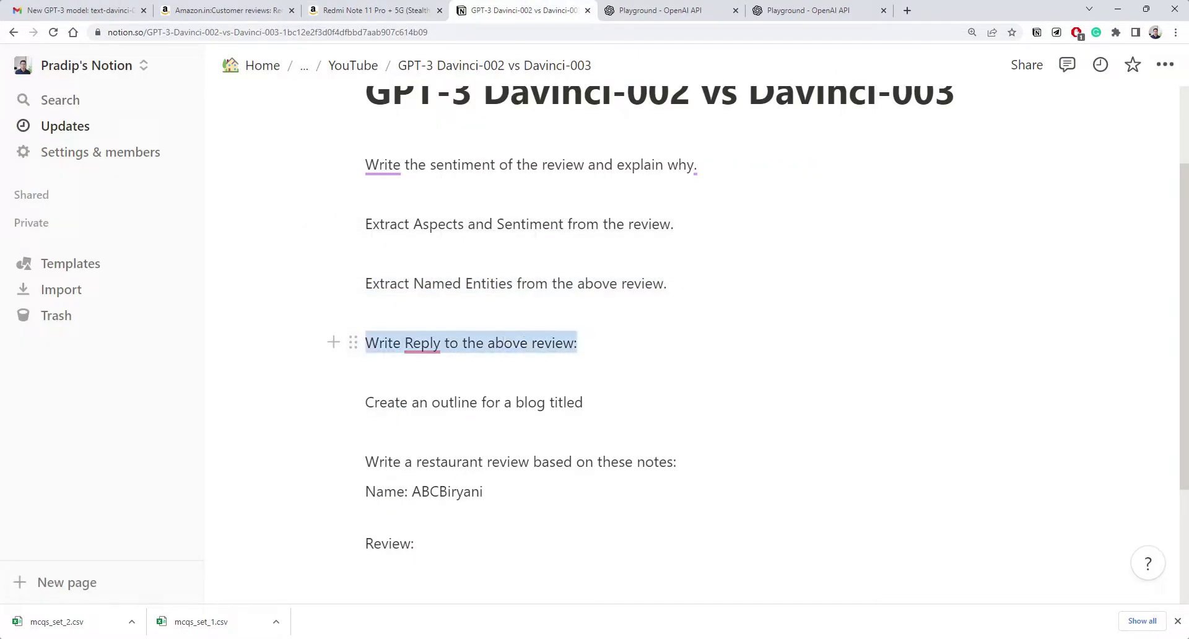
# - Swap the reply prompt into text-davinci-002, which returns only 'Write Reply', and select the prompt to copy
pyautogui.click(734, 10)
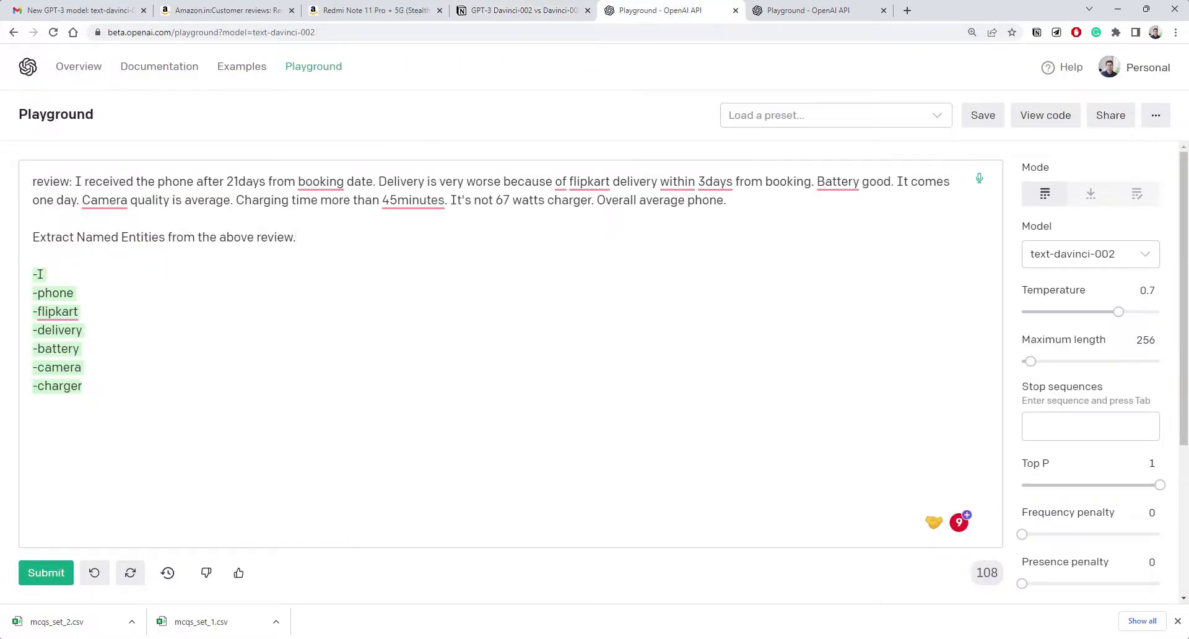
pyautogui.moveTo(86, 388); pyautogui.dragTo(18, 240)
pyautogui.hotkey('ctrl', 'v')
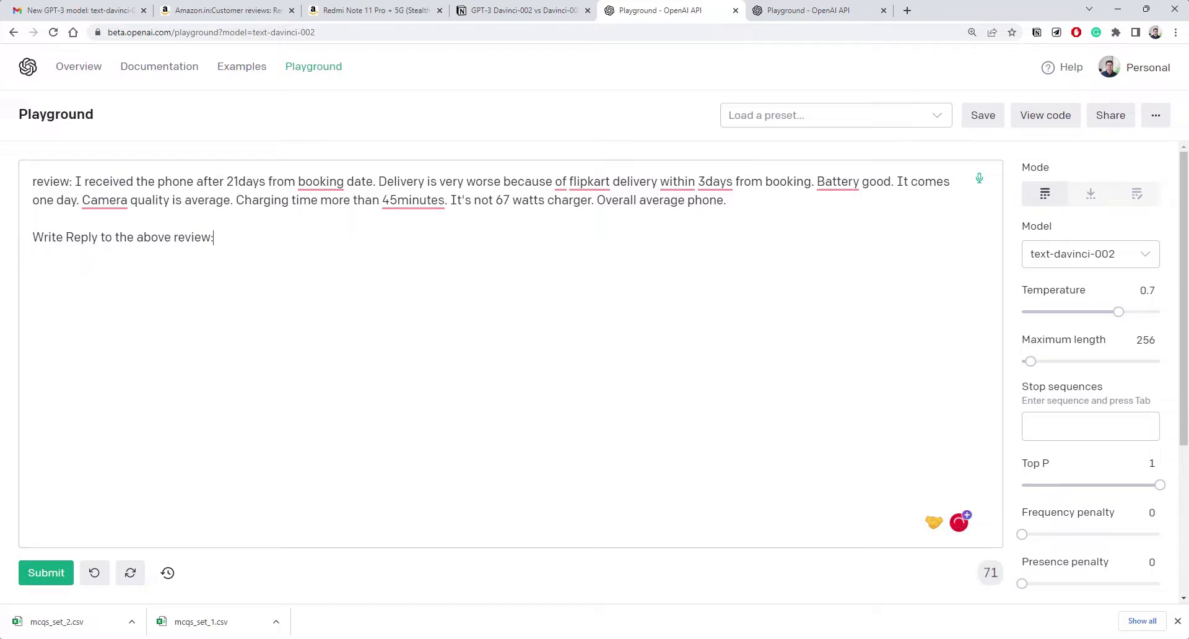
pyautogui.click(45, 573)
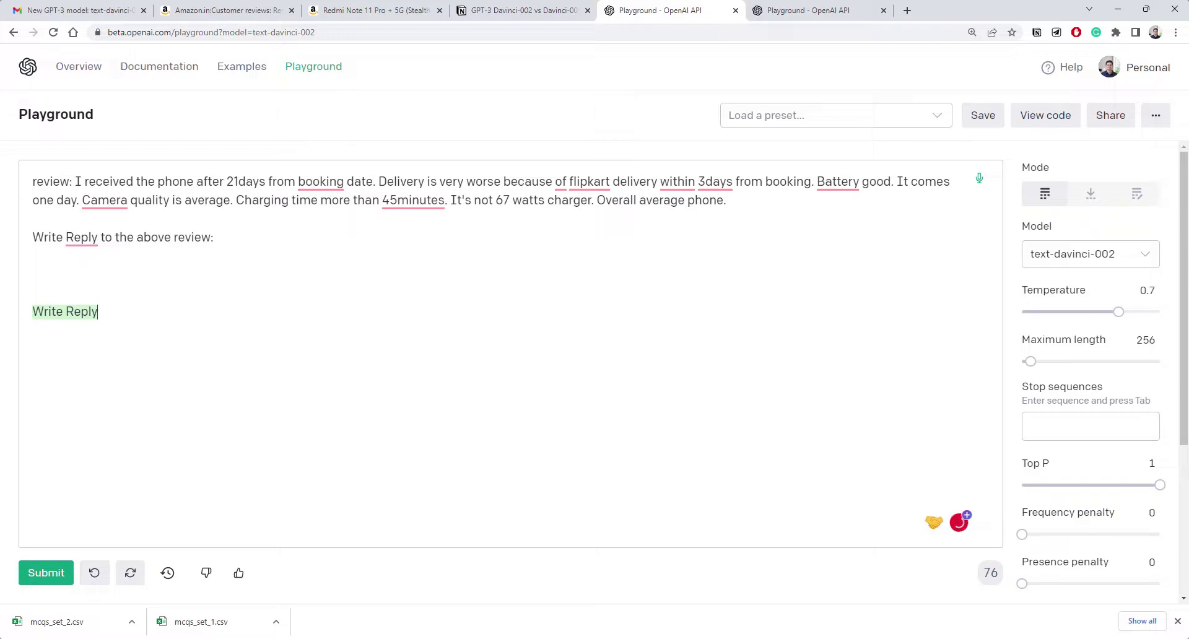
pyautogui.moveTo(215, 238); pyautogui.dragTo(13, 176)
pyautogui.hotkey('ctrl', 'c')
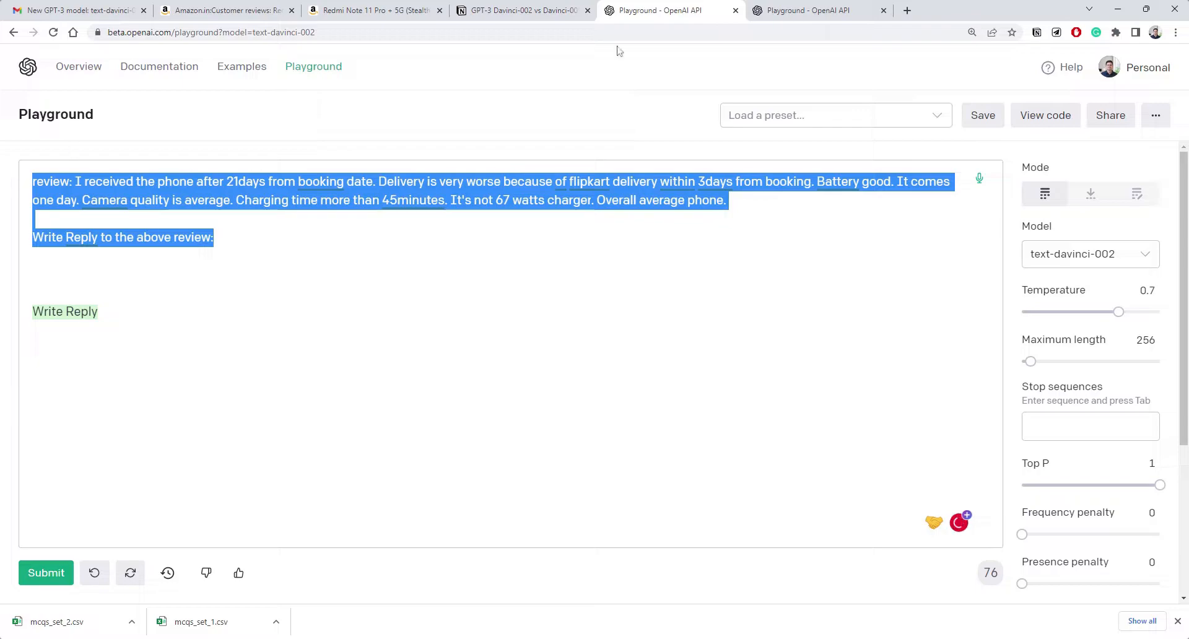
# - Paste the reply prompt into text-davinci-003 and generate its full reply to the delivery review
pyautogui.click(806, 11)
pyautogui.hotkey('ctrl', 'a')
pyautogui.hotkey('ctrl', 'v')
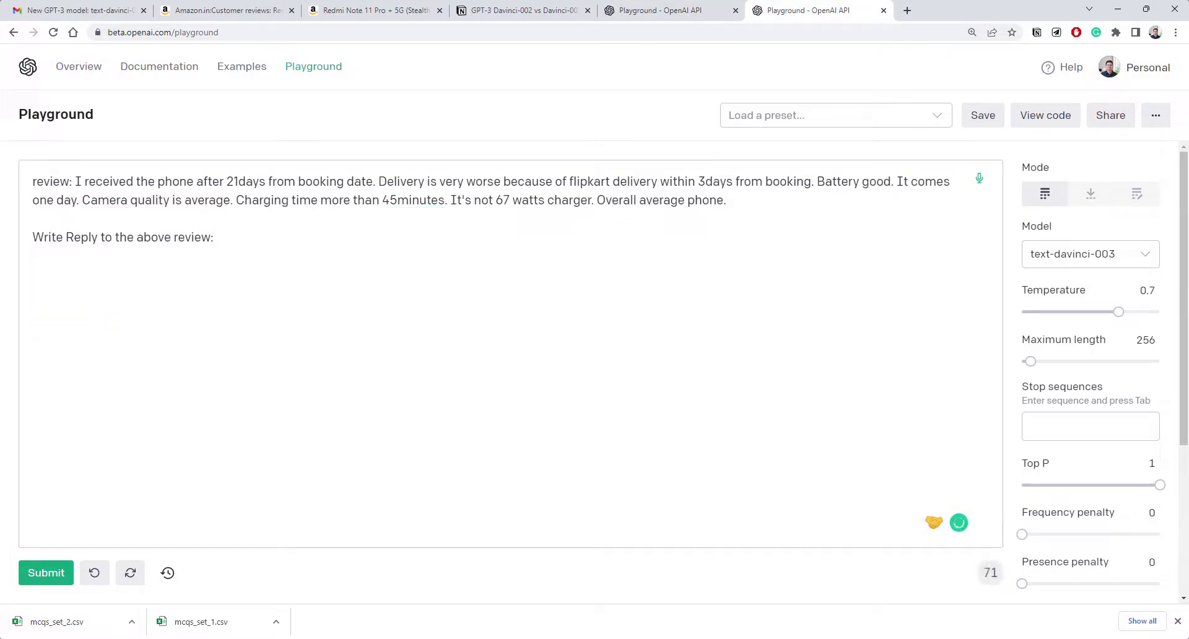
pyautogui.click(61, 579)
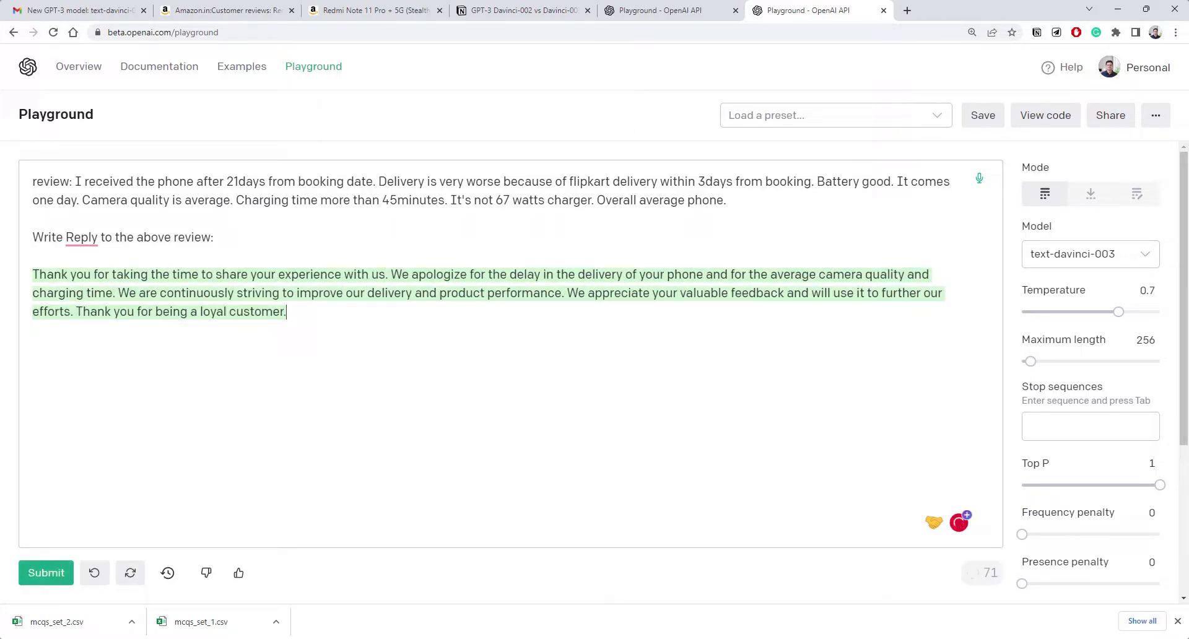
pyautogui.hotkey('ctrl', 'shift', 'End')
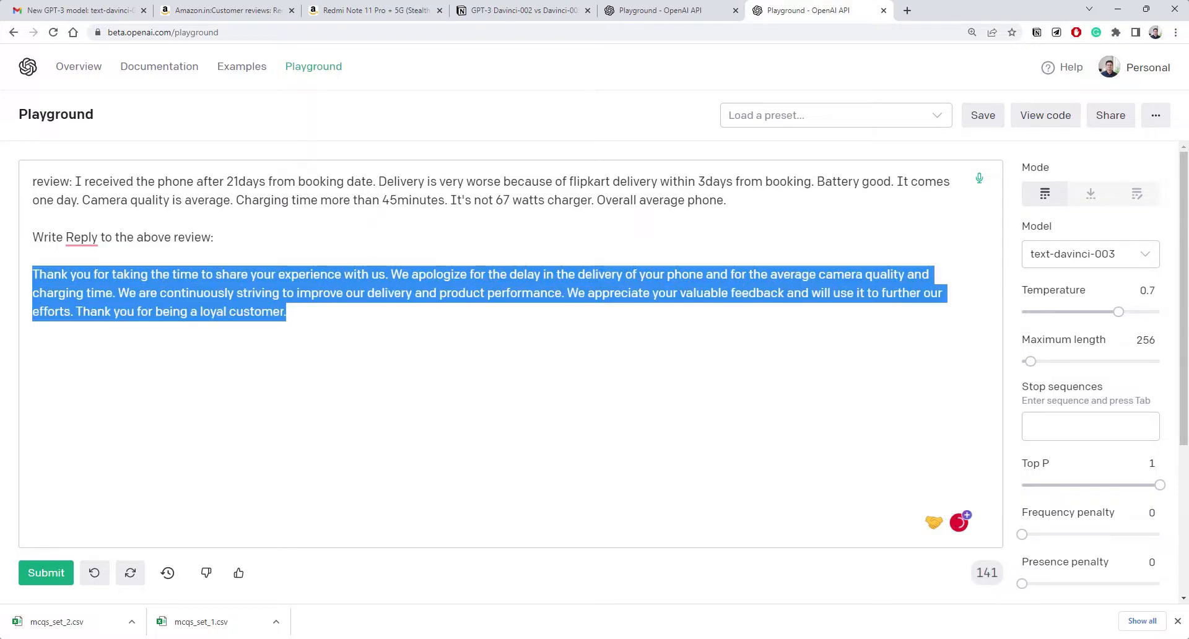
pyautogui.press('Right')
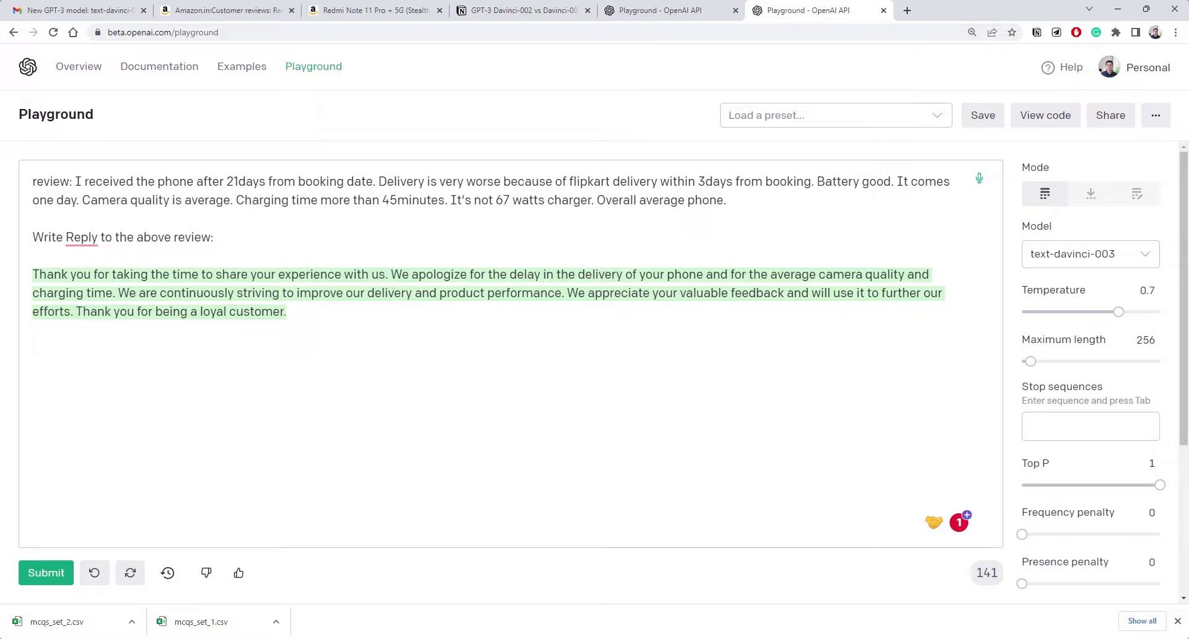
# - Highlight the delivery complaint, the apology and the closing sentences of the generated reply
pyautogui.moveTo(378, 181); pyautogui.dragTo(518, 181)
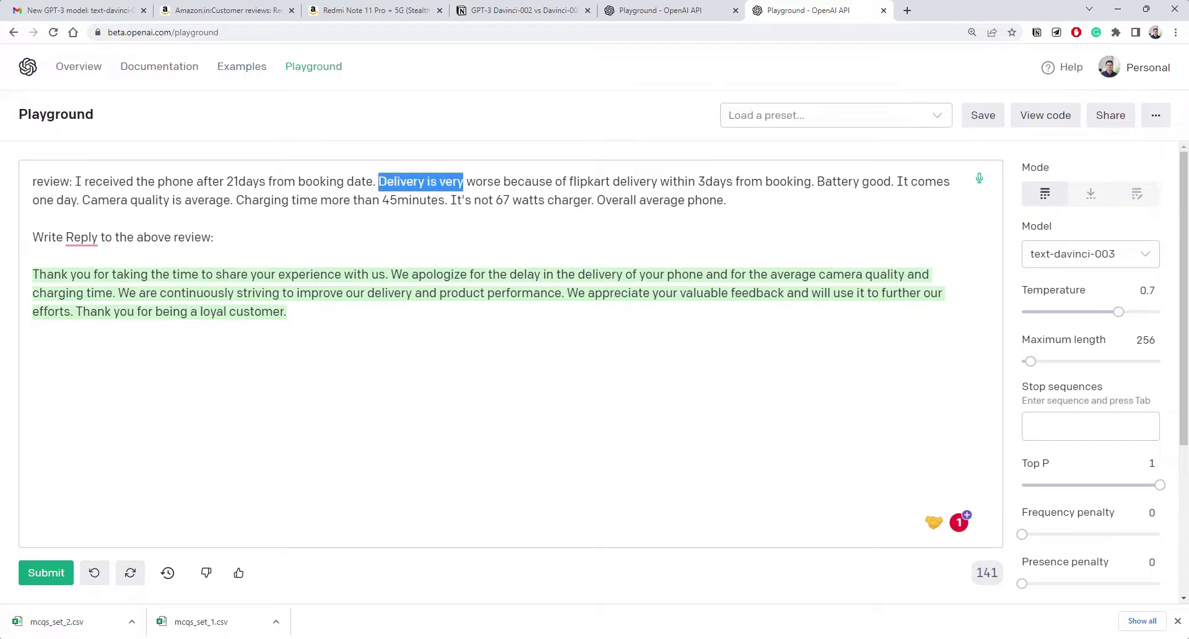
pyautogui.tripleClick(767, 273)
pyautogui.click(768, 274)
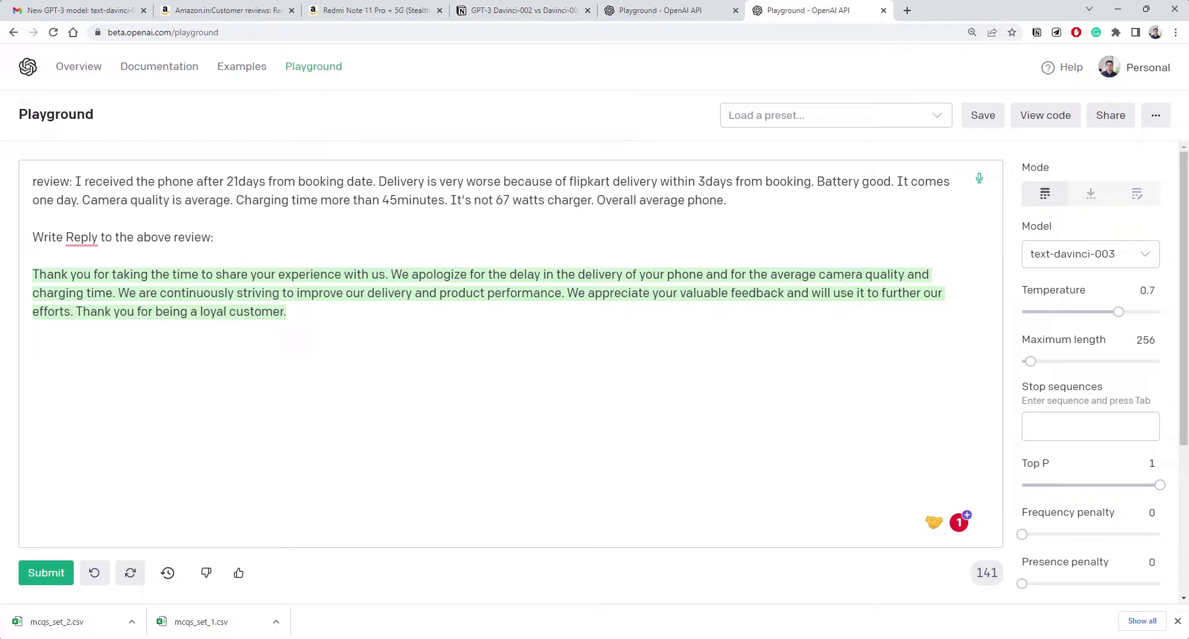
pyautogui.moveTo(567, 292)
pyautogui.mouseDown()
pyautogui.moveTo(287, 311)
pyautogui.moveTo(32, 274)
pyautogui.mouseUp()
pyautogui.click(287, 312)
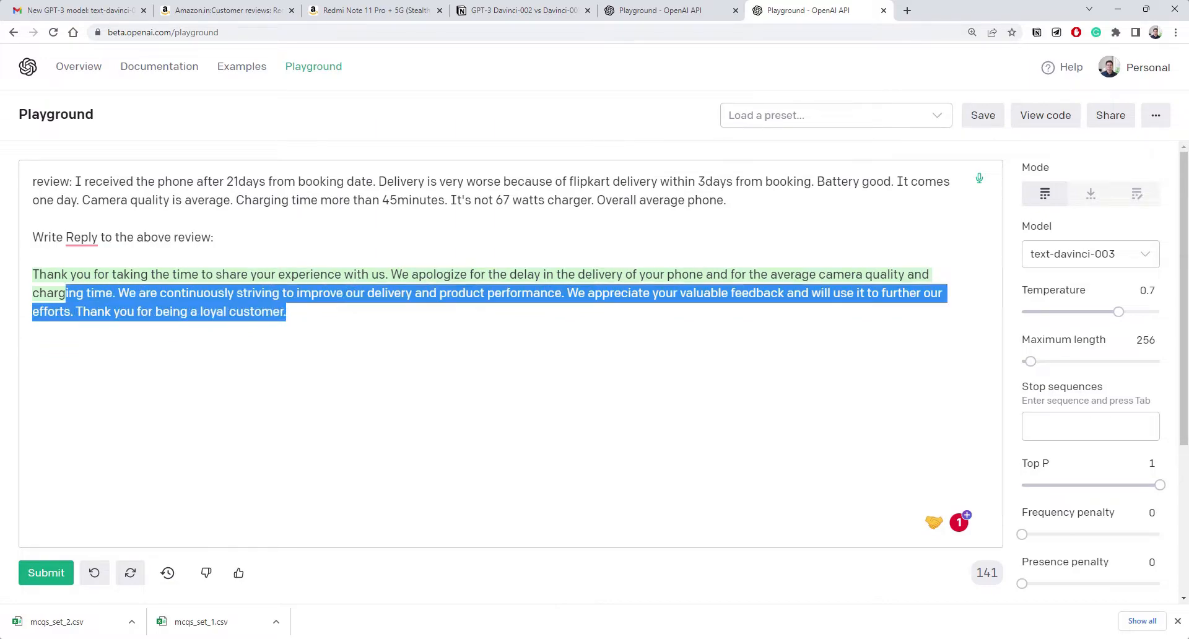
pyautogui.click(653, 12)
# - Clear the old completion and rerun the reply prompt on text-davinci-002, getting 'Very Bad service'
pyautogui.moveTo(99, 313); pyautogui.dragTo(2, 256)
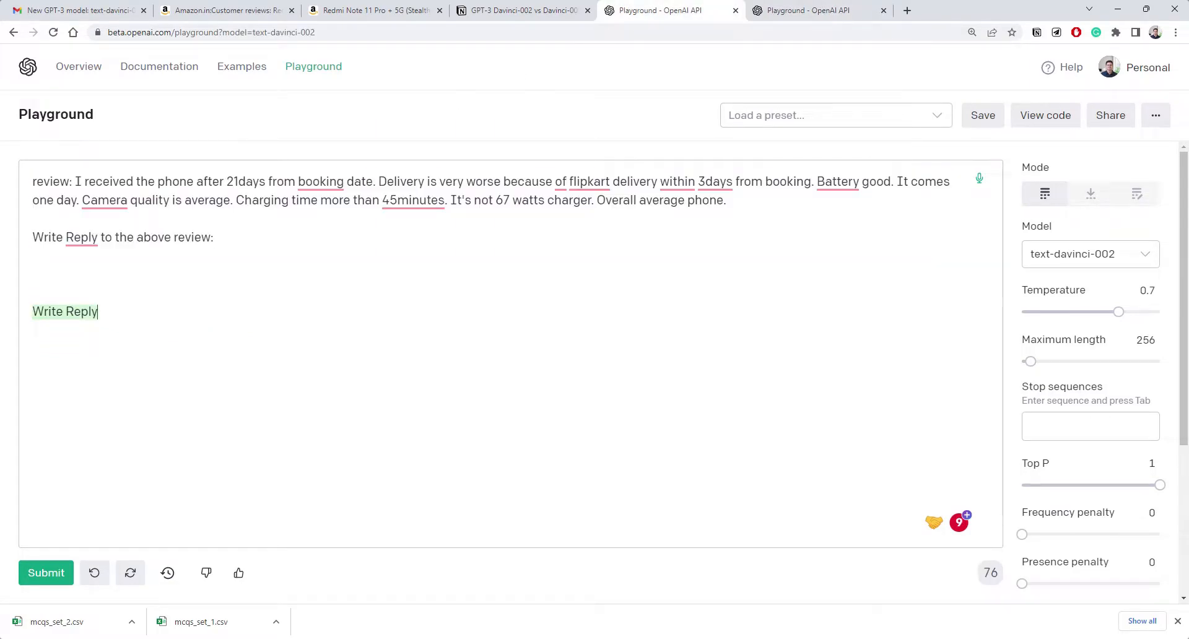
pyautogui.press('BackSpace')
pyautogui.press('BackSpace')
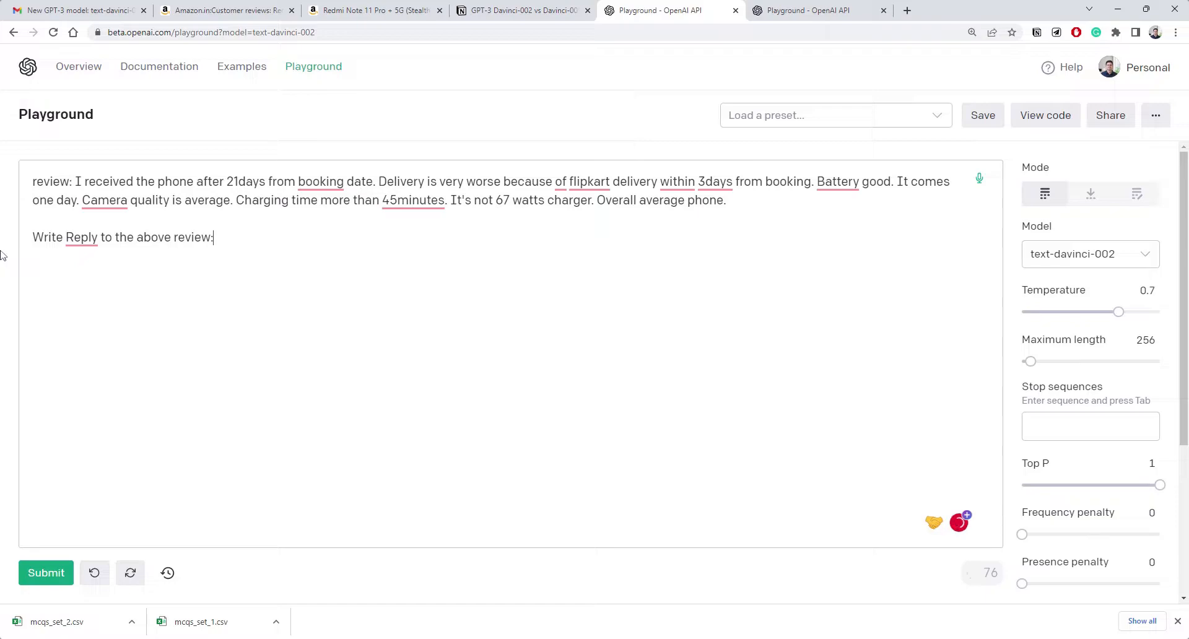
pyautogui.click(47, 575)
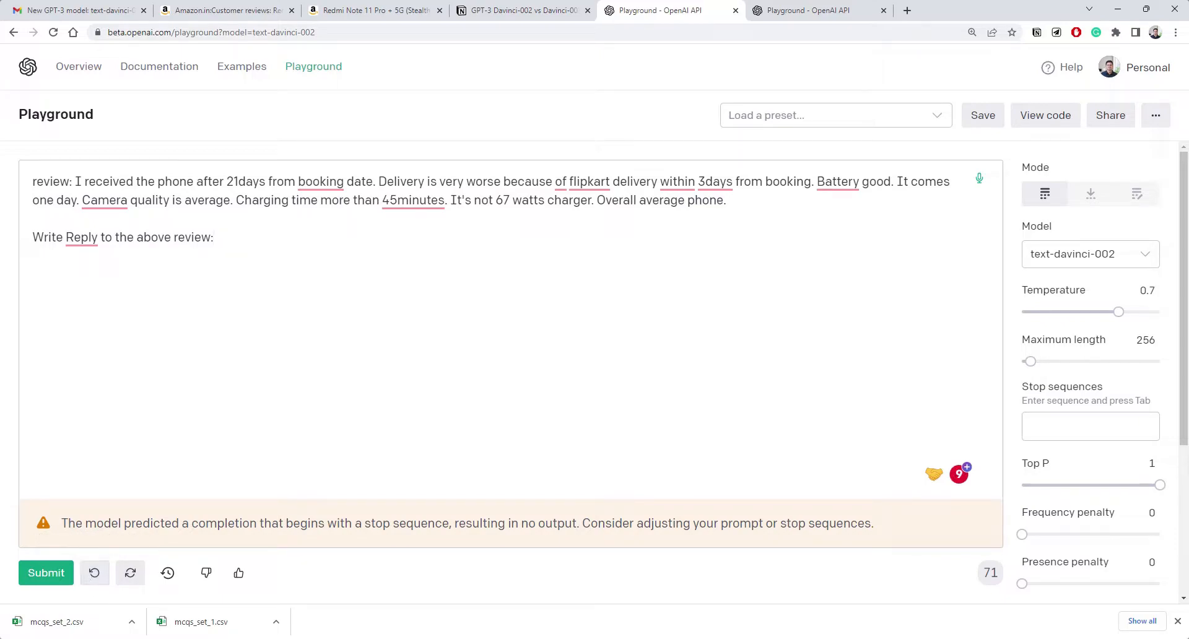
pyautogui.press('BackSpace')
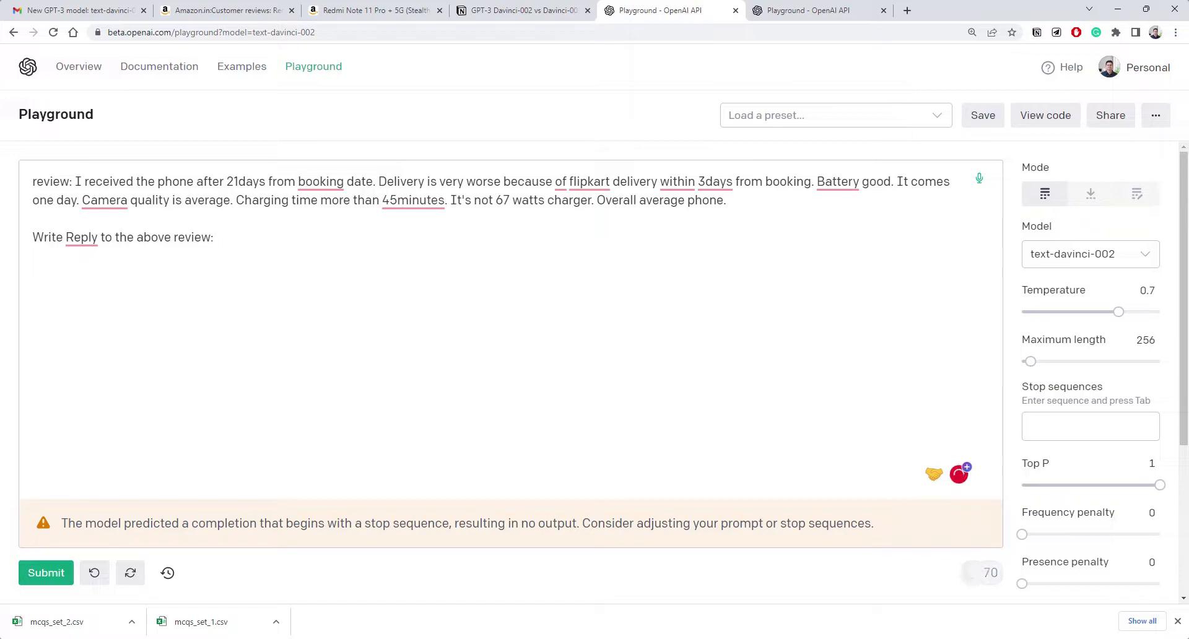
pyautogui.click(46, 573)
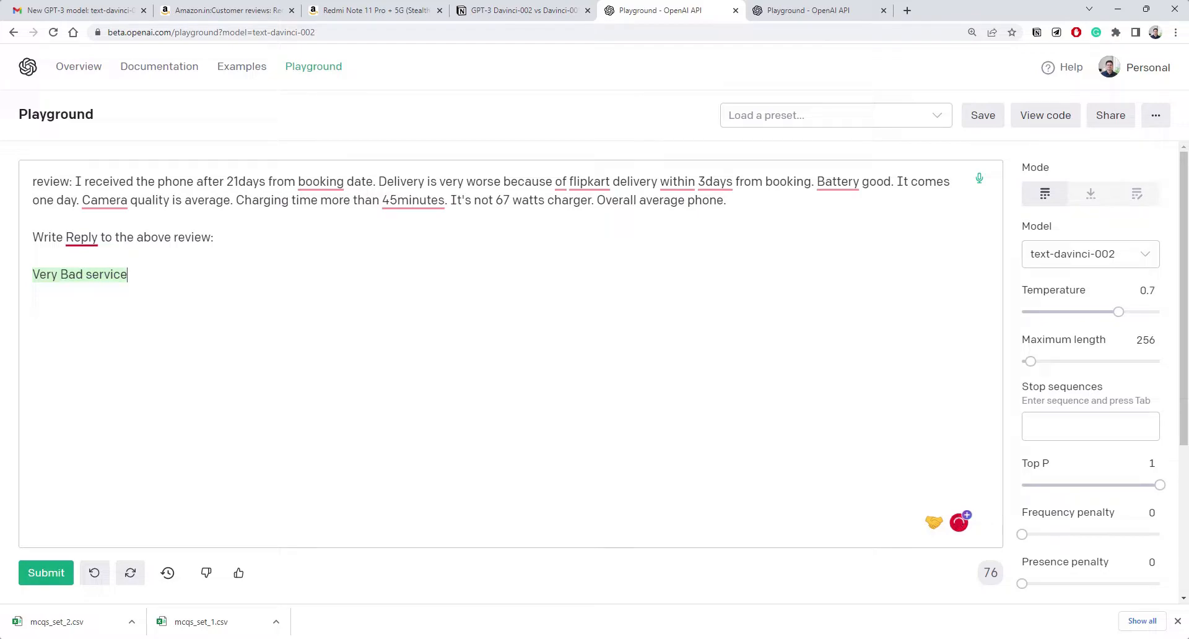
pyautogui.click(38, 218)
# - Compare with text-davinci-003's longer reply paragraph and select the davinci-002 prompt
pyautogui.click(804, 13)
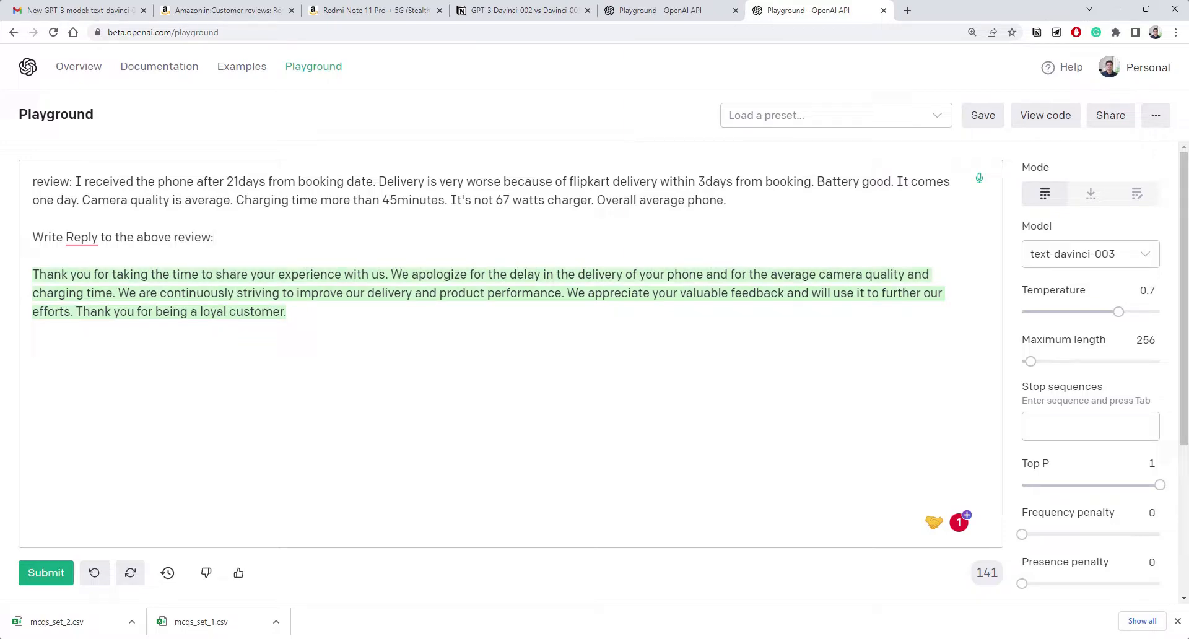
pyautogui.moveTo(288, 312); pyautogui.dragTo(32, 273)
pyautogui.click(675, 14)
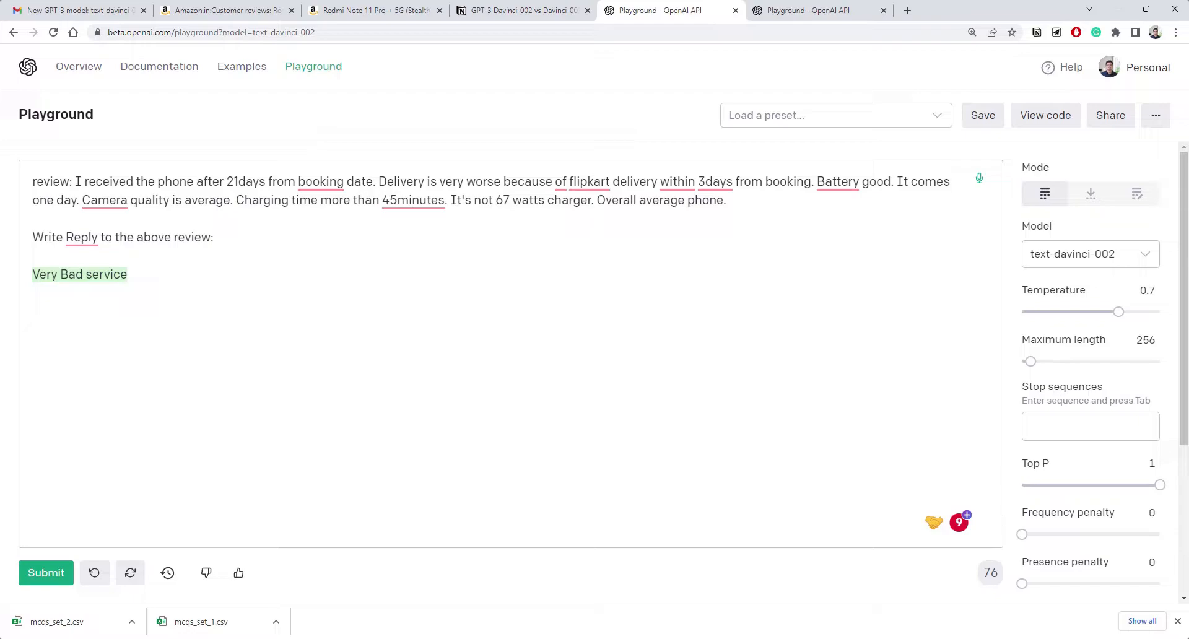
pyautogui.hotkey('ctrl', 'a')
# - Select the 'Not upto the mark' updates-and-display review on Amazon.in to copy
pyautogui.click(33, 256)
pyautogui.click(799, 10)
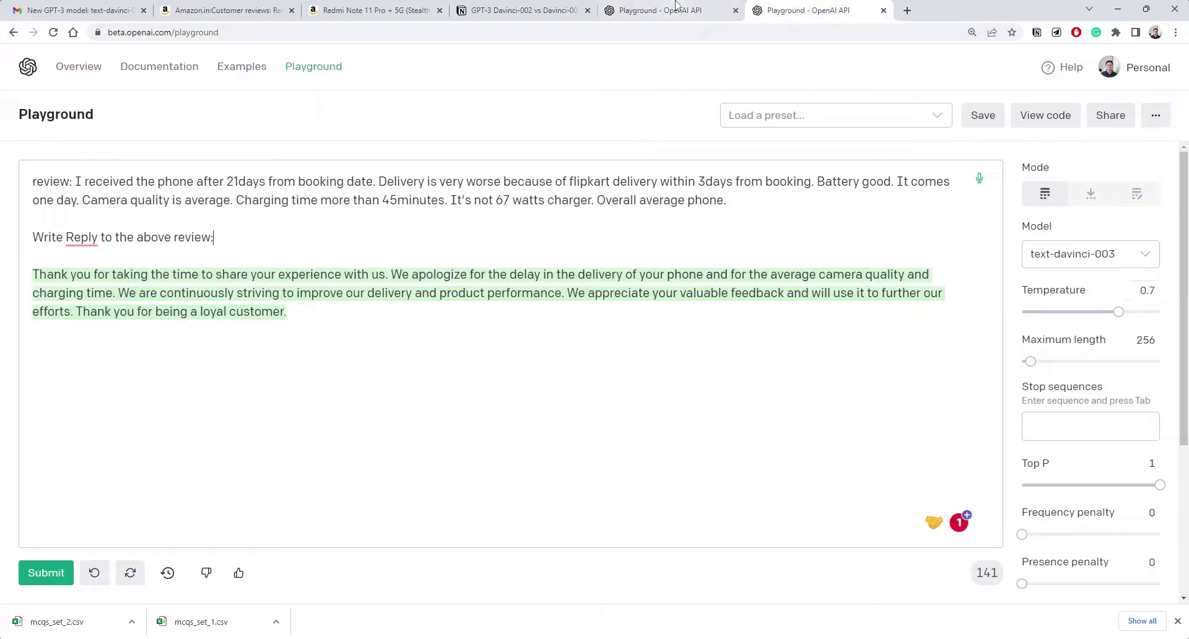
pyautogui.click(414, 8)
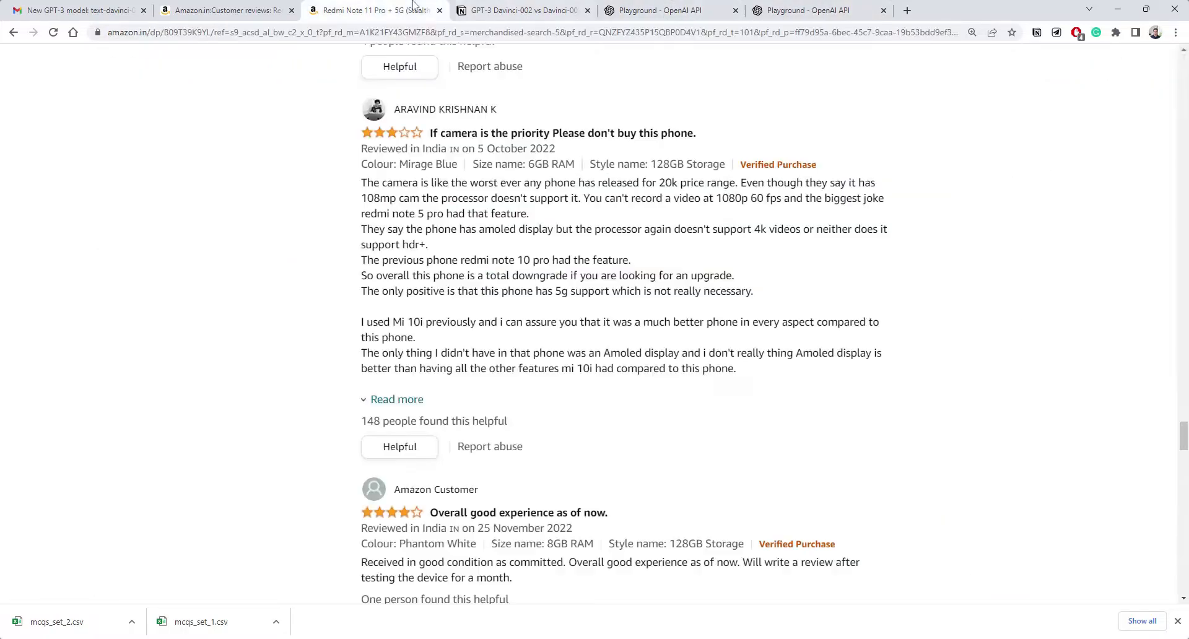
pyautogui.scroll(-2, 579, 317)
pyautogui.scroll(3, 578, 316)
pyautogui.scroll(2, 588, 336)
pyautogui.scroll(-4, 588, 337)
pyautogui.scroll(-2, 589, 337)
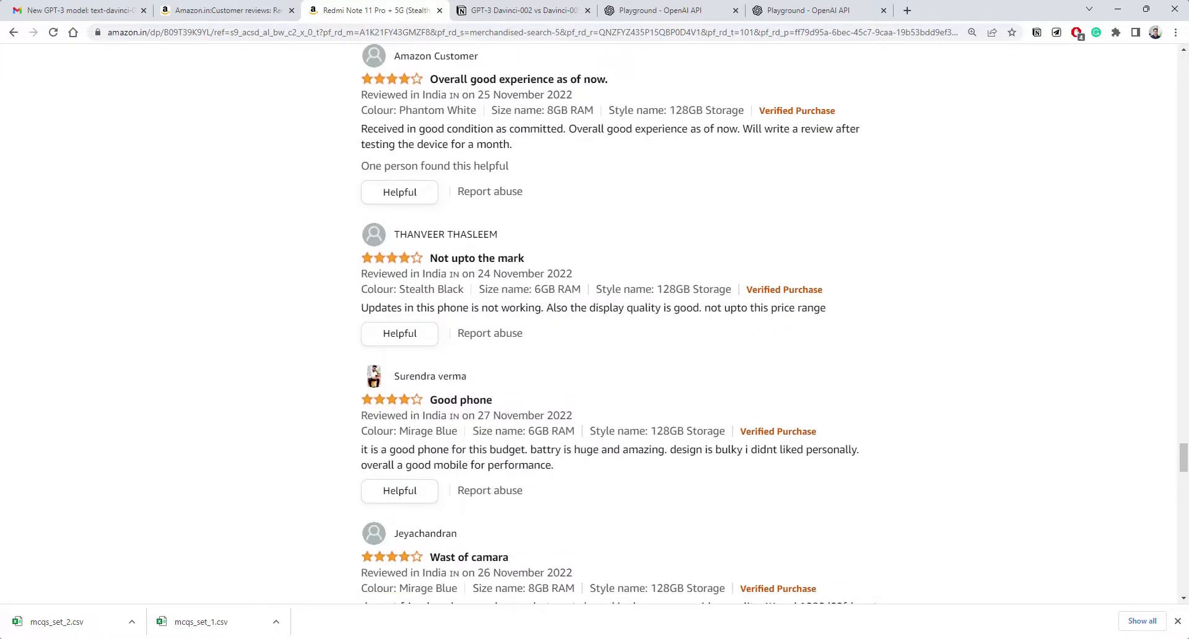
pyautogui.moveTo(552, 308)
pyautogui.mouseDown()
pyautogui.moveTo(764, 307)
pyautogui.moveTo(361, 307)
pyautogui.mouseUp()
pyautogui.click(764, 307)
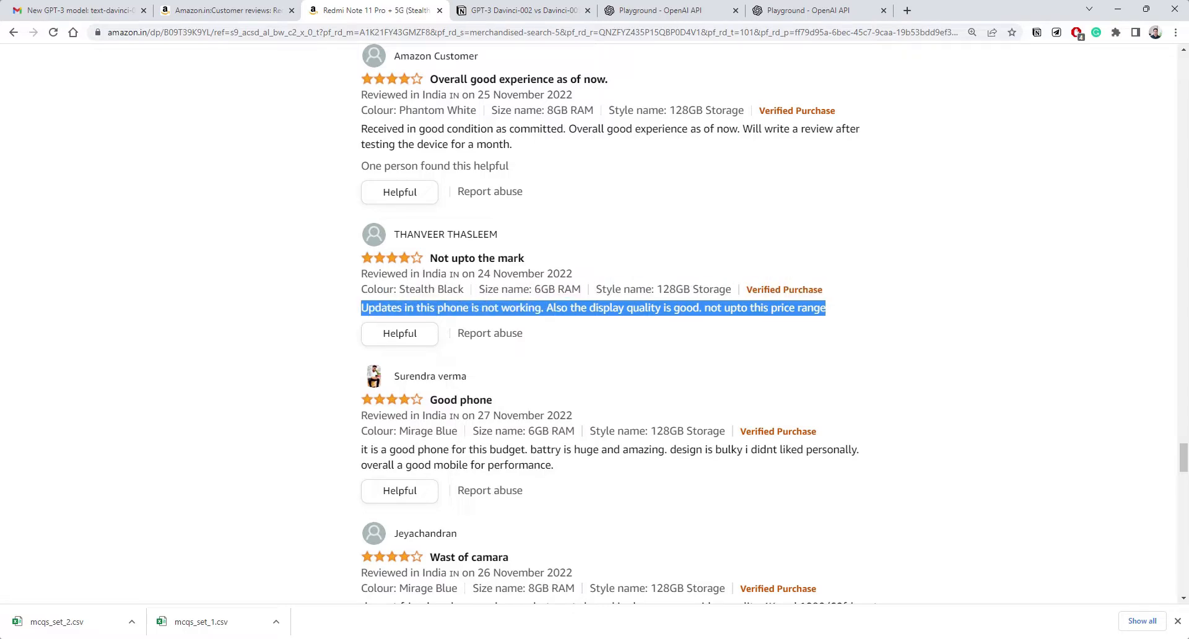
# - Paste the new review over the old one in text-davinci-003 and delete its old reply
pyautogui.click(807, 11)
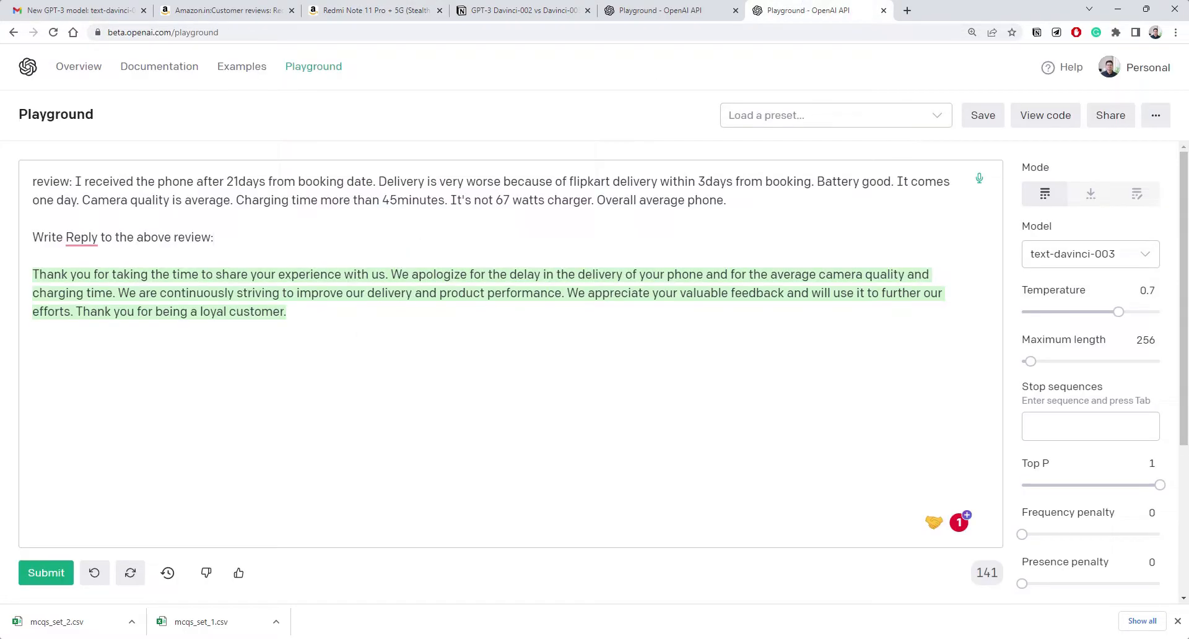
pyautogui.moveTo(726, 200); pyautogui.dragTo(76, 181)
pyautogui.write('Updates in this phone is not working. Also the display quality is good. not upto this price range')
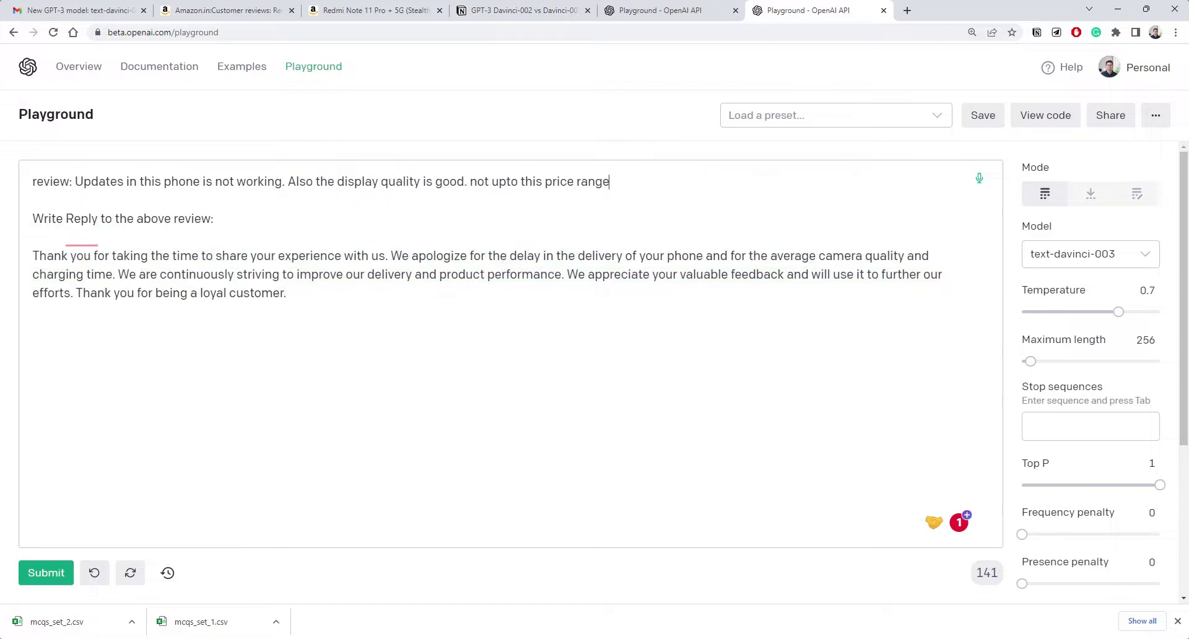
pyautogui.moveTo(289, 293)
pyautogui.mouseDown()
pyautogui.moveTo(3, 244)
pyautogui.moveTo(3, 162)
pyautogui.mouseUp()
pyautogui.press('BackSpace')
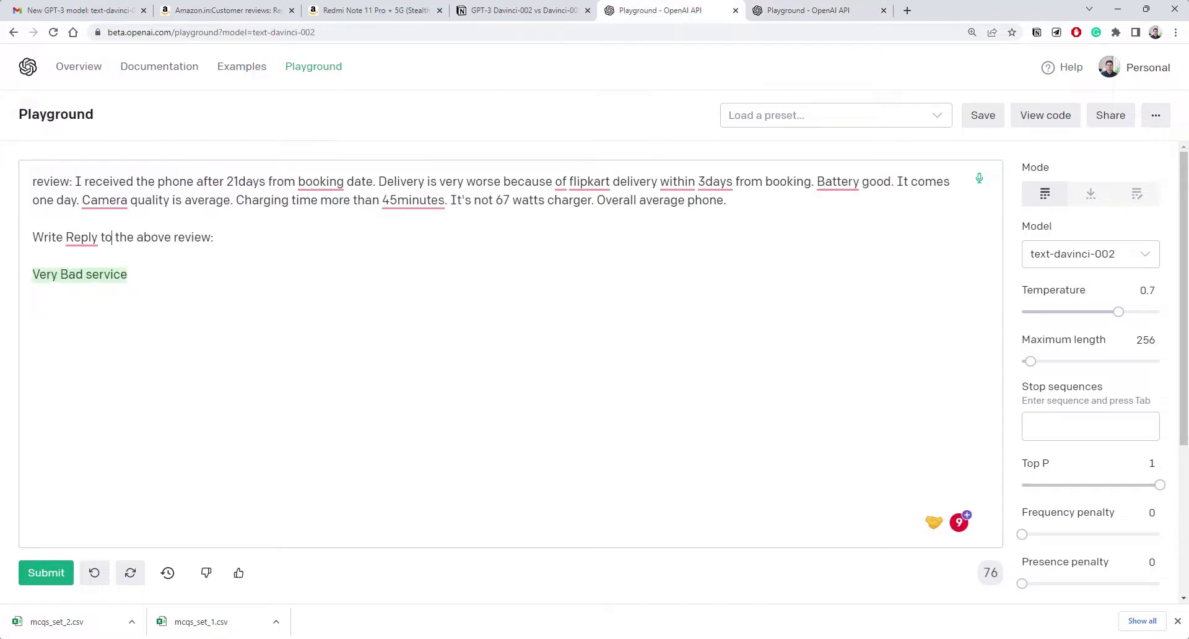
# - Run the updates-and-display review prompt on text-davinci-002, which returns a form template
pyautogui.hotkey('ctrl', 'a')
pyautogui.write('review: Updates in this phone is not working. Also the display quality is good. not upto this price range  Write Reply to the above review:')
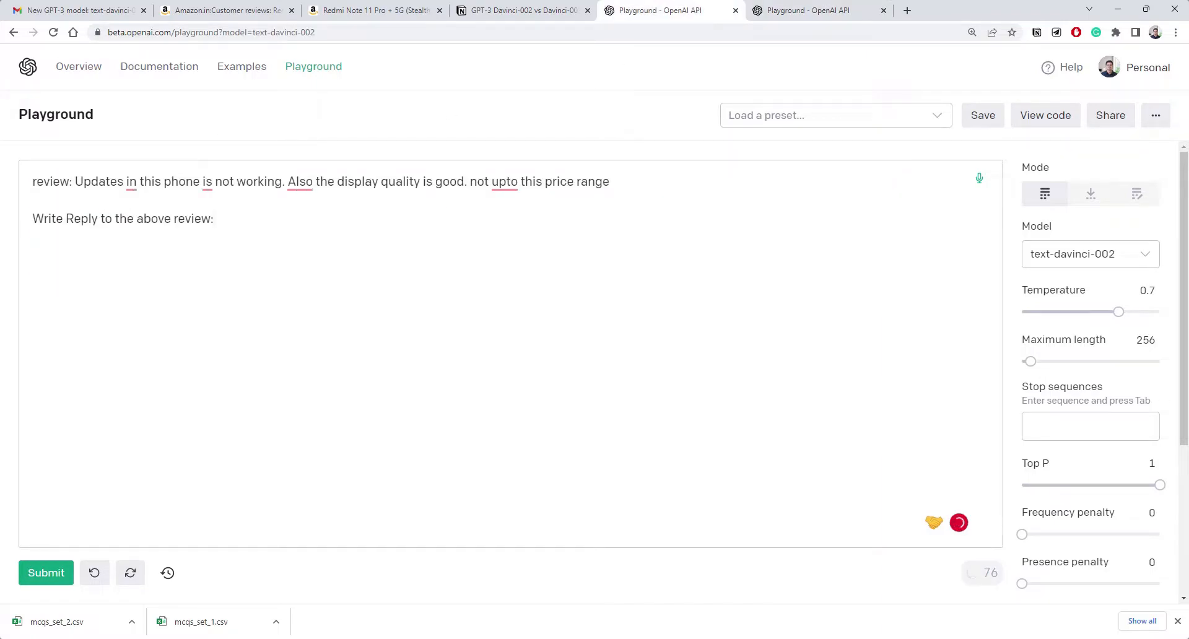
pyautogui.hotkey('ctrl', 'Return')
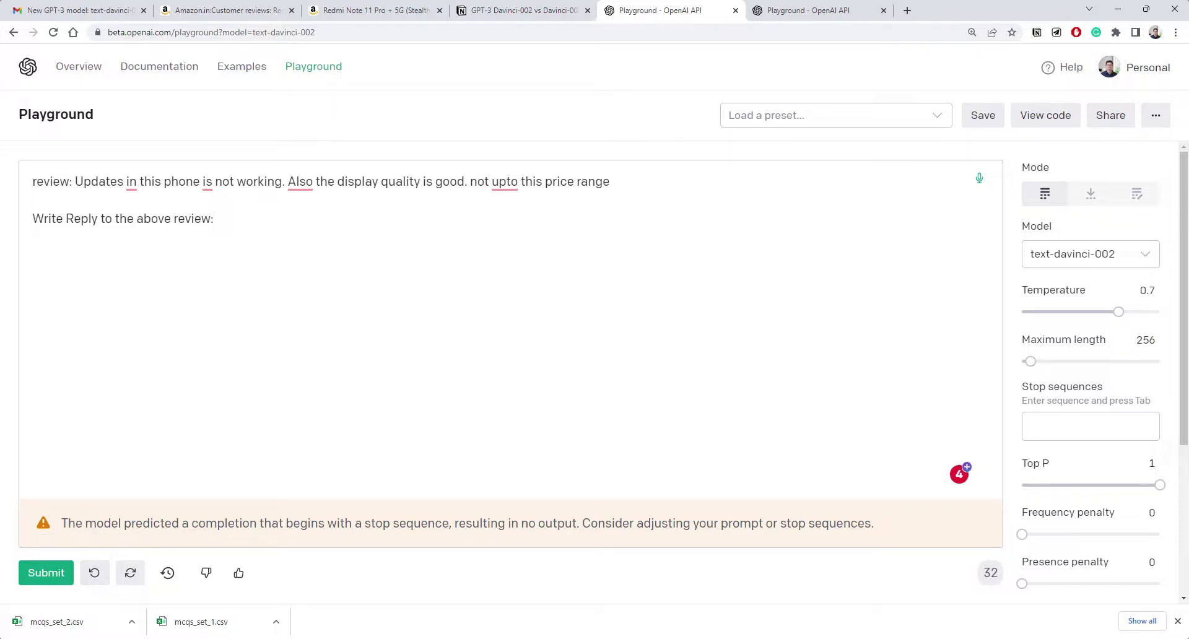
pyautogui.press('BackSpace')
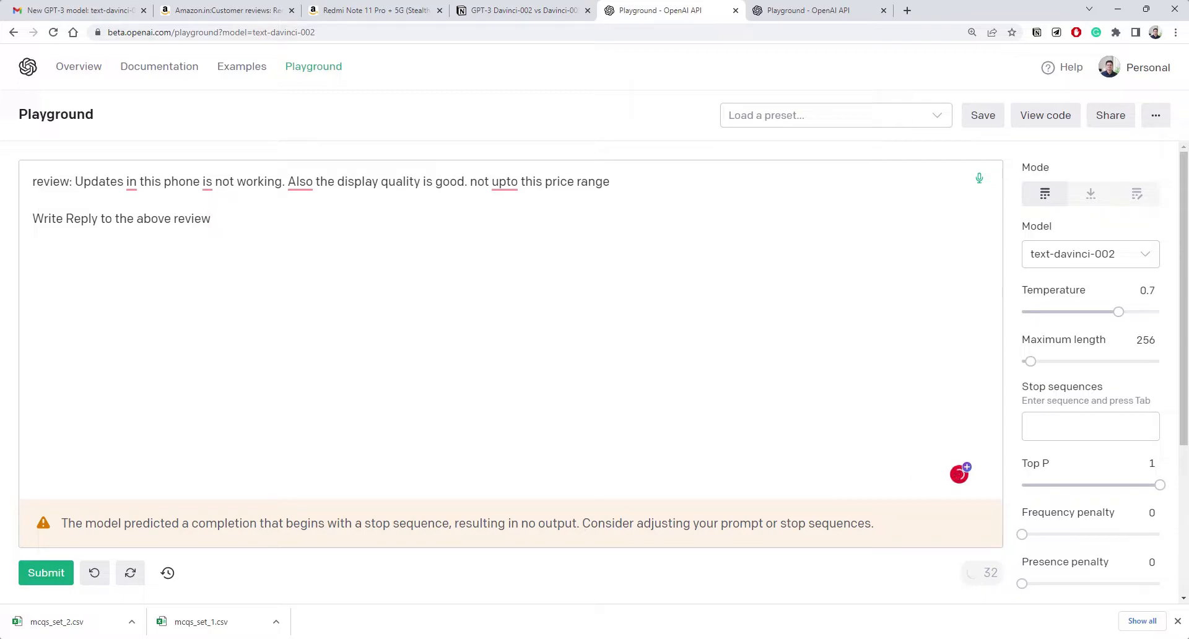
pyautogui.click(45, 572)
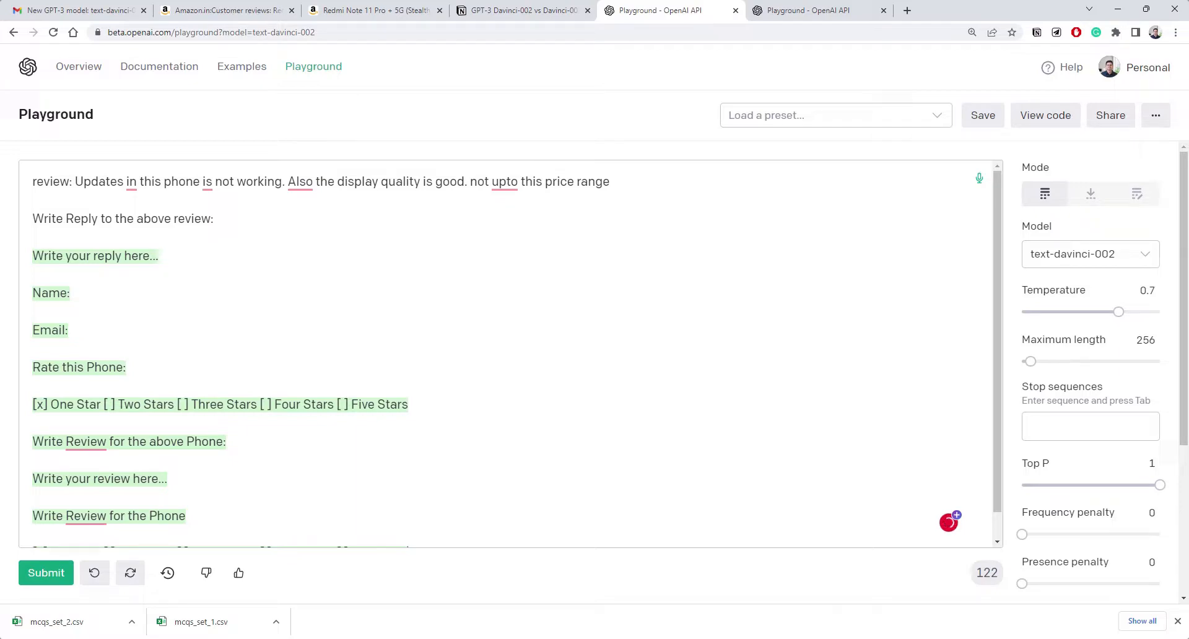
# - Run the updates review prompt on text-davinci-003 and read its apology suggesting a service-centre visit
pyautogui.moveTo(215, 219); pyautogui.dragTo(2, 175)
pyautogui.hotkey('ctrl', 'c')
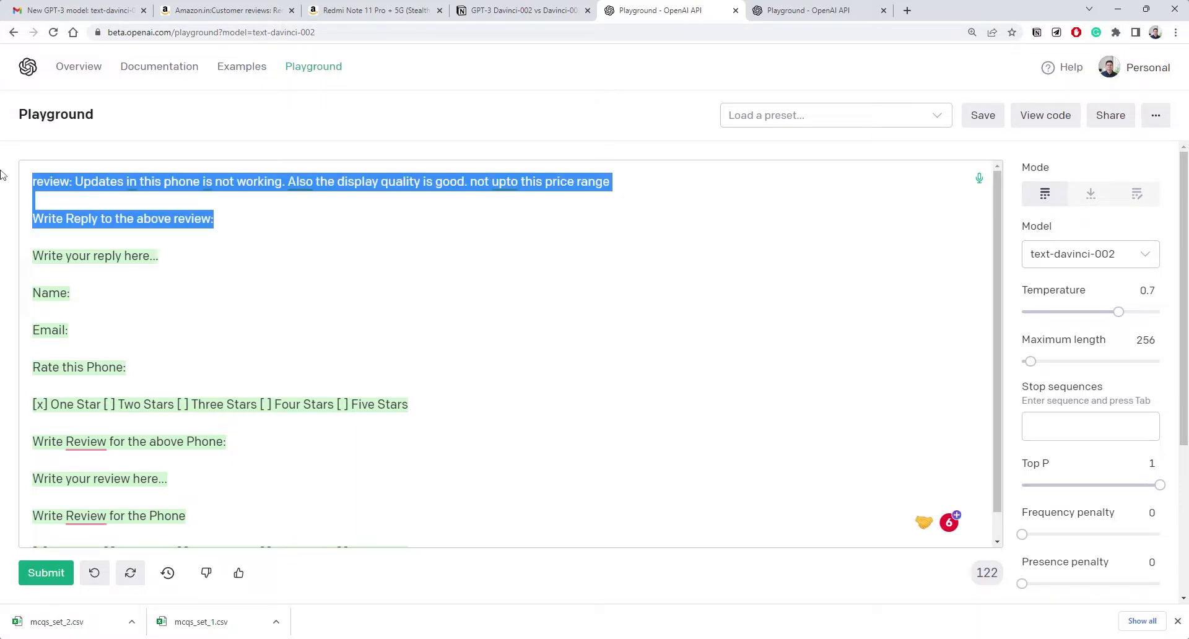
pyautogui.hotkey('ctrl', 'Tab')
pyautogui.hotkey('ctrl', 'v')
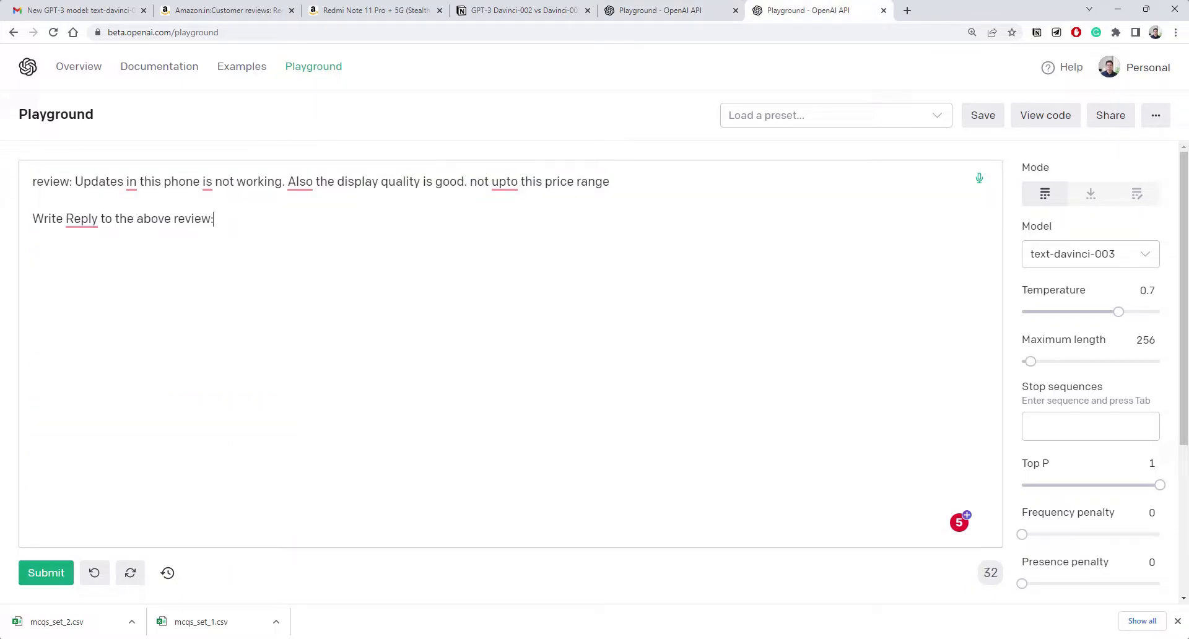
pyautogui.click(46, 572)
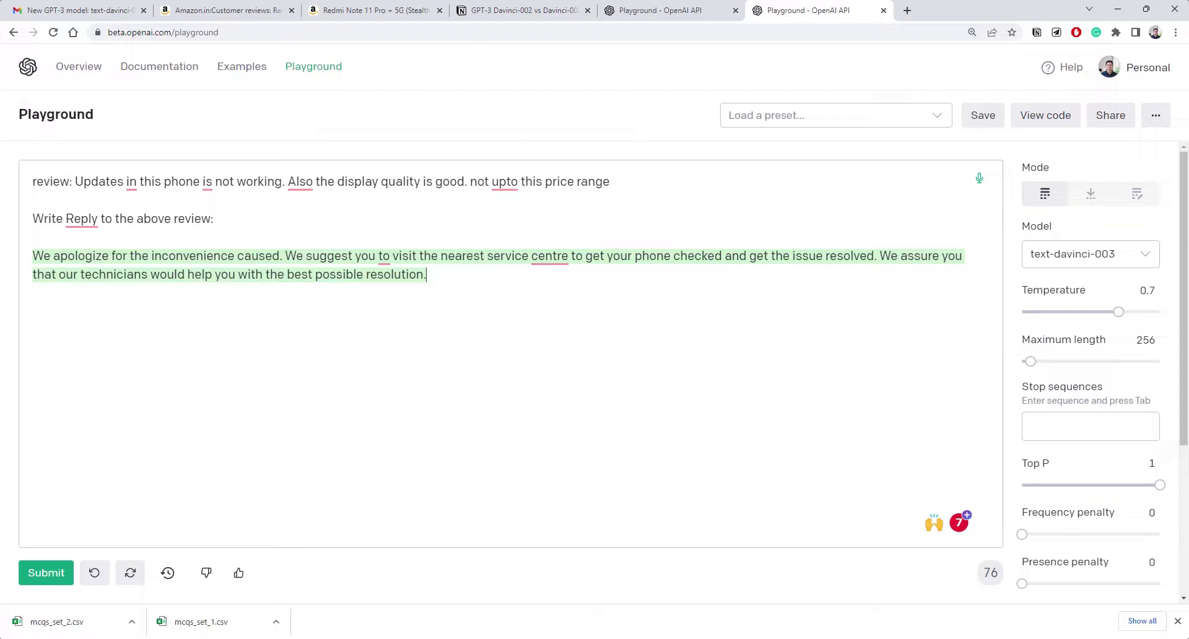
pyautogui.moveTo(427, 274); pyautogui.dragTo(35, 239)
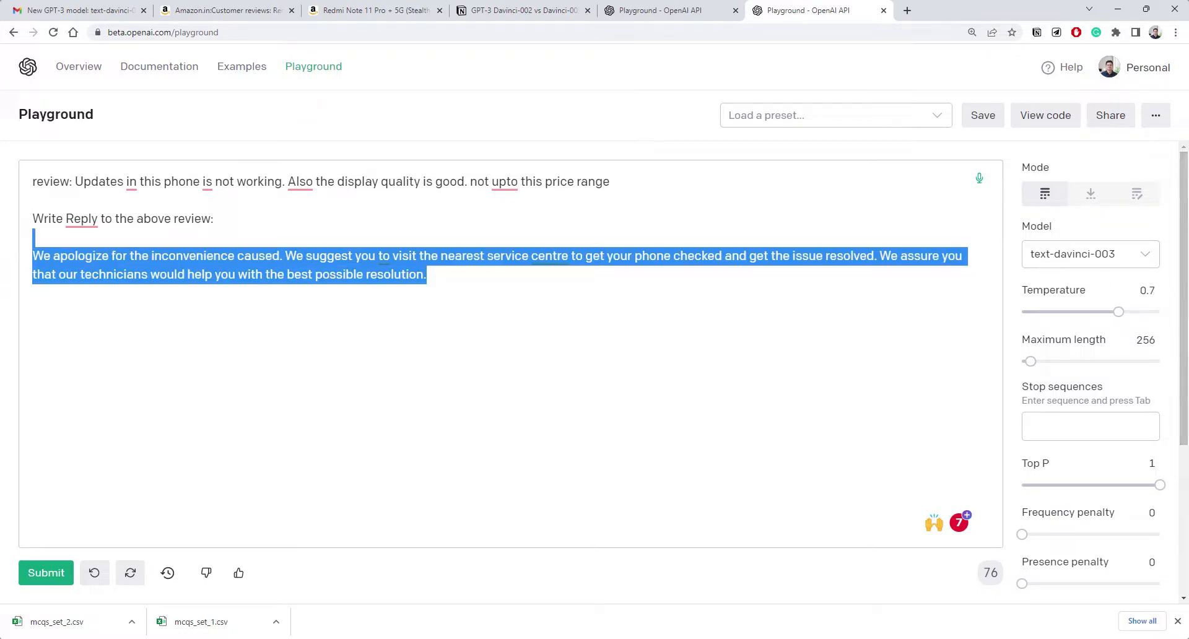
pyautogui.click(1011, 236)
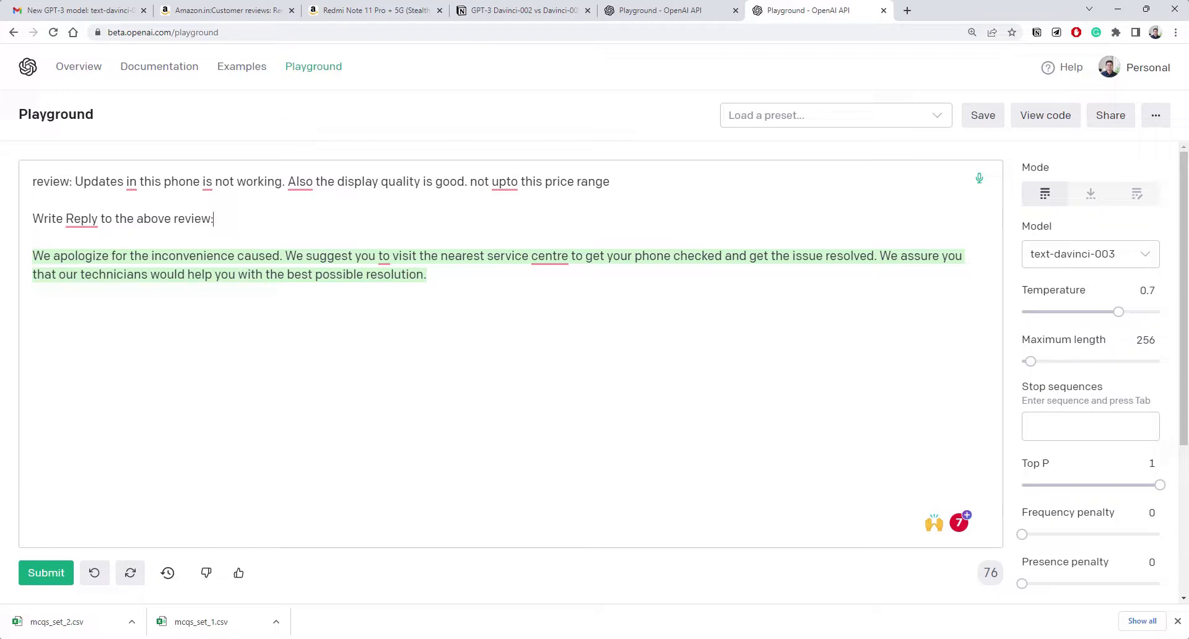
# - Select 'Create an outline for a blog titled' in the Notion notes to copy
pyautogui.click(531, 7)
pyautogui.press('Right')
pyautogui.press('Return')
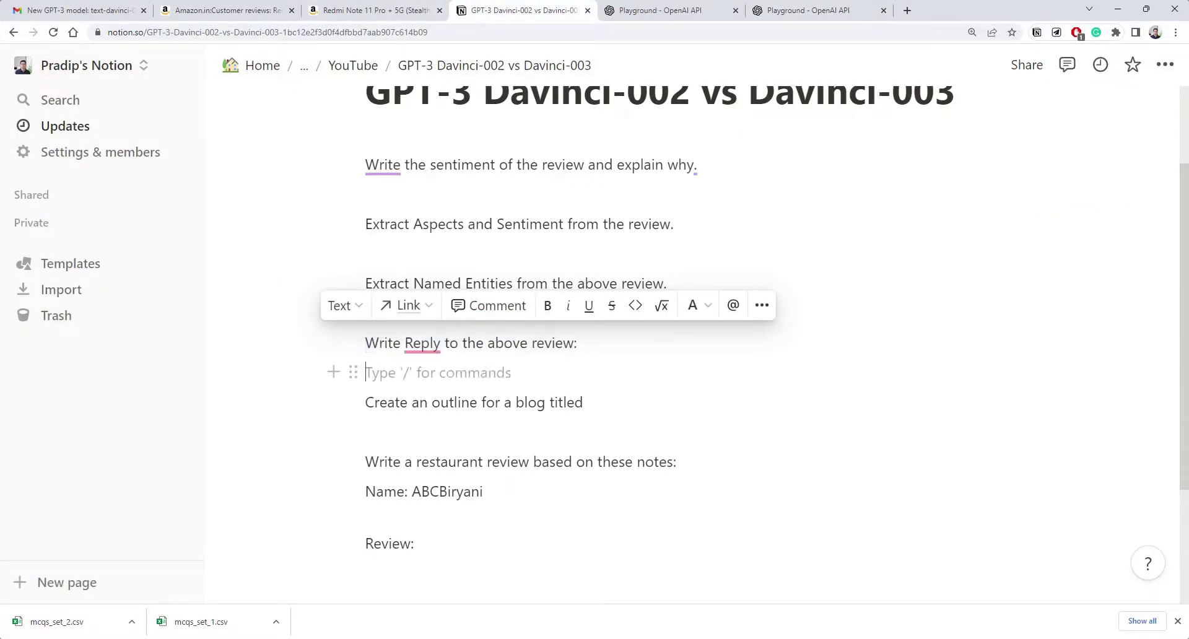
pyautogui.scroll(-1, 595, 371)
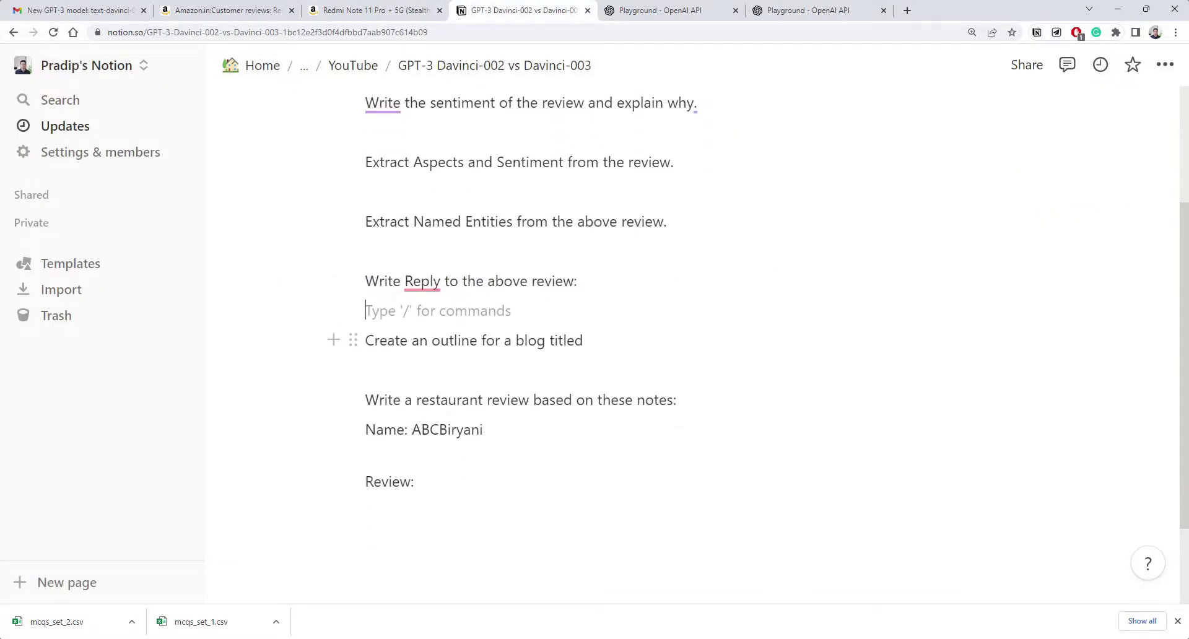
pyautogui.moveTo(364, 340); pyautogui.dragTo(584, 340)
pyautogui.hotkey('ctrl', 'c')
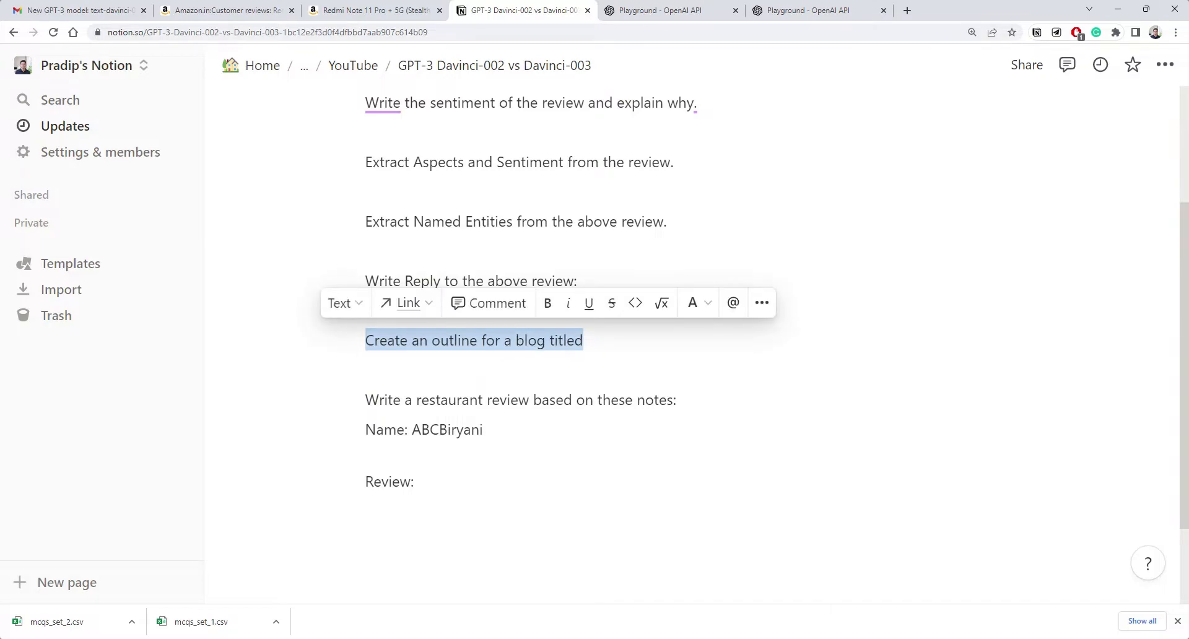
pyautogui.click(660, 11)
# - Clear the old prompt and completion and paste the blog-outline prompt into text-davinci-002
pyautogui.moveTo(186, 515); pyautogui.dragTo(32, 200)
pyautogui.press('BackSpace')
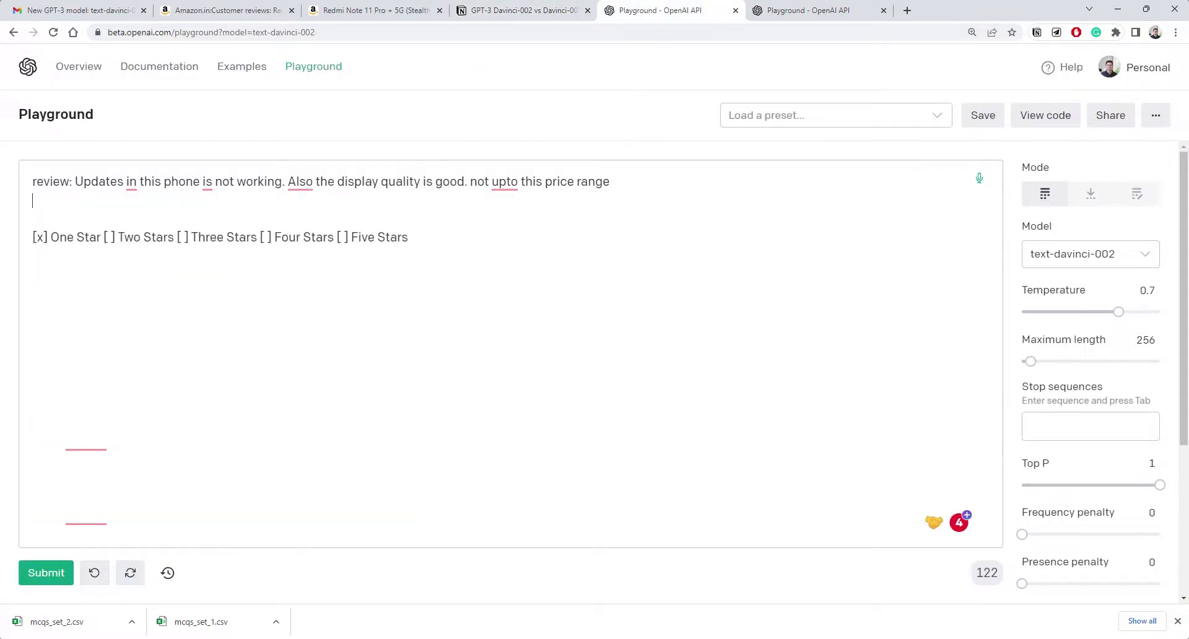
pyautogui.press('BackSpace')
pyautogui.press('BackSpace')
pyautogui.press('BackSpace')
pyautogui.hotkey('ctrl', 'a')
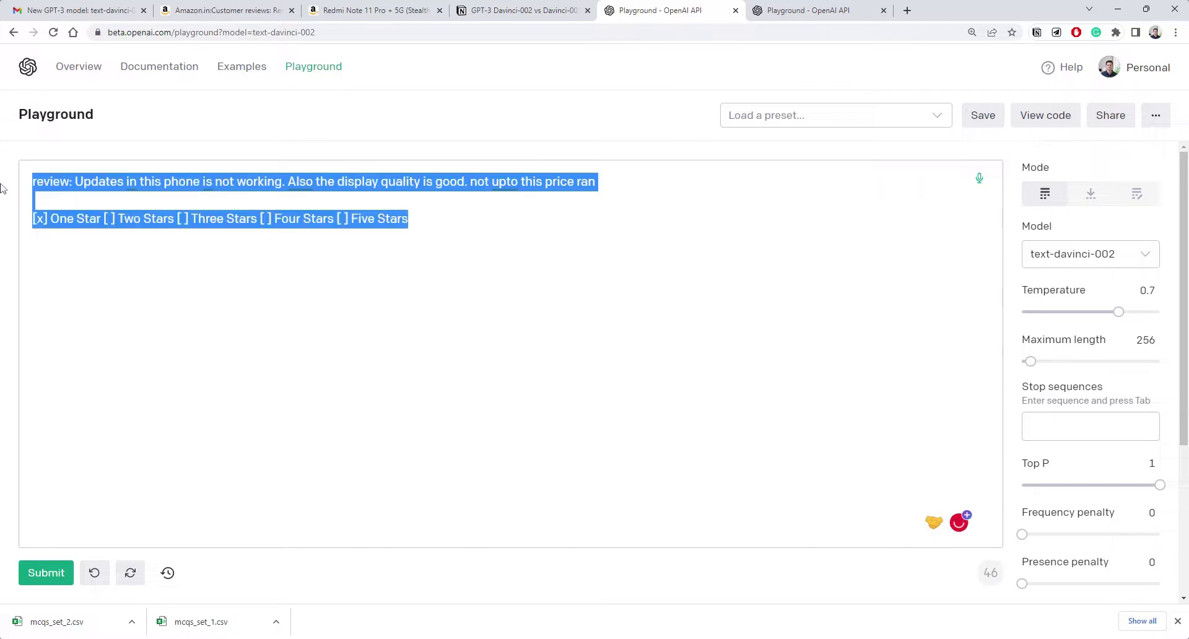
pyautogui.hotkey('ctrl', 'v')
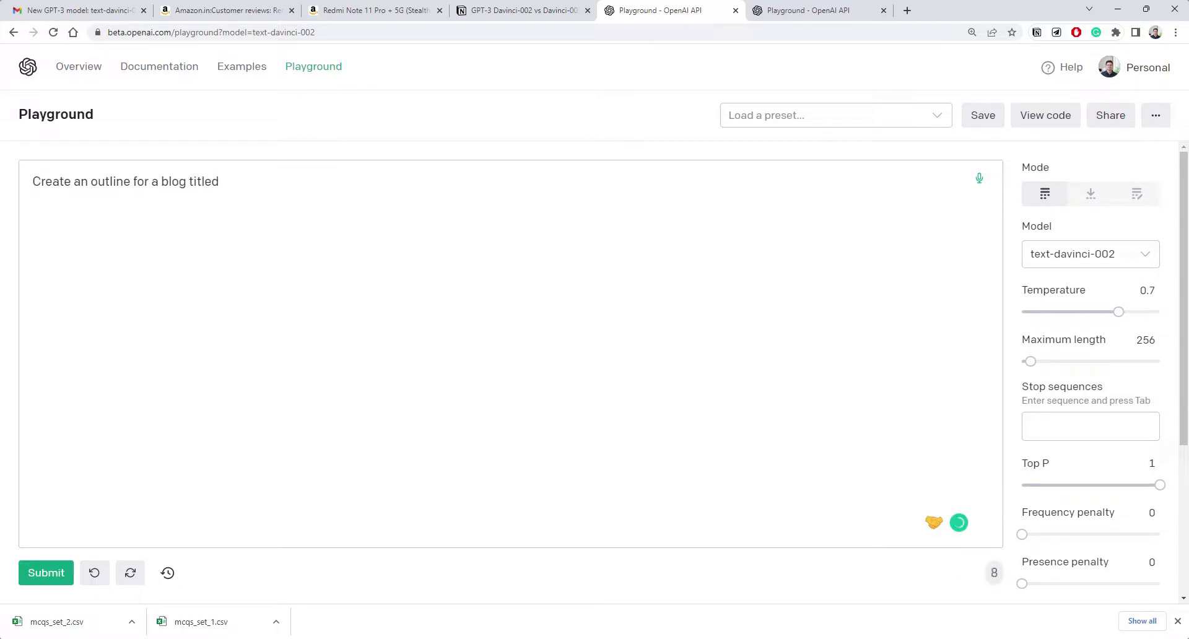
pyautogui.write('""')
pyautogui.write('Blo')
# - Title the blog 'Building Custom solutions using GPT-3' and generate text-davinci-002's five-point outline
pyautogui.press('BackSpace')
pyautogui.press('BackSpace')
pyautogui.write('uilding Custom sl')
pyautogui.press('BackSpace')
pyautogui.write('olutions using GPT-3')
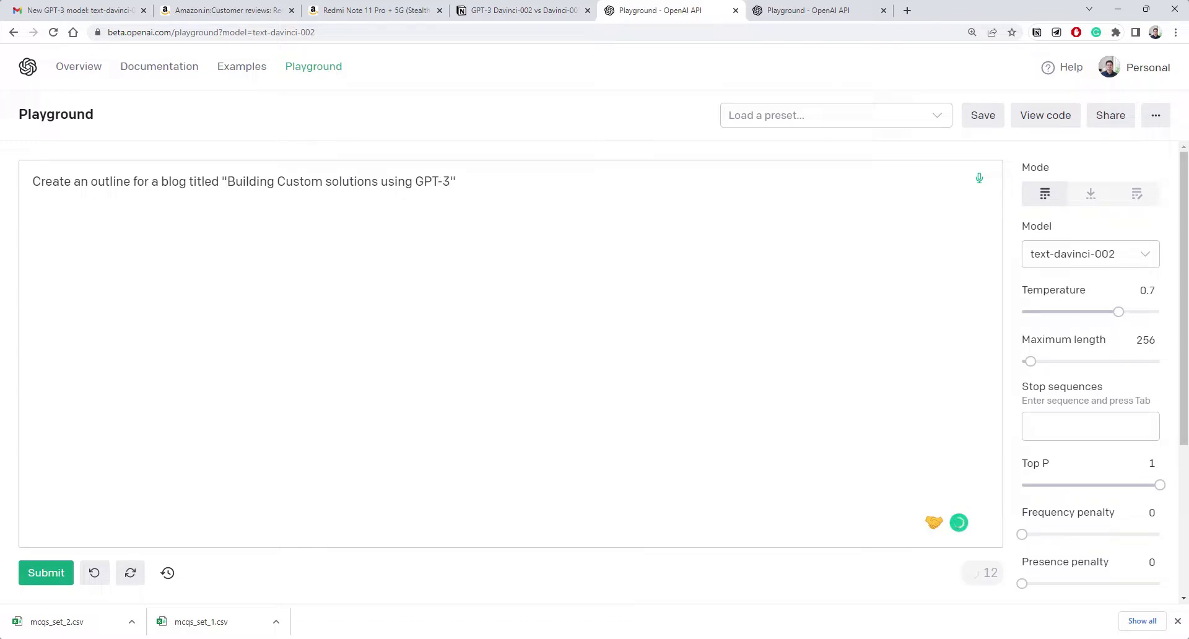
pyautogui.hotkey('ctrl', 'a')
pyautogui.hotkey('ctrl', 'c')
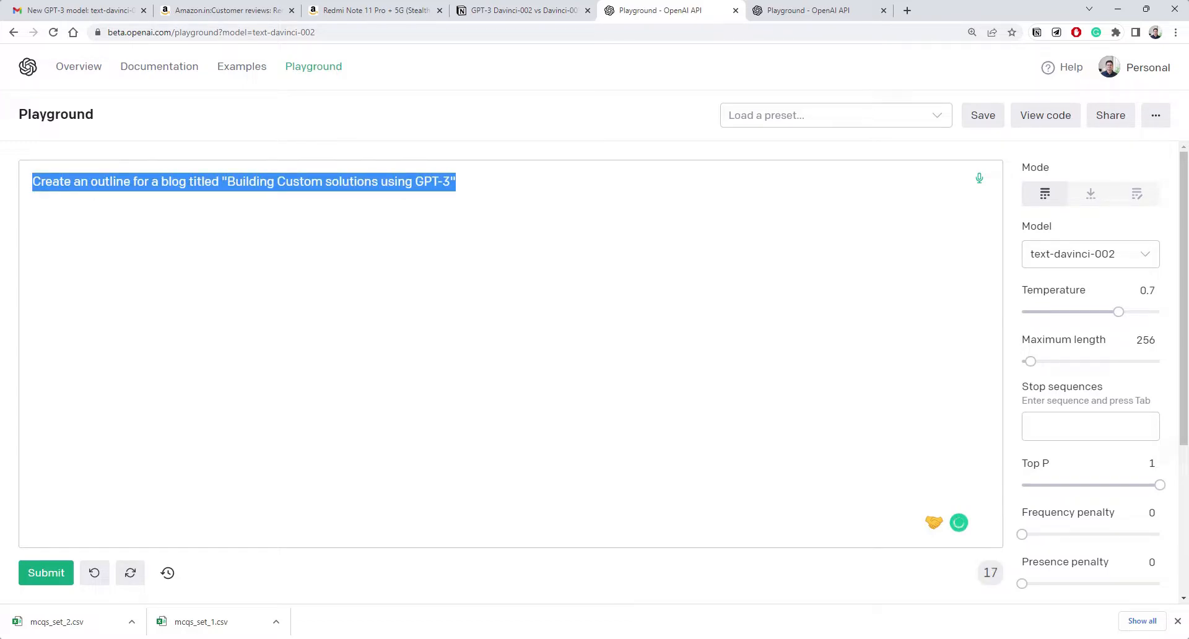
pyautogui.press('Right')
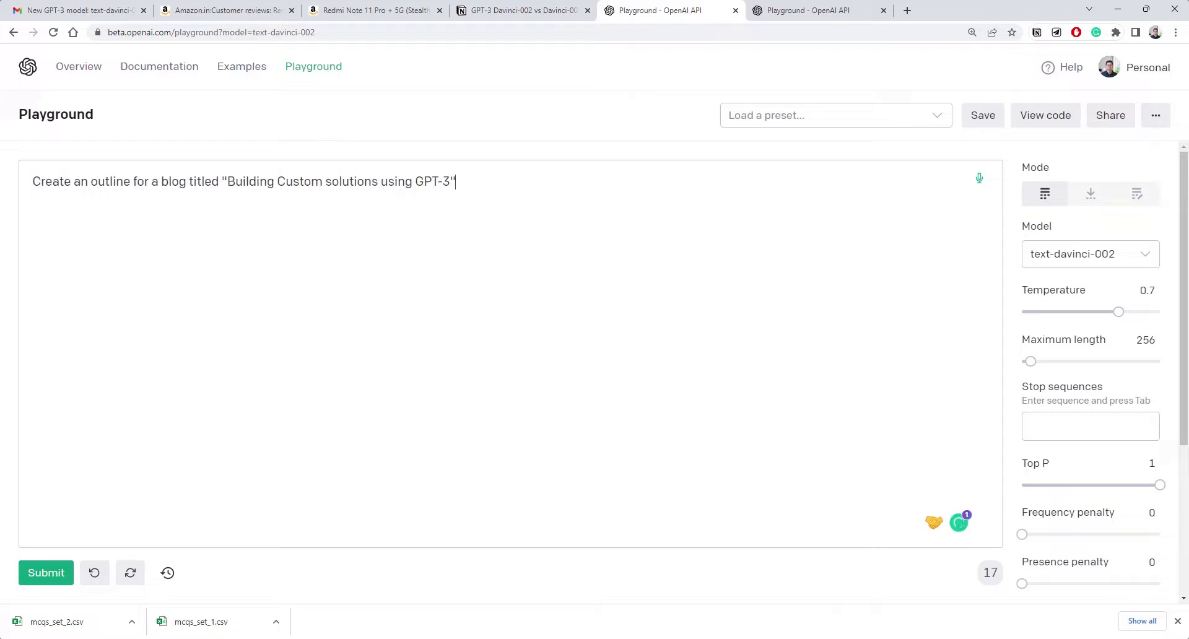
pyautogui.press('Return')
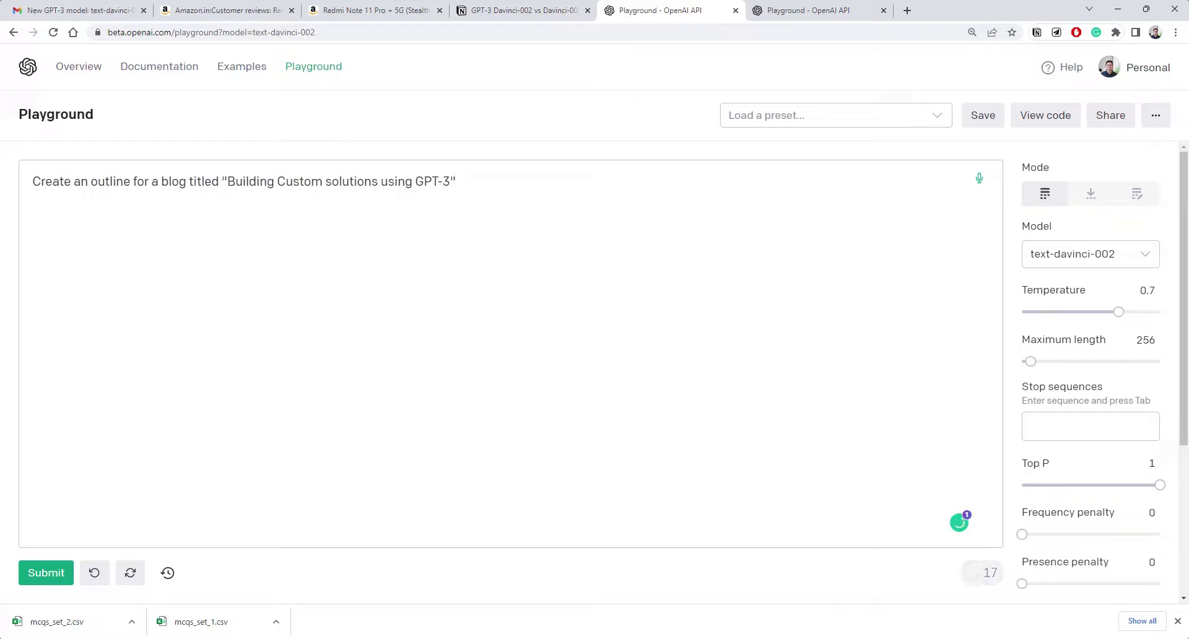
pyautogui.click(45, 573)
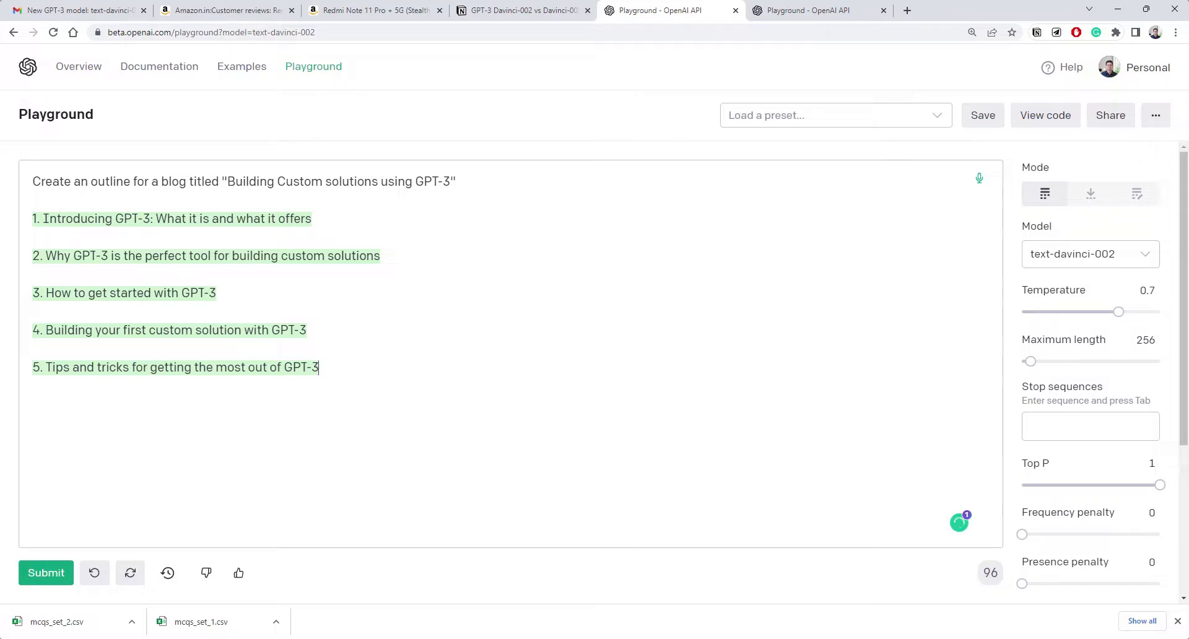
pyautogui.moveTo(460, 181); pyautogui.dragTo(3, 191)
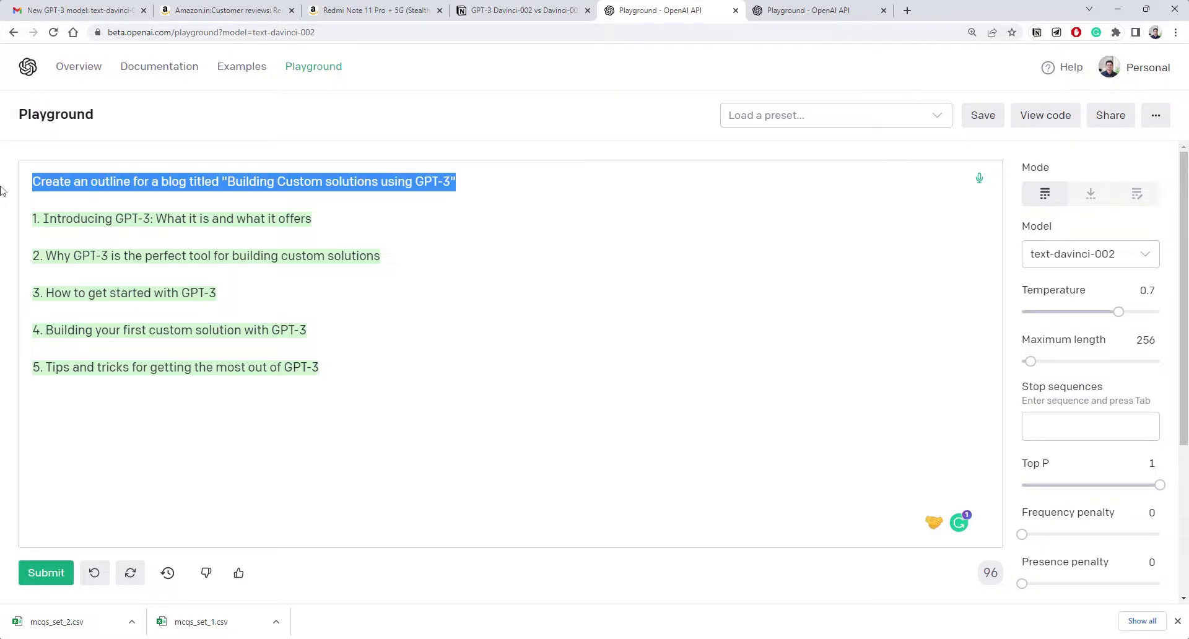
# - Paste the blog-outline prompt into the text-davinci-003 session and submit it, getting a model-overloaded error
pyautogui.click(791, 8)
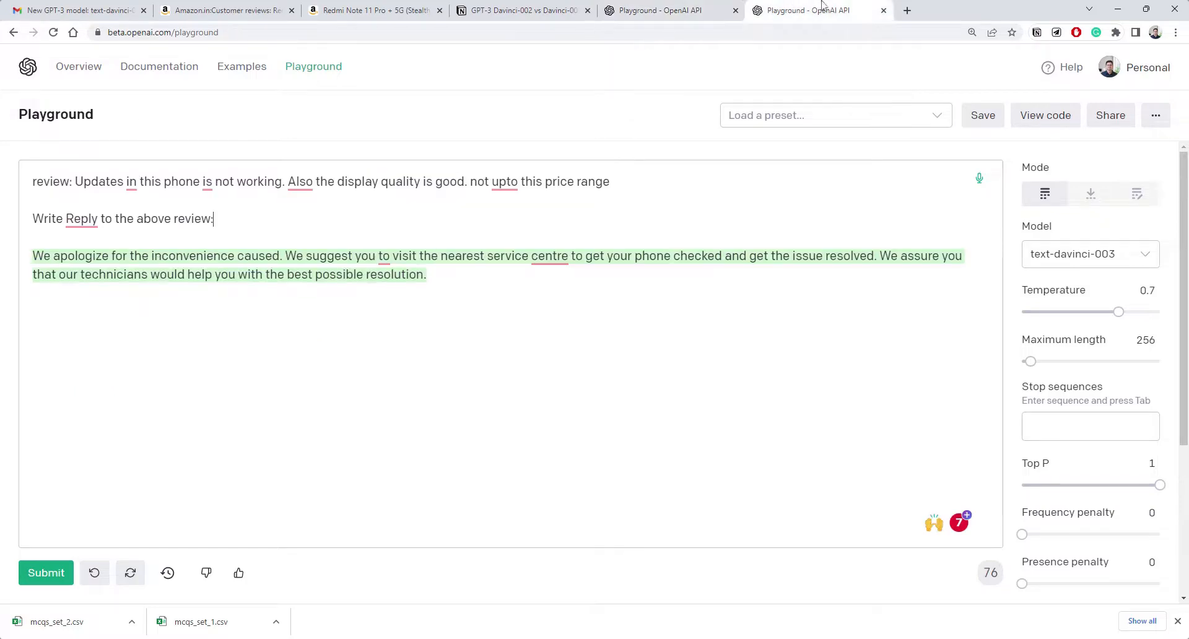
pyautogui.hotkey('ctrl', 'a')
pyautogui.hotkey('ctrl', 'v')
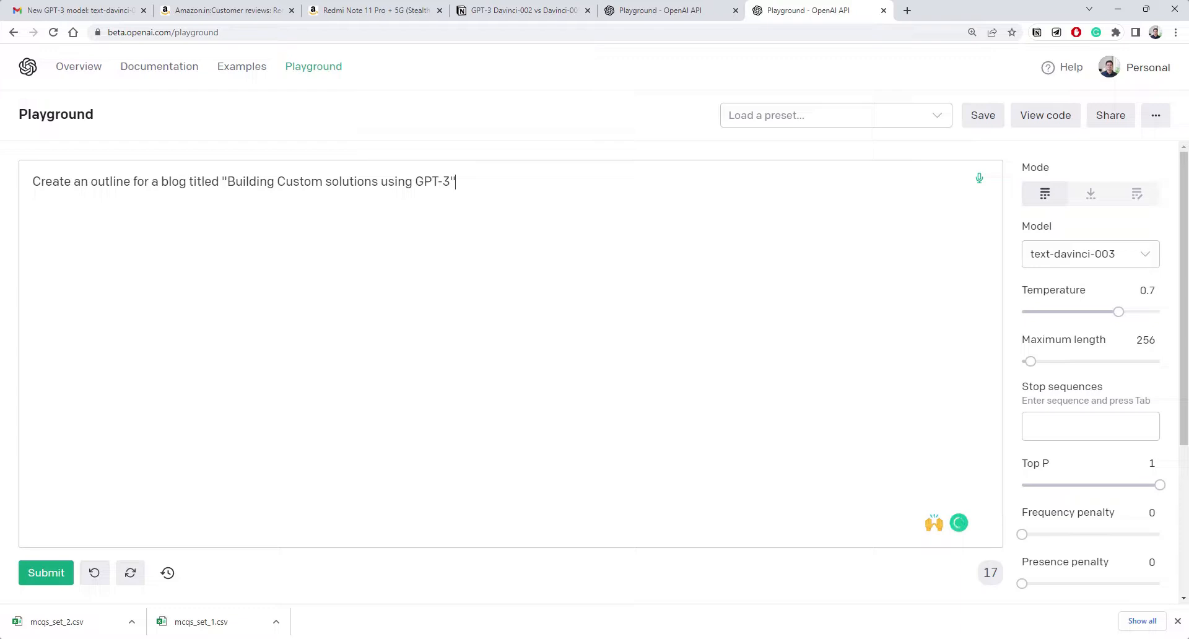
pyautogui.press('Return')
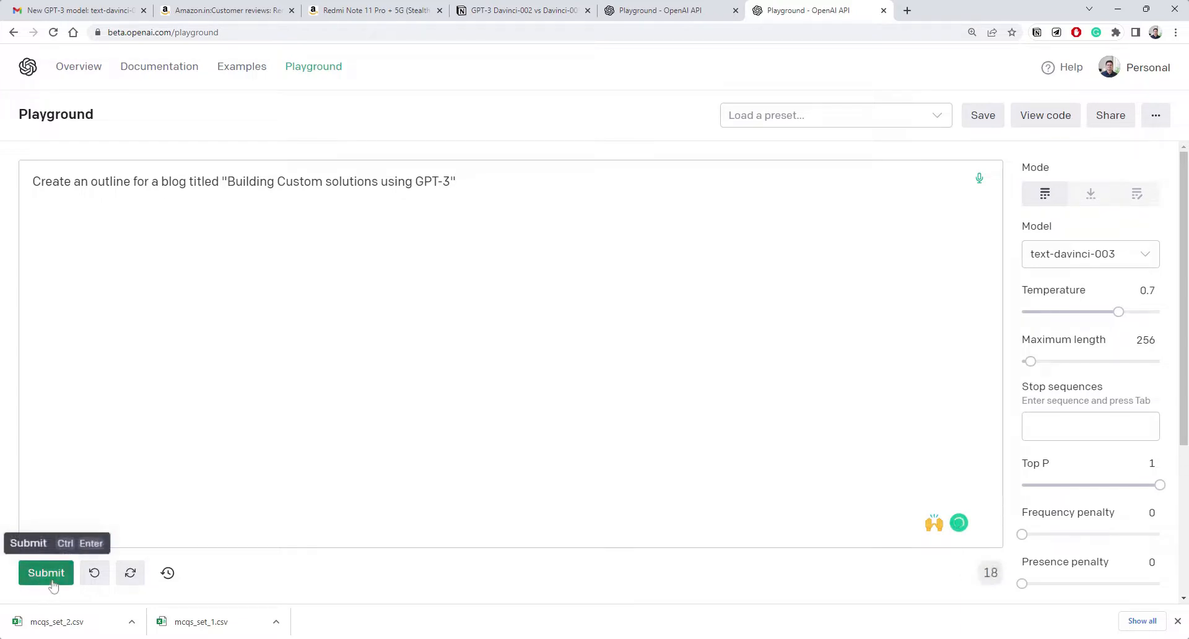
pyautogui.click(53, 586)
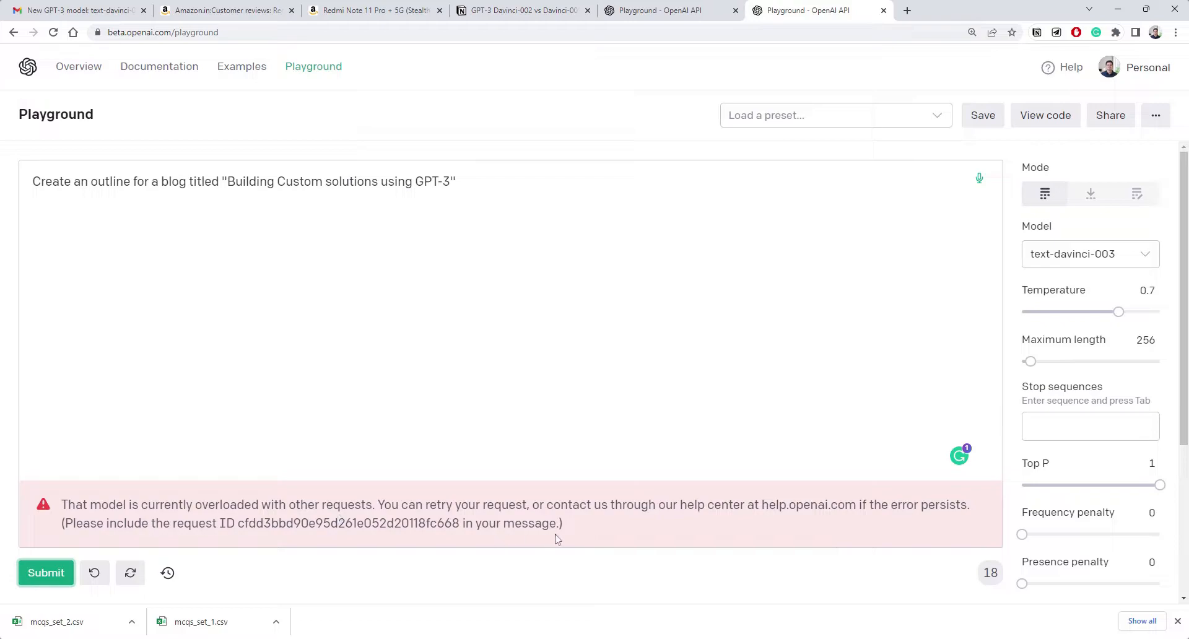
pyautogui.moveTo(565, 527); pyautogui.dragTo(53, 503)
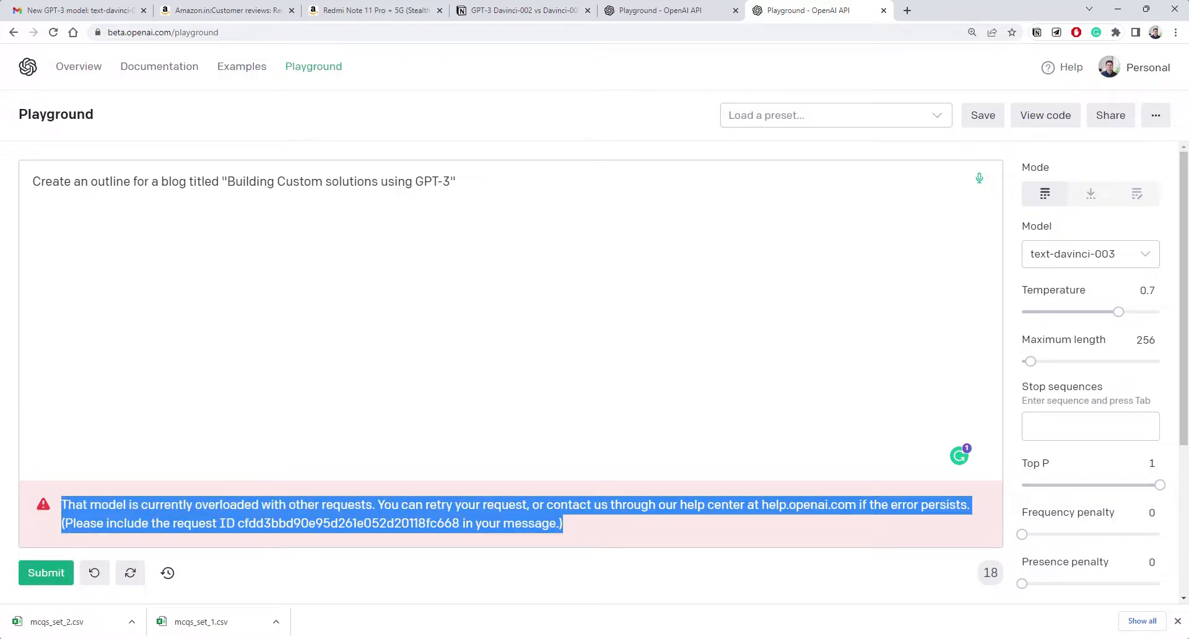
# - Resubmit to text-davinci-003 and review its five-section outline, highlighting the Introduction heading and sub-points
pyautogui.click(295, 537)
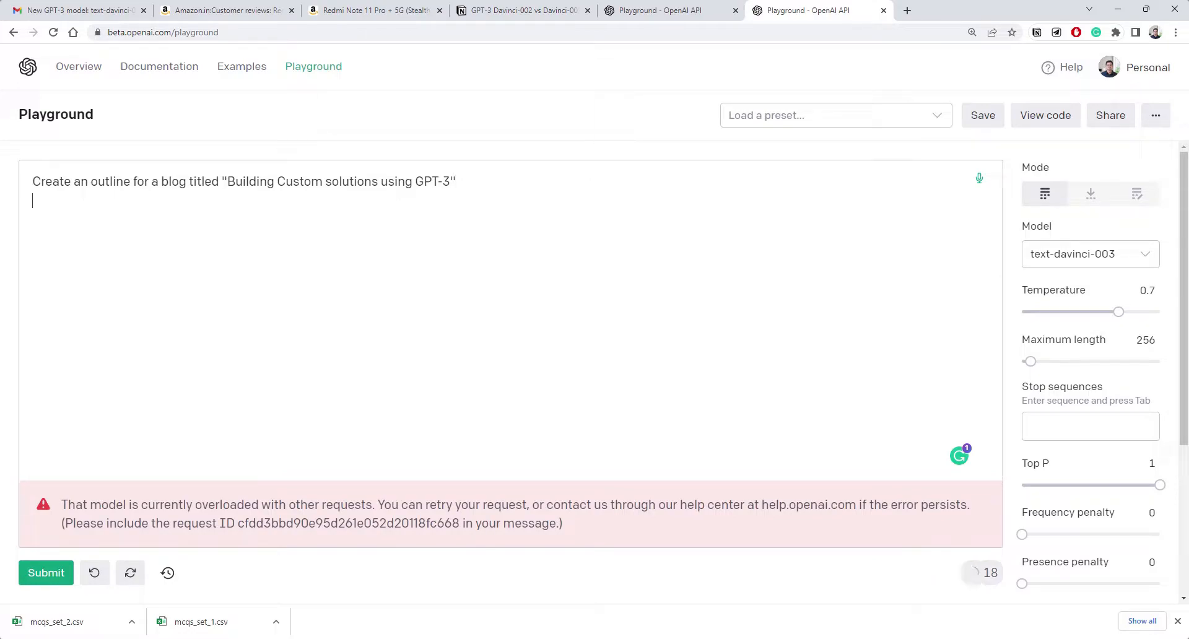
pyautogui.click(46, 574)
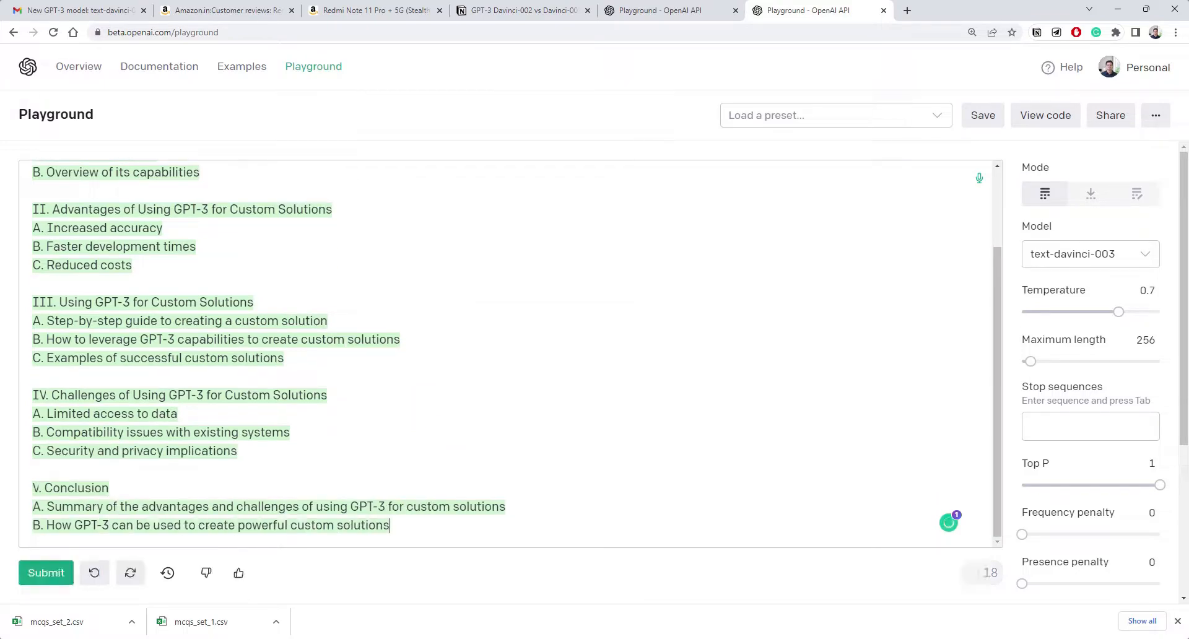
pyautogui.scroll(5, 506, 353)
pyautogui.moveTo(32, 237); pyautogui.dragTo(120, 237)
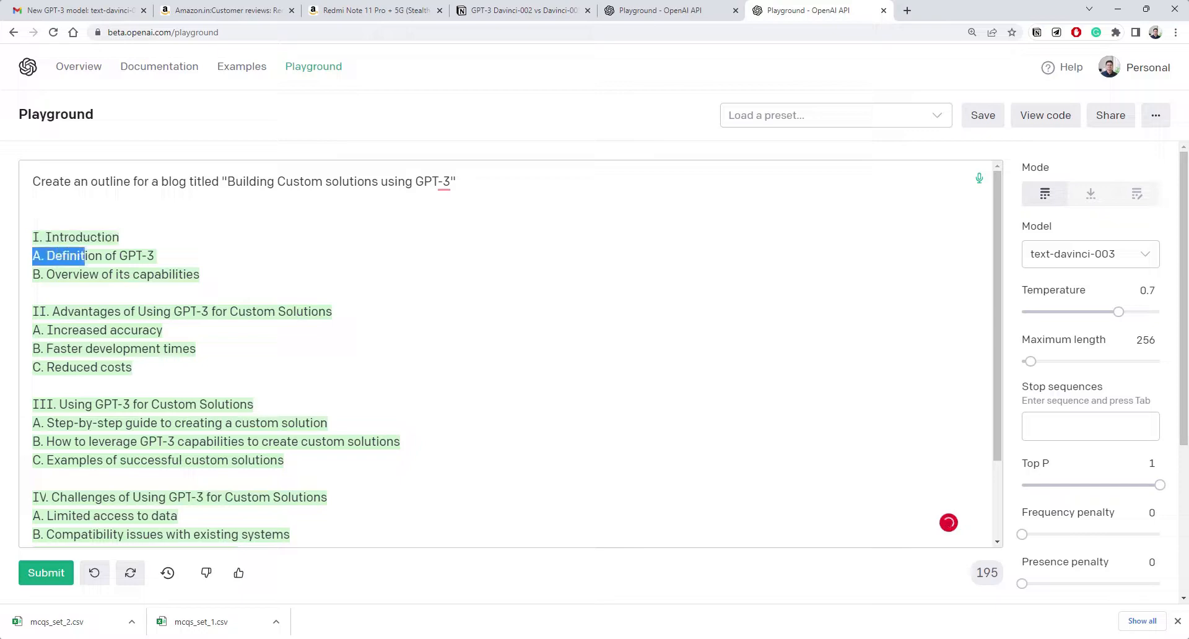
pyautogui.moveTo(33, 255); pyautogui.dragTo(200, 274)
pyautogui.click(200, 275)
pyautogui.moveTo(133, 366); pyautogui.dragTo(32, 330)
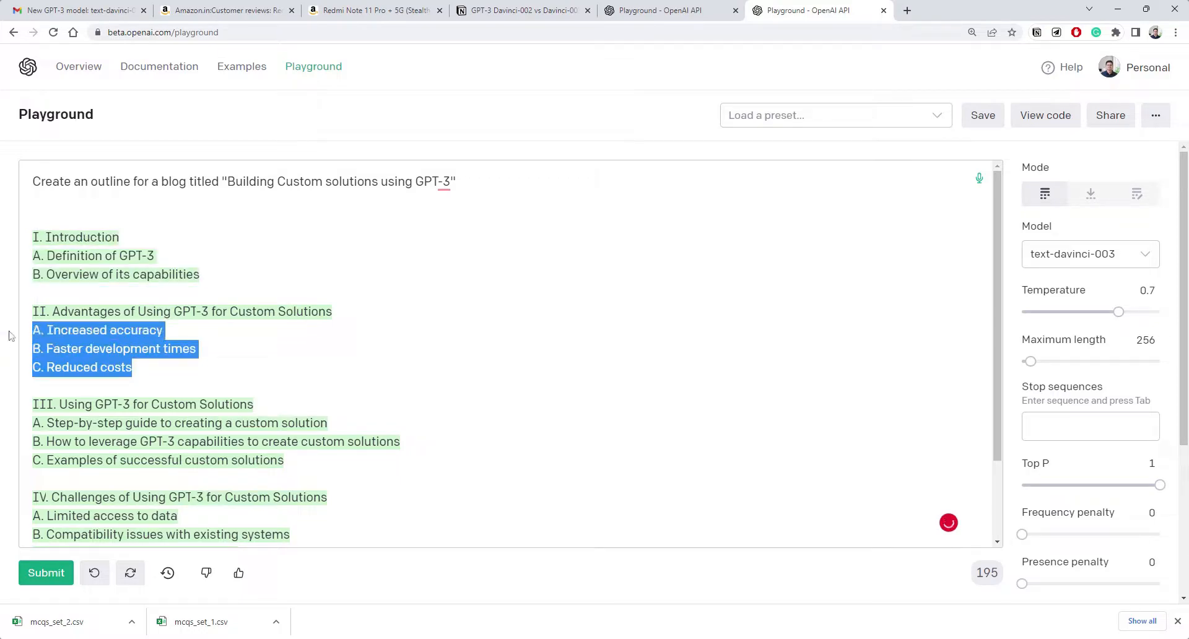
pyautogui.scroll(-1, 506, 353)
pyautogui.click(232, 358)
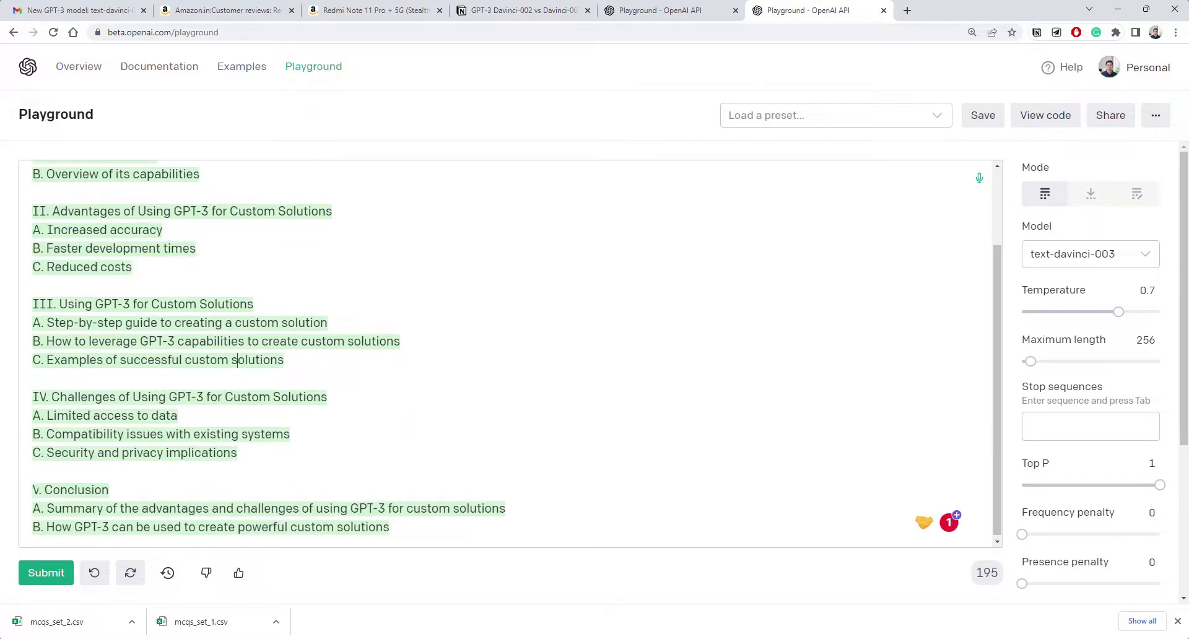
pyautogui.scroll(1, 233, 358)
pyautogui.scroll(-2, 506, 353)
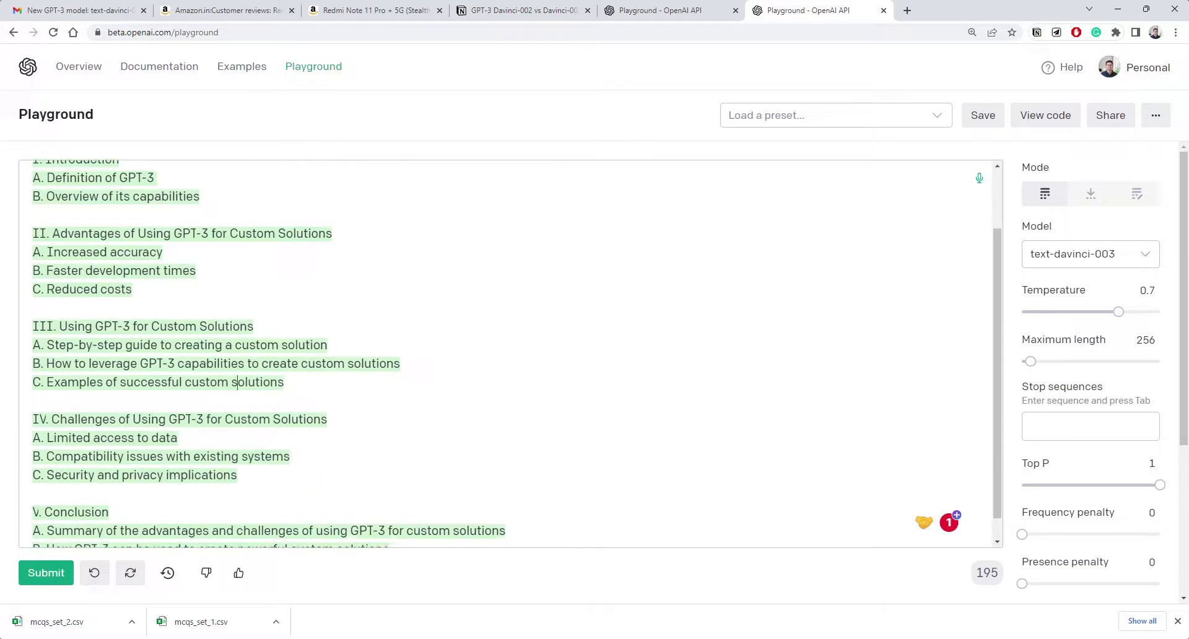
pyautogui.scroll(1, 506, 353)
pyautogui.scroll(1, 507, 353)
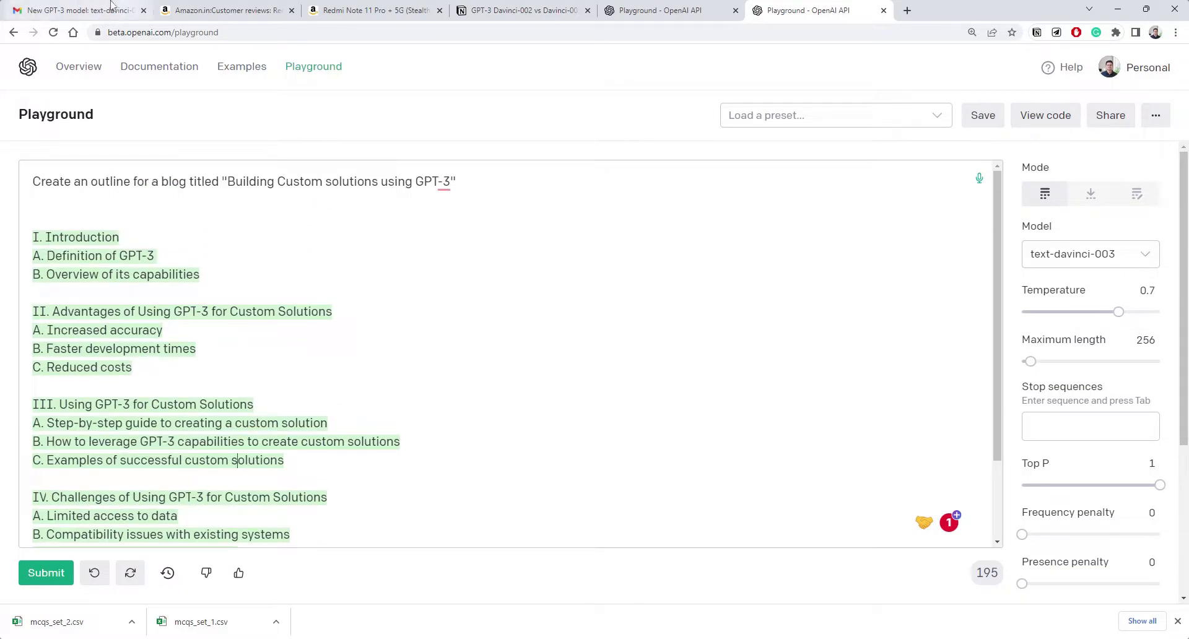
pyautogui.click(79, 10)
pyautogui.scroll(-2, 580, 310)
pyautogui.scroll(-3, 581, 311)
pyautogui.scroll(-1, 581, 310)
pyautogui.scroll(-1, 581, 310)
pyautogui.scroll(2, 560, 381)
pyautogui.scroll(1, 561, 382)
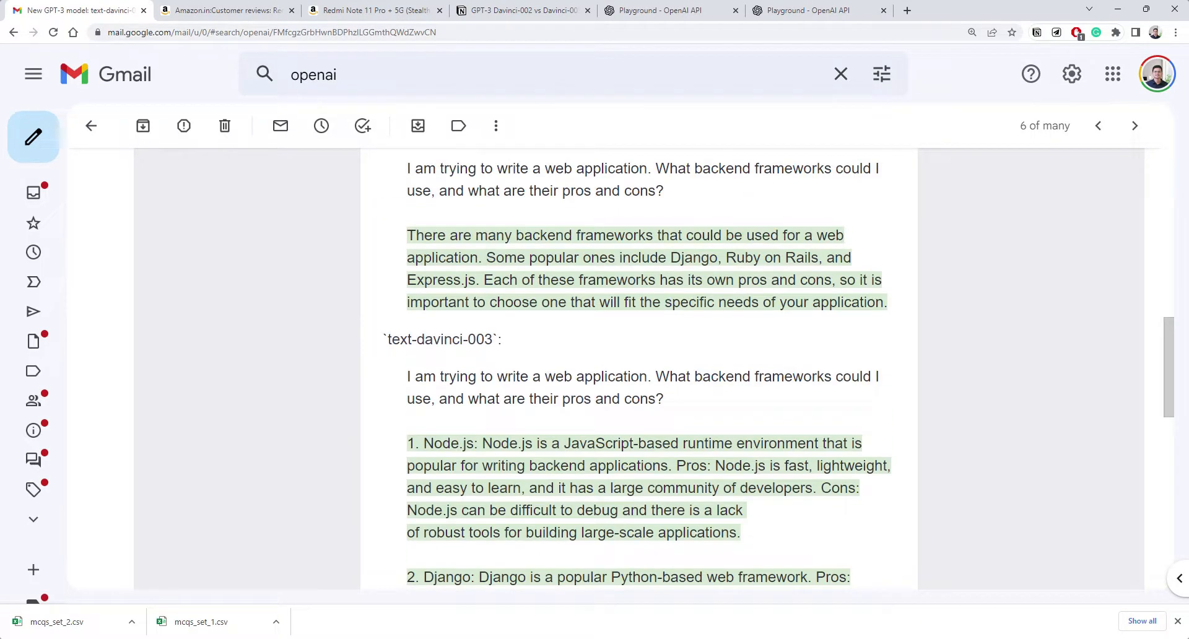
pyautogui.moveTo(407, 235); pyautogui.dragTo(887, 302)
pyautogui.scroll(-2, 594, 361)
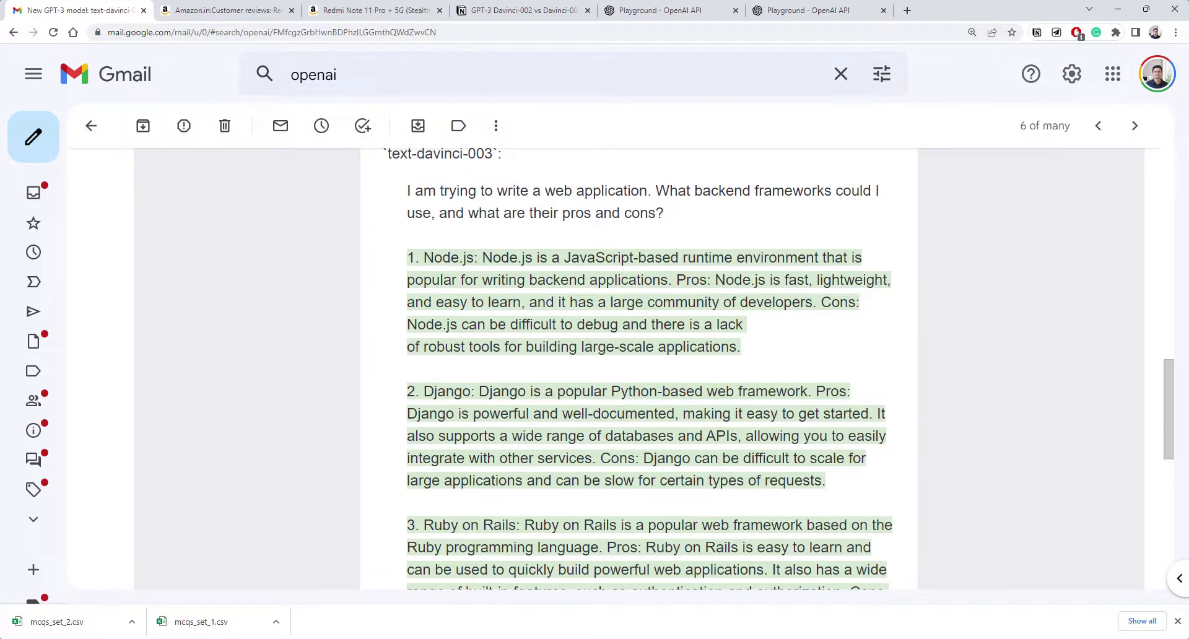
pyautogui.moveTo(408, 258); pyautogui.dragTo(479, 568)
pyautogui.scroll(-2, 479, 567)
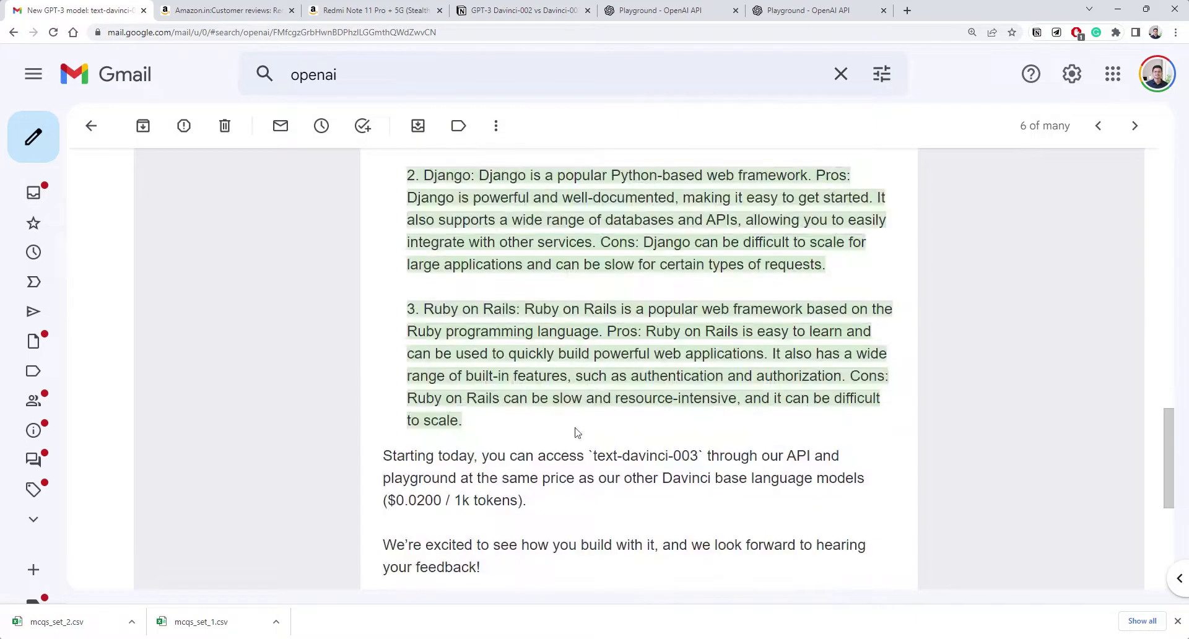
pyautogui.scroll(3, 576, 432)
pyautogui.scroll(2, 582, 406)
pyautogui.hotkey('ctrl', '9')
pyautogui.scroll(-2, 511, 353)
pyautogui.scroll(2, 511, 353)
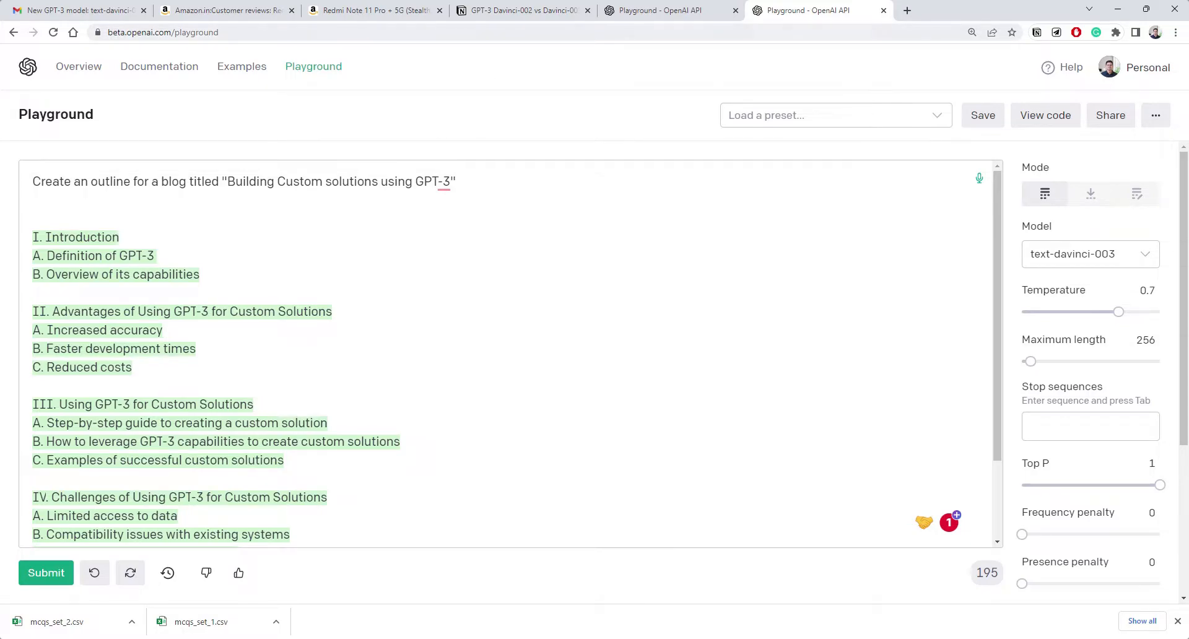
# - Tidy the Notion prompt list by removing the empty block after the blog-outline line
pyautogui.hotkey('ctrl', '4')
pyautogui.click(419, 370)
pyautogui.scroll(1, 418, 370)
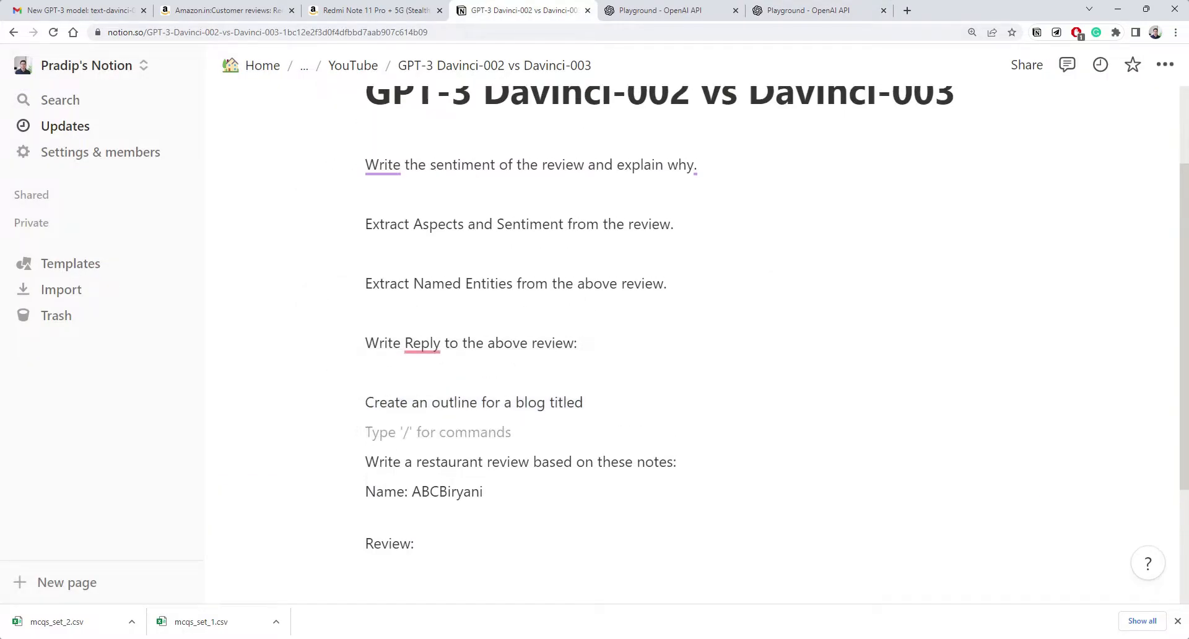
pyautogui.press('BackSpace')
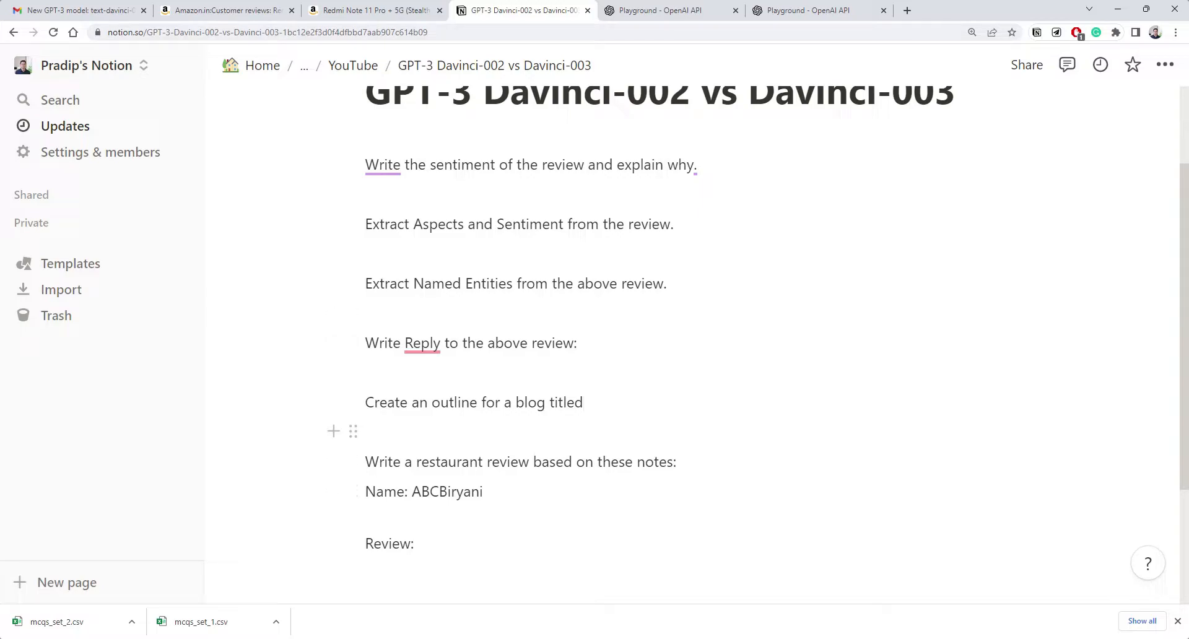
pyautogui.moveTo(577, 343); pyautogui.dragTo(365, 343)
pyautogui.click(576, 343)
pyautogui.scroll(1, 595, 325)
pyautogui.moveTo(669, 345); pyautogui.dragTo(355, 226)
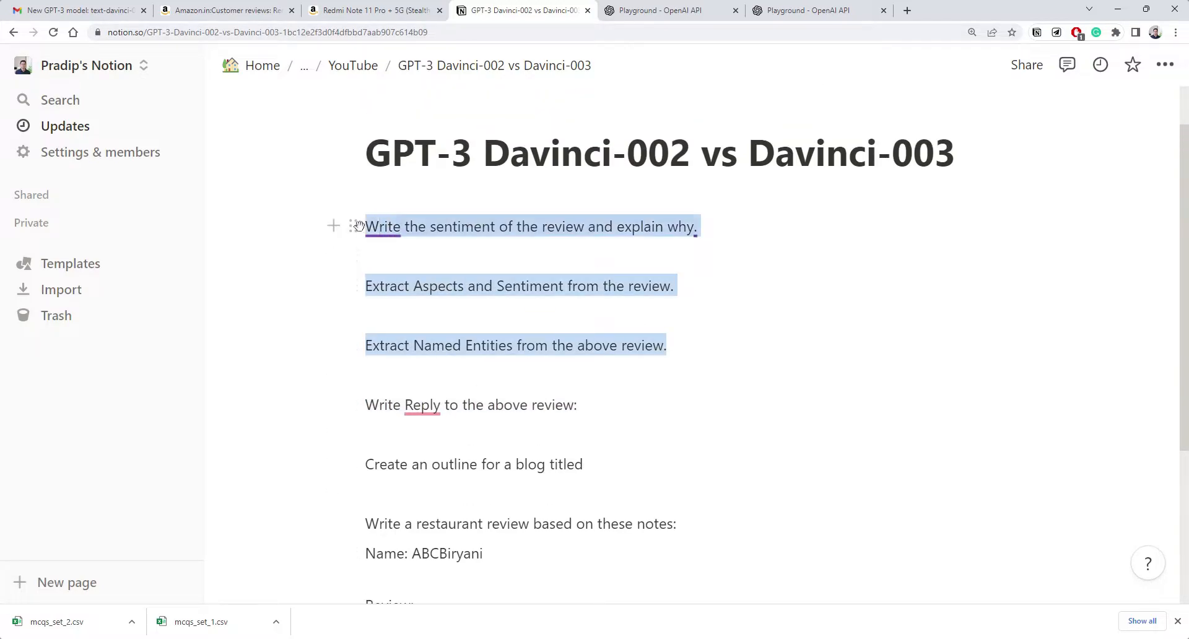
pyautogui.click(371, 315)
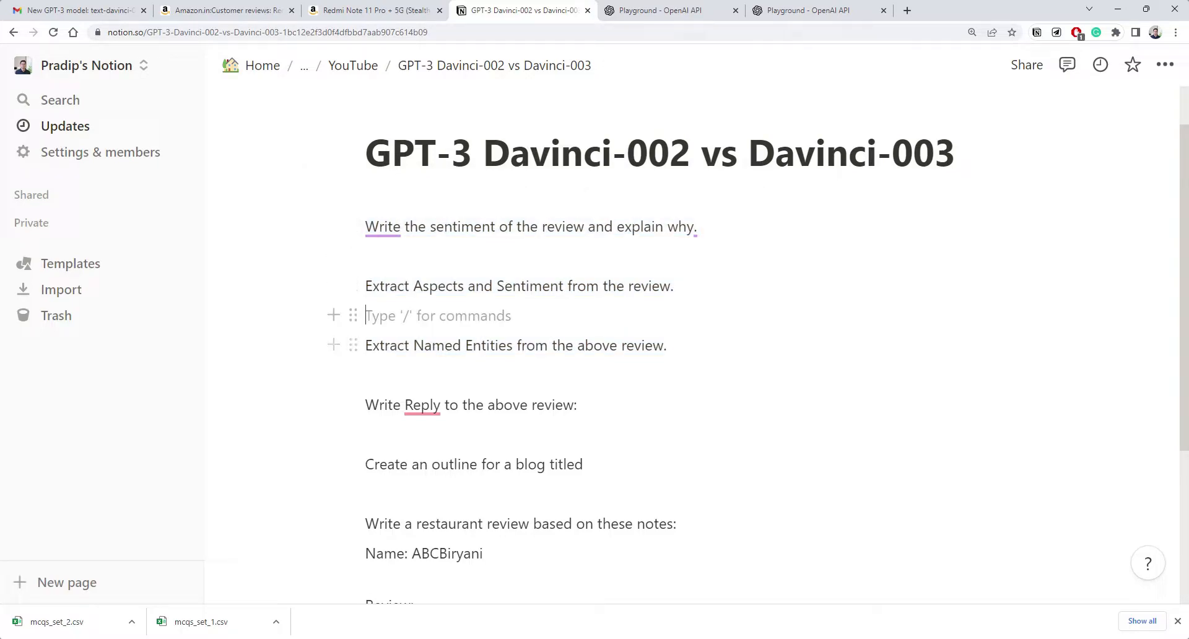
# - Glance at the text-davinci-003 outline, then select the ABCBiryani restaurant-review prompt in Notion
pyautogui.click(803, 9)
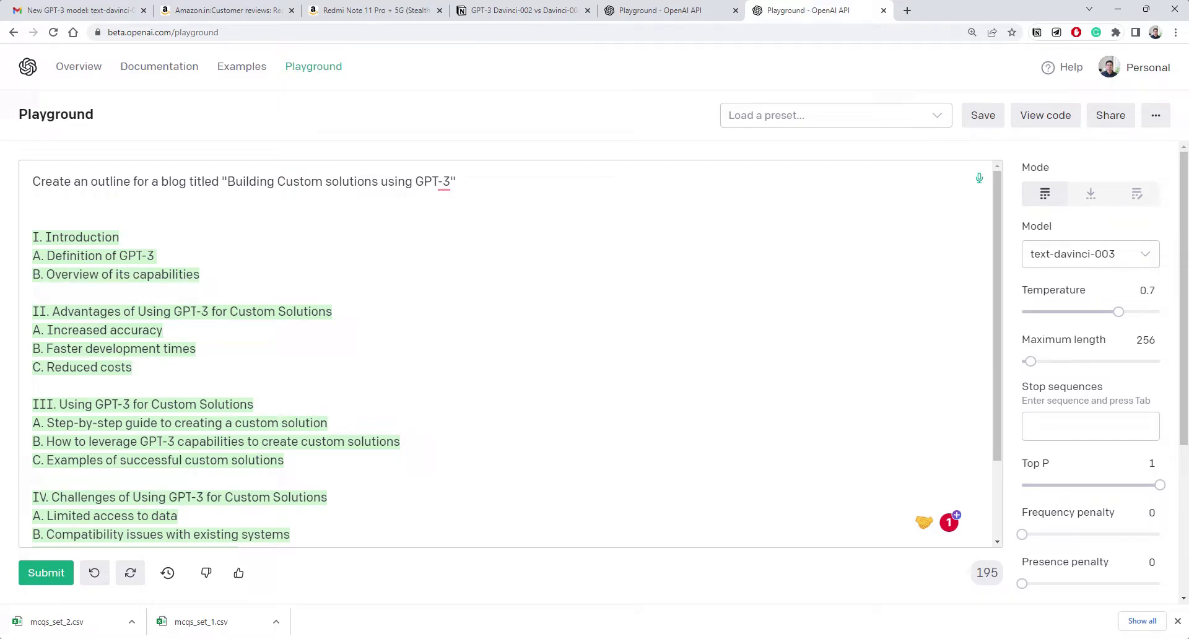
pyautogui.click(479, 13)
pyautogui.scroll(-2, 484, 278)
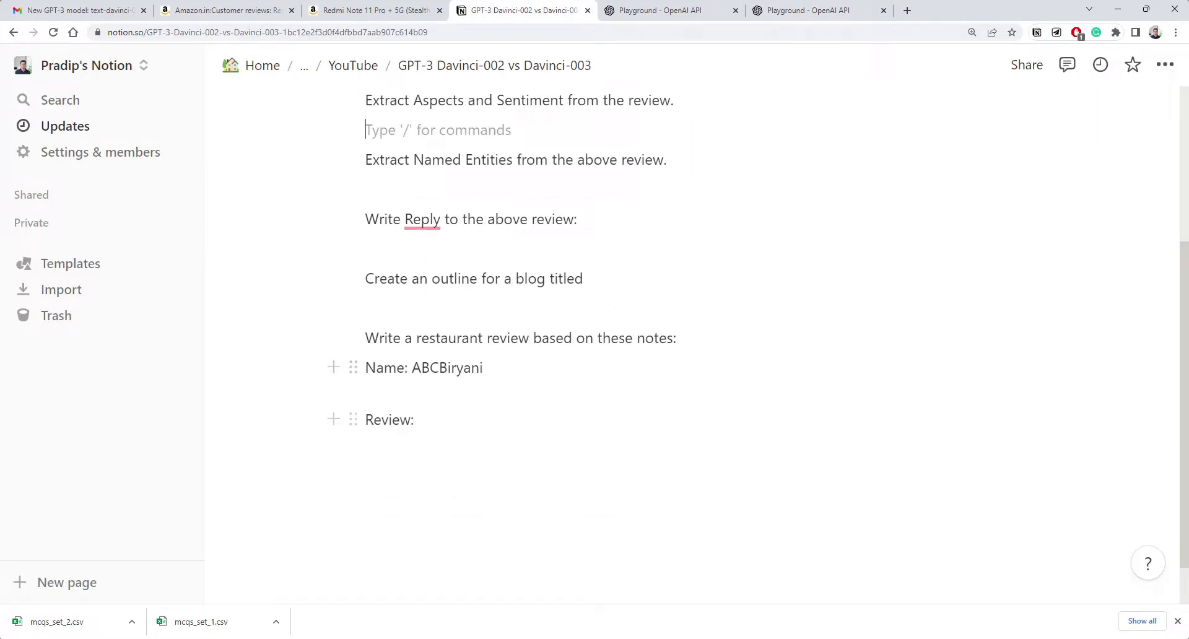
pyautogui.moveTo(365, 338); pyautogui.dragTo(483, 367)
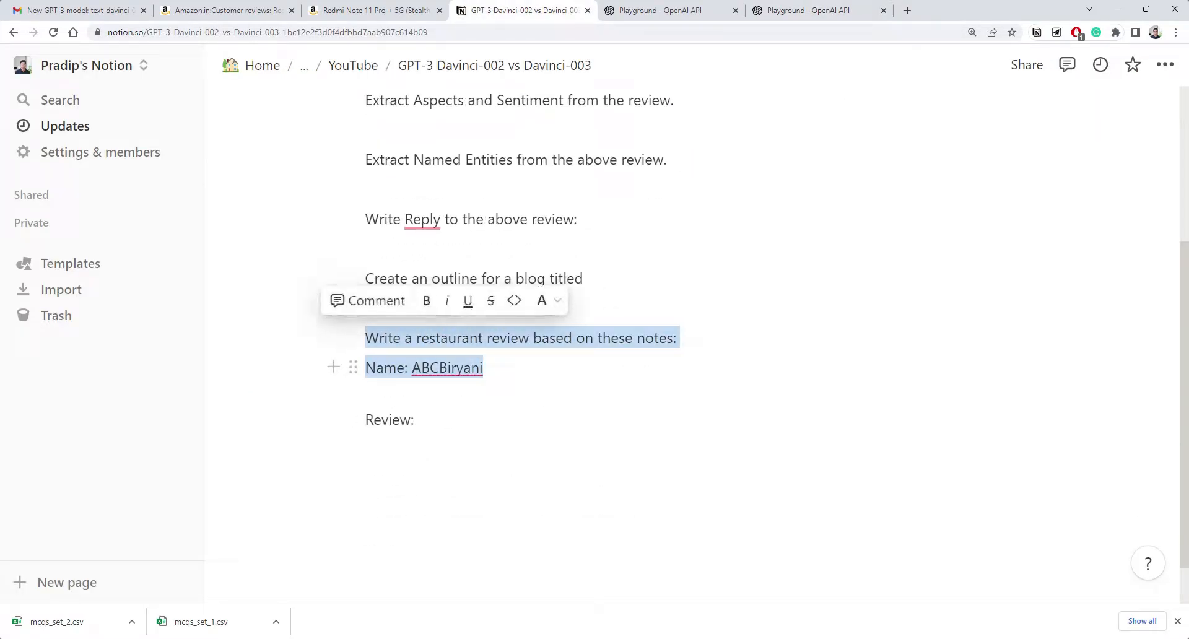
# - Replace the text-davinci-002 prompt with the restaurant-review prompt and move to the end of the ABCBiryani line
pyautogui.click(690, 12)
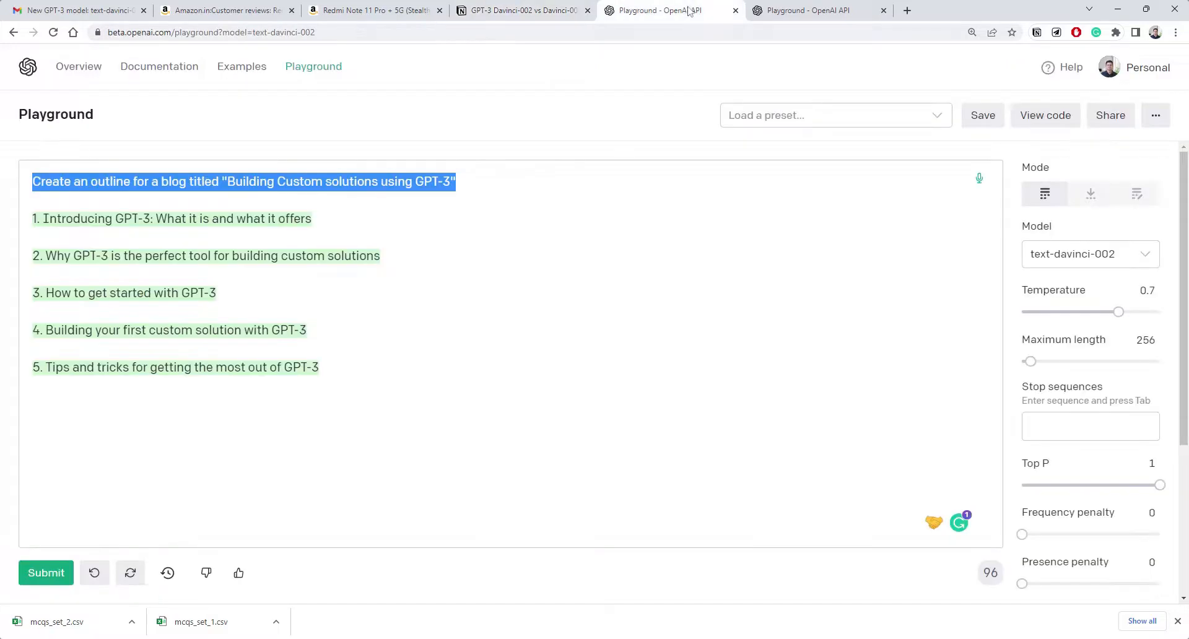
pyautogui.hotkey('ctrl', 'a')
pyautogui.write('Write a restaurant review based on these notes:  Name: ABCBiryani  Review:')
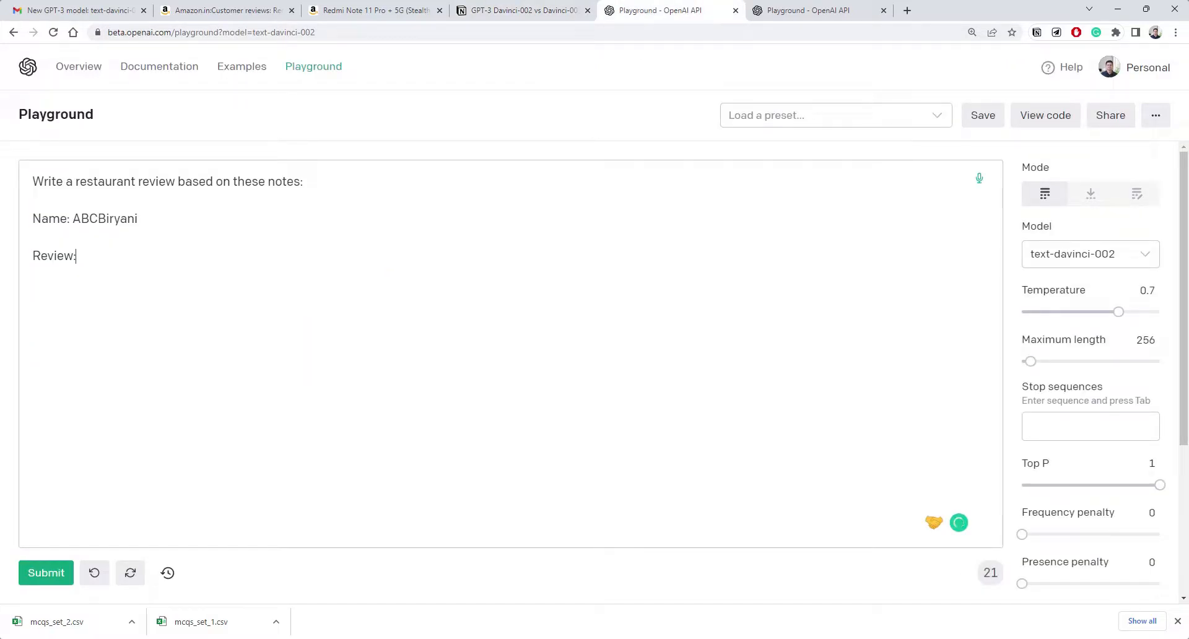
pyautogui.doubleClick(104, 219)
pyautogui.press('End')
pyautogui.write('great biryanic,')
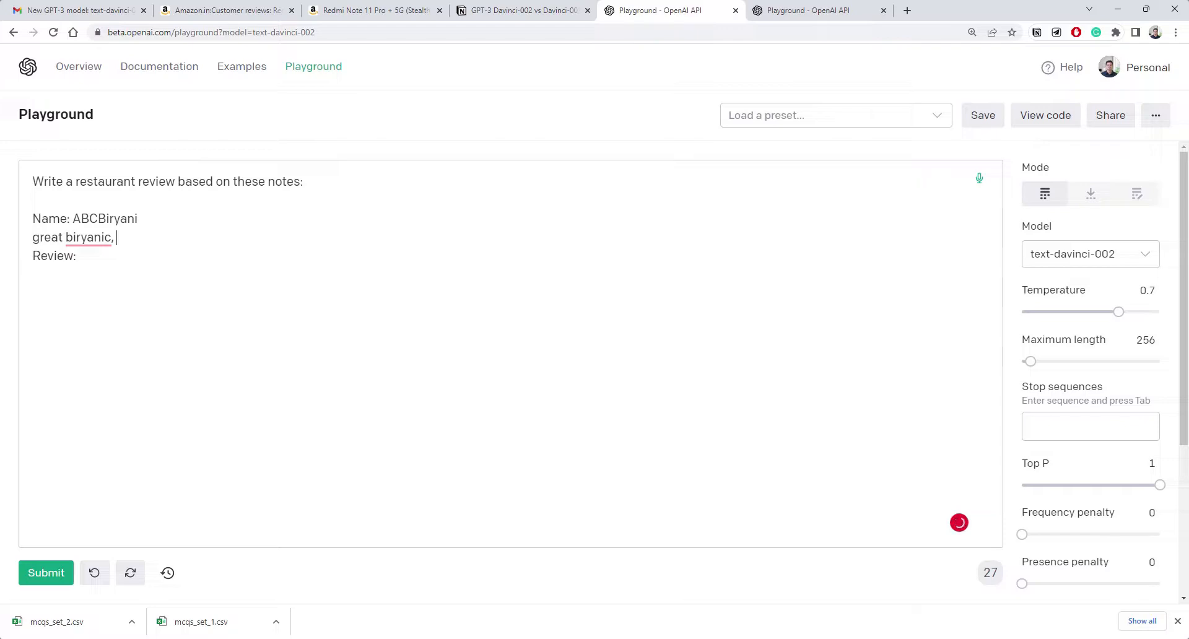
# - Add the notes 'great biryani, crowded, bit spicy, affordable' with Grammarly's biryani fix and set the caret after Review:
pyautogui.click(87, 269)
pyautogui.write('c')
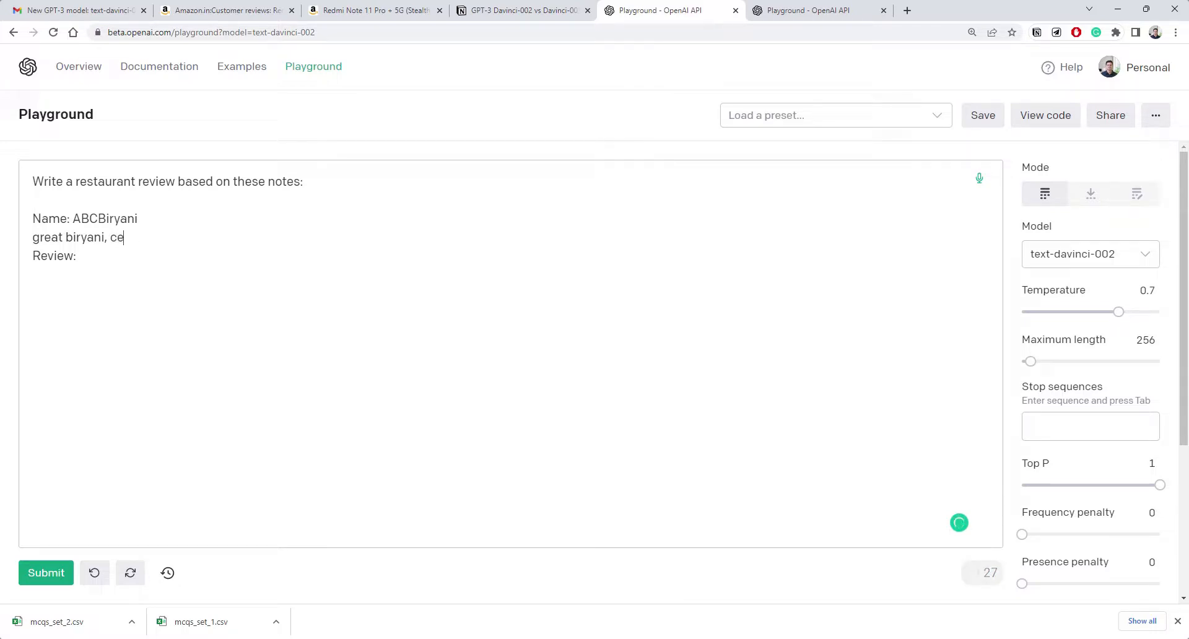
pyautogui.write('rowded,')
pyautogui.write(' bit')
pyautogui.write(' spicy , affor')
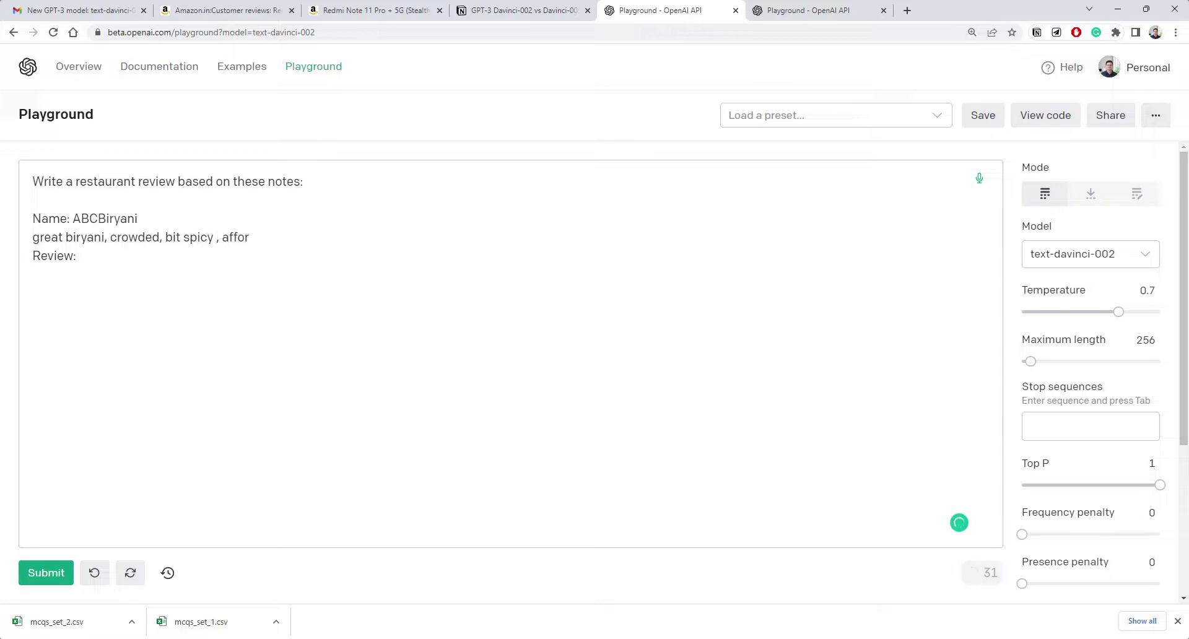
pyautogui.write('dable')
pyautogui.moveTo(78, 257); pyautogui.dragTo(3, 176)
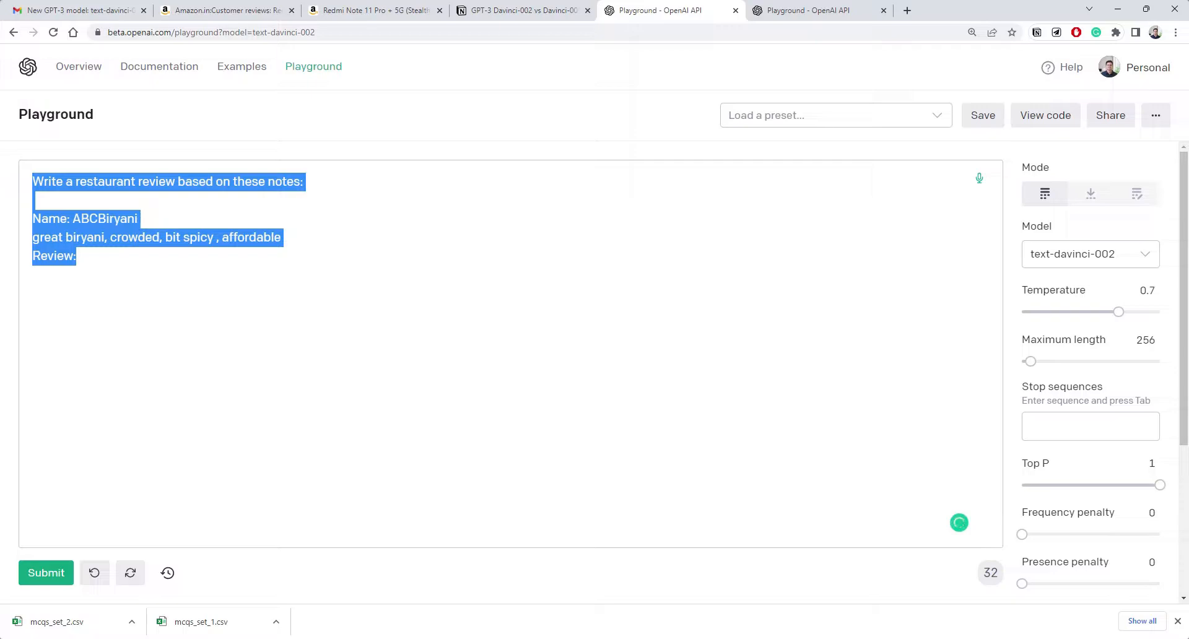
pyautogui.press('Right')
# - Generate the text-davinci-002 ABCBiryani review and select the prompt from Write to Review:
pyautogui.click(46, 572)
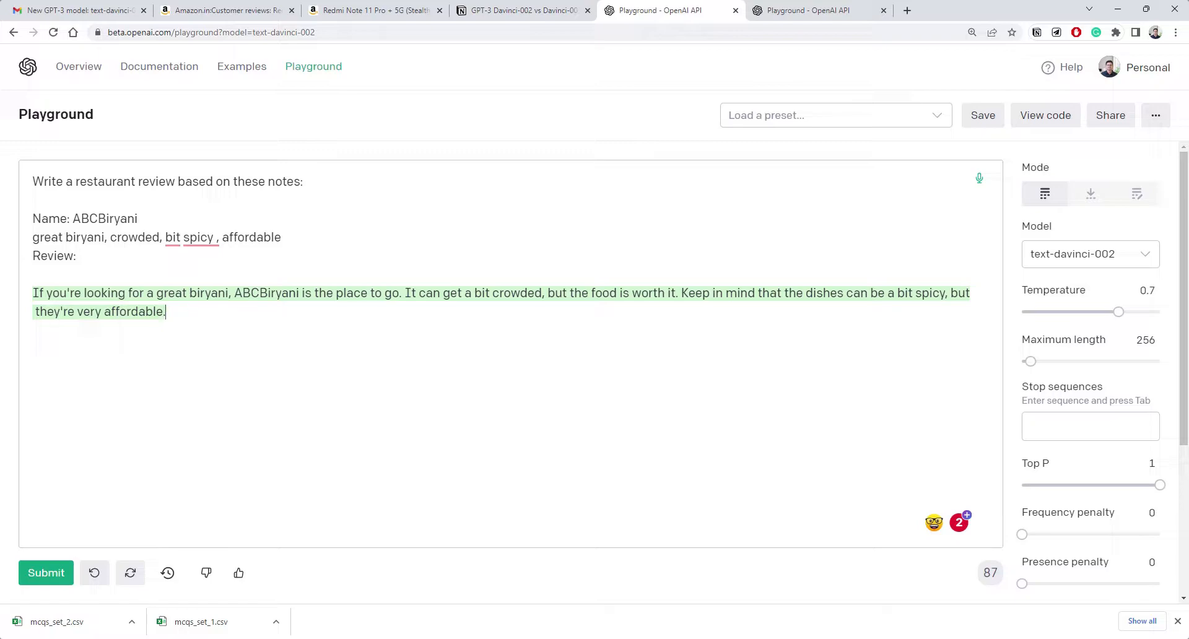
pyautogui.moveTo(168, 313); pyautogui.dragTo(21, 189)
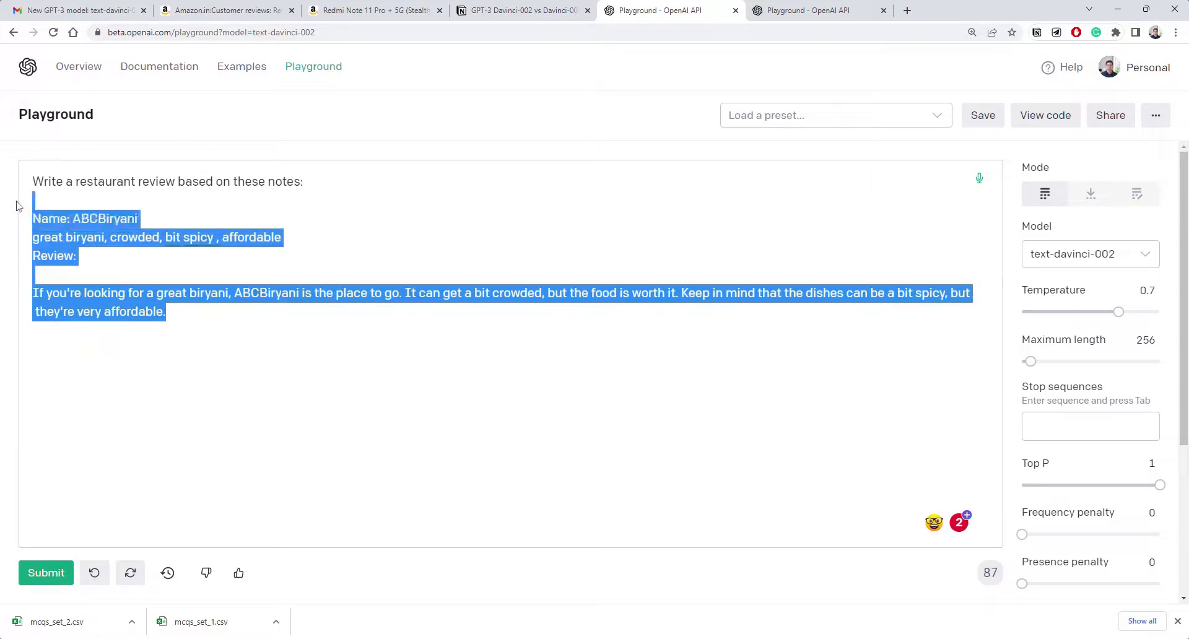
pyautogui.click(76, 255)
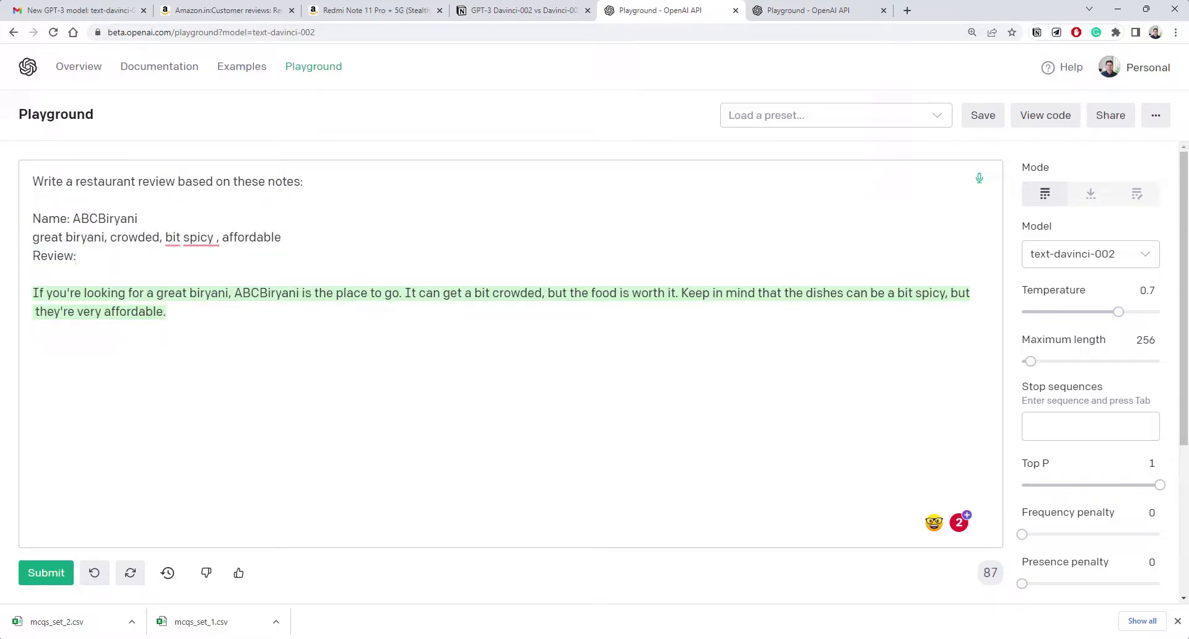
pyautogui.moveTo(77, 255); pyautogui.dragTo(19, 180)
pyautogui.hotkey('ctrl', 'c')
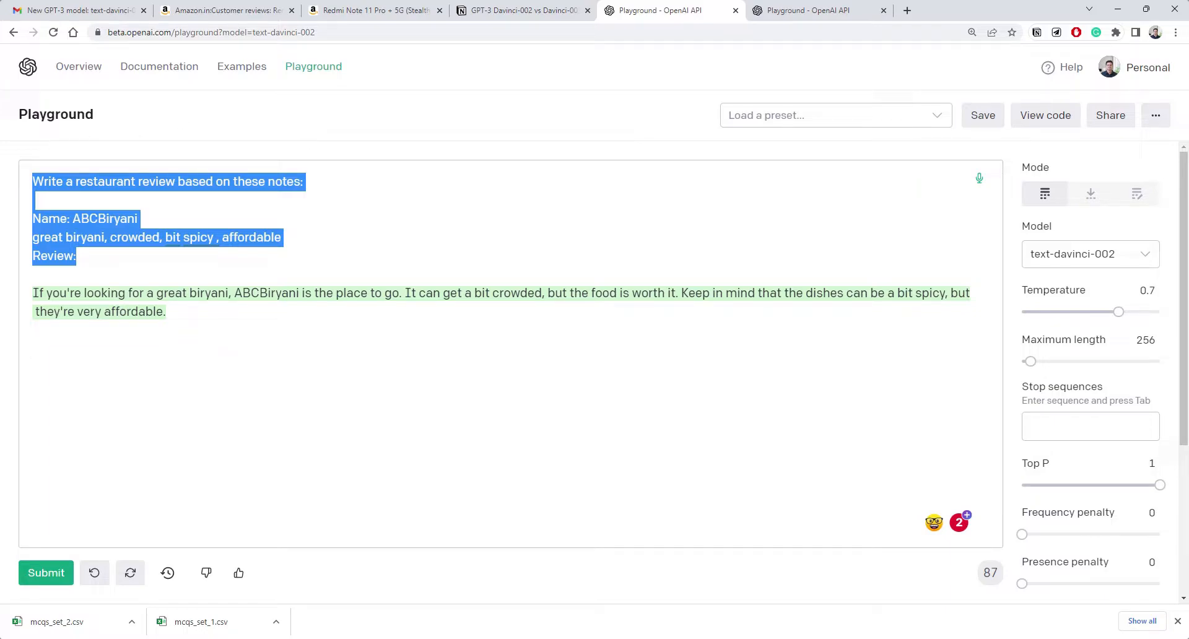
# - Replace the text-davinci-003 blog outline with the ABCBiryani review prompt and generate its review
pyautogui.click(797, 9)
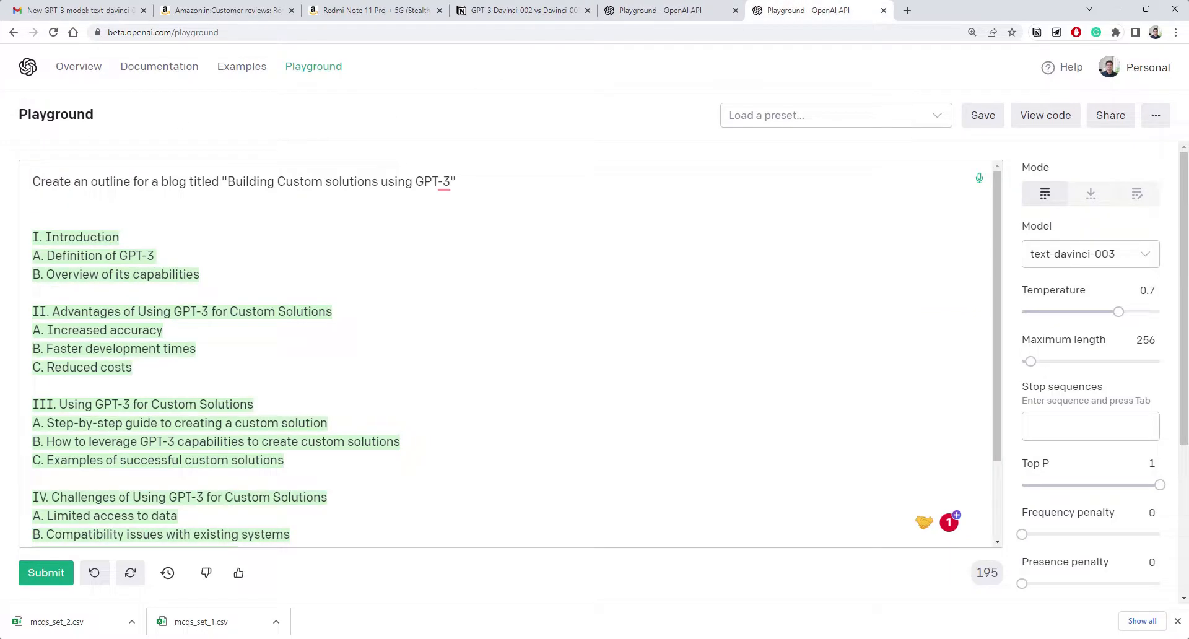
pyautogui.hotkey('ctrl', 'a')
pyautogui.press('BackSpace')
pyautogui.hotkey('ctrl', 'v')
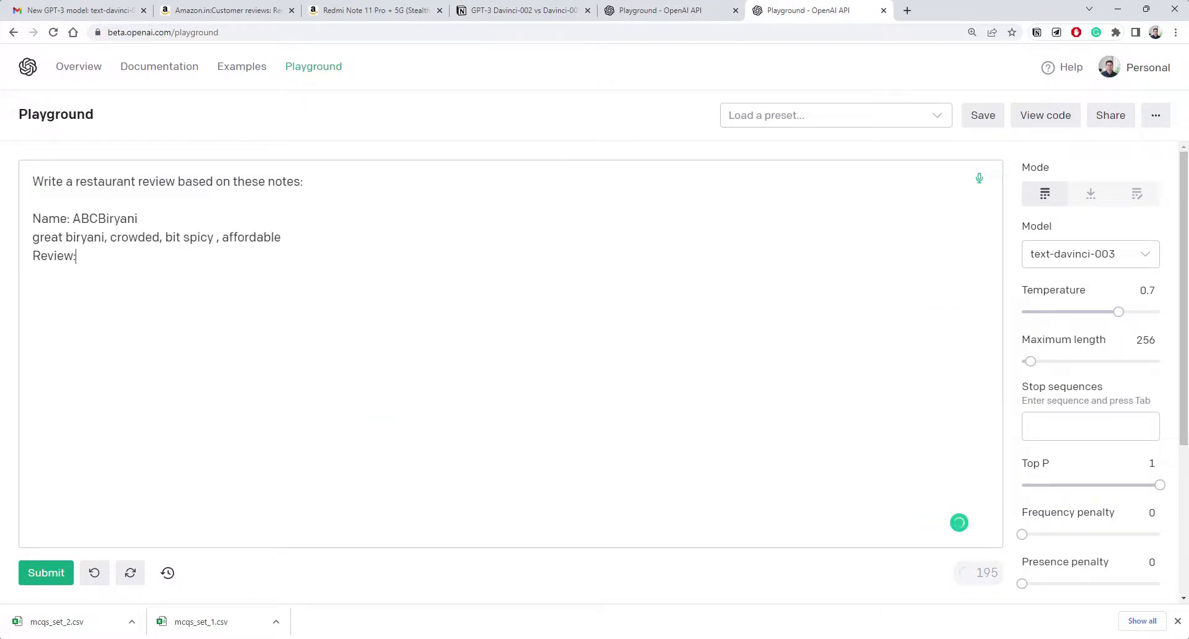
pyautogui.click(49, 577)
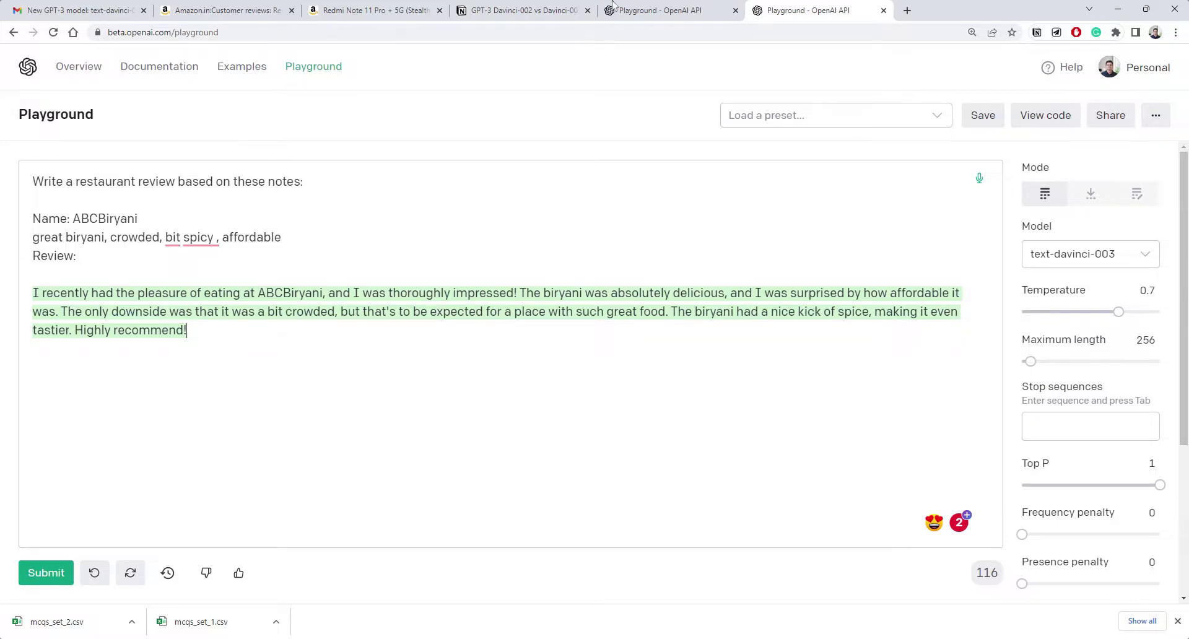
# - Compare the two reviews across tabs, highlighting text-davinci-002's 'a bit crowded' remark
pyautogui.click(660, 11)
pyautogui.click(159, 311)
pyautogui.moveTo(160, 311); pyautogui.dragTo(6, 305)
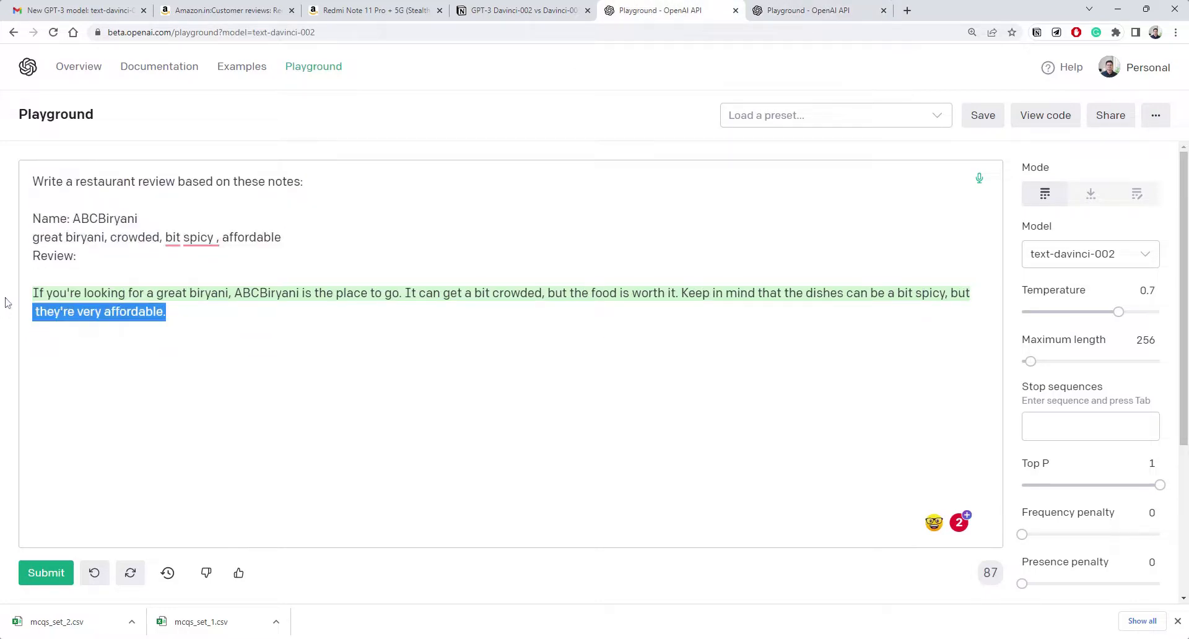
pyautogui.click(811, 10)
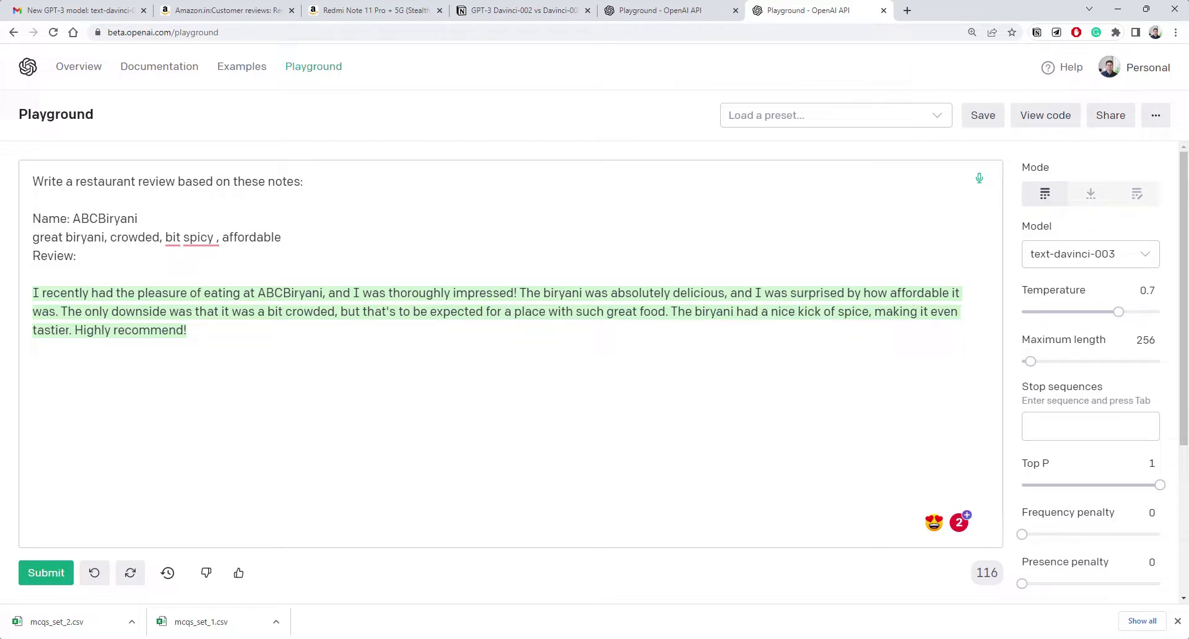
pyautogui.hotkey('ctrl', 'shift', 'Tab')
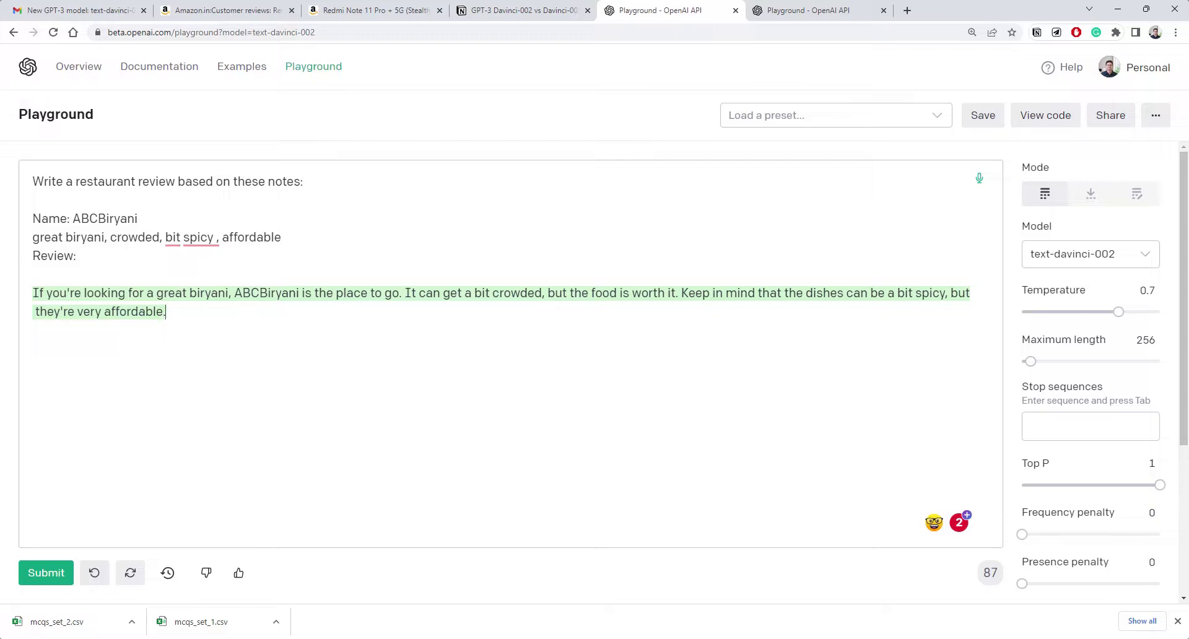
pyautogui.moveTo(457, 293); pyautogui.dragTo(543, 293)
# - Select the text-davinci-003 generated review, then move to the Notion comparison page
pyautogui.click(777, 10)
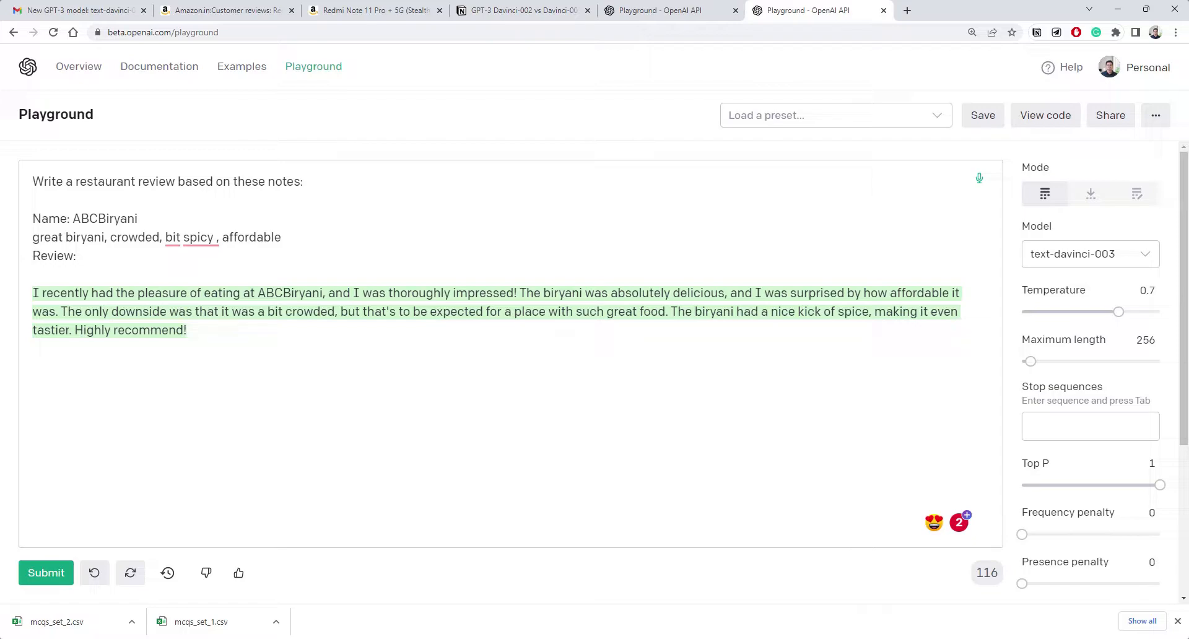
pyautogui.moveTo(187, 329); pyautogui.dragTo(33, 292)
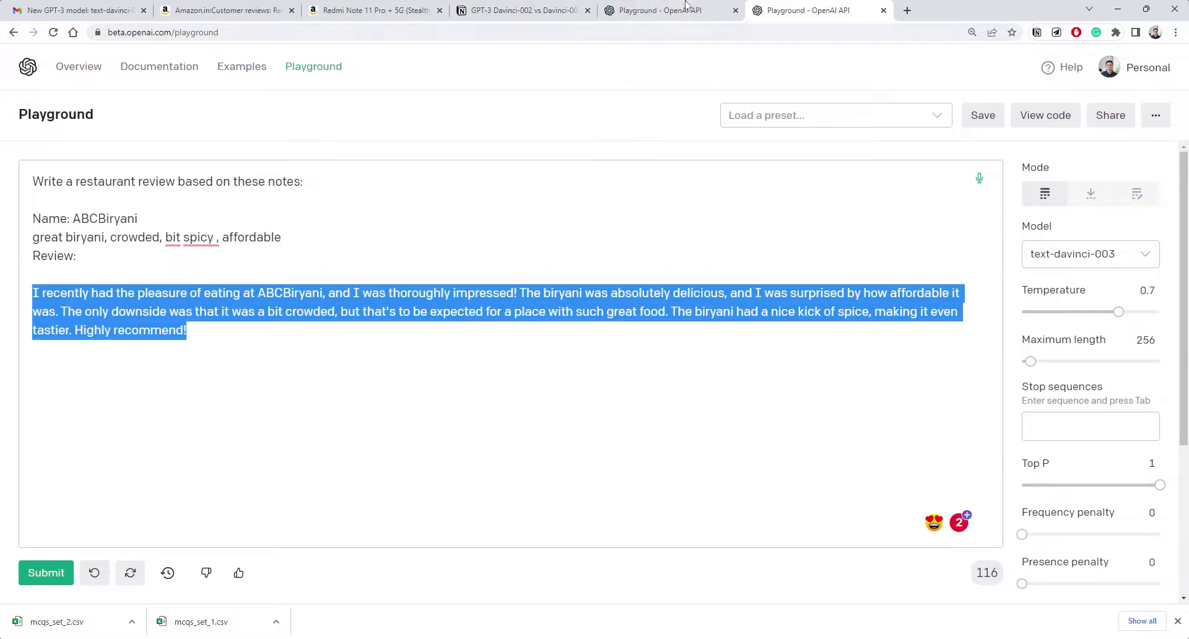
pyautogui.hotkey('ctrl', 'shift', 'Tab')
pyautogui.click(777, 10)
pyautogui.click(583, 11)
# - Look over the Davinci-002 vs Davinci-003 Notion page title and prompts, then return to the text-davinci-003 review
pyautogui.click(483, 368)
pyautogui.scroll(2, 483, 368)
pyautogui.scroll(-1, 484, 429)
pyautogui.scroll(-1, 483, 429)
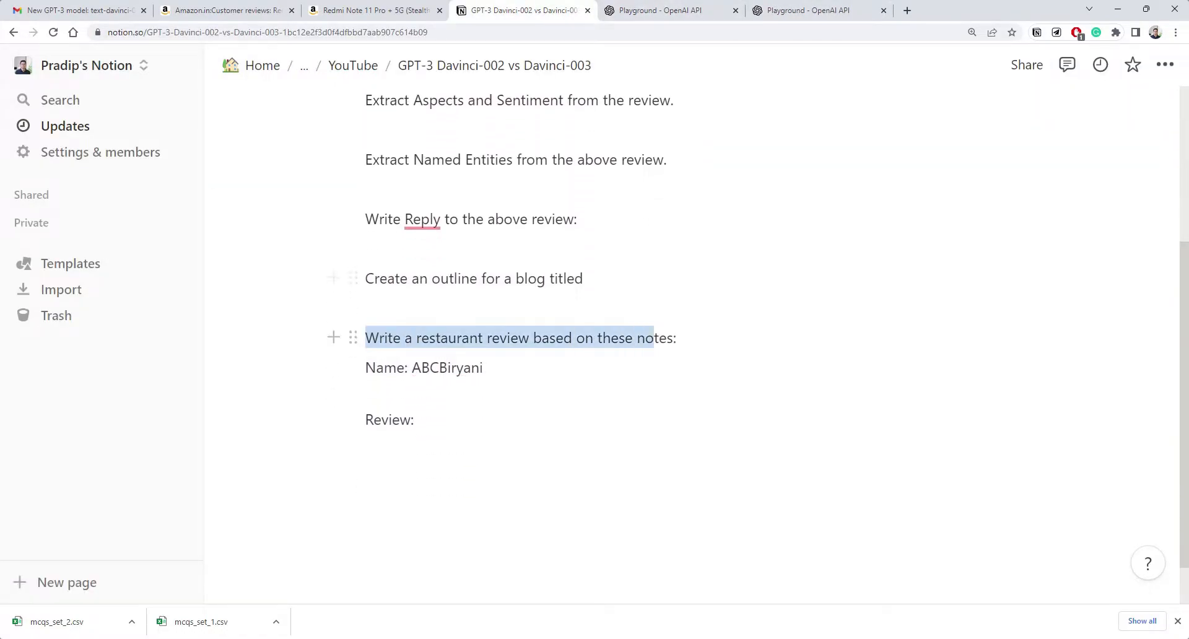
pyautogui.moveTo(365, 339); pyautogui.dragTo(677, 339)
pyautogui.click(484, 369)
pyautogui.scroll(2, 595, 372)
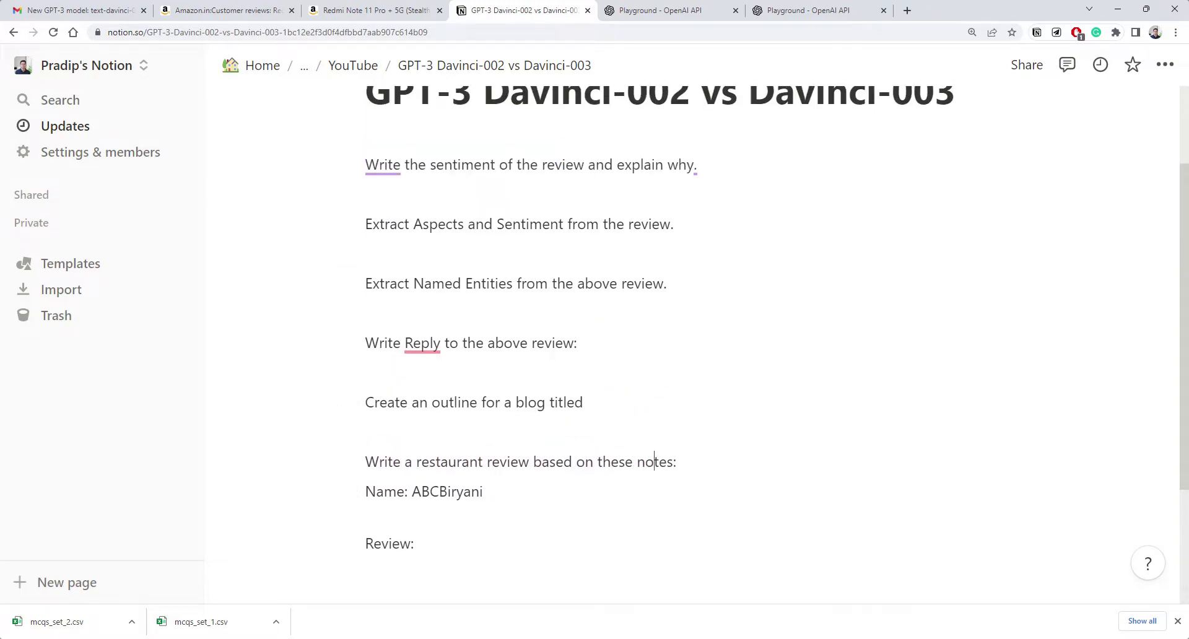
pyautogui.scroll(1, 594, 372)
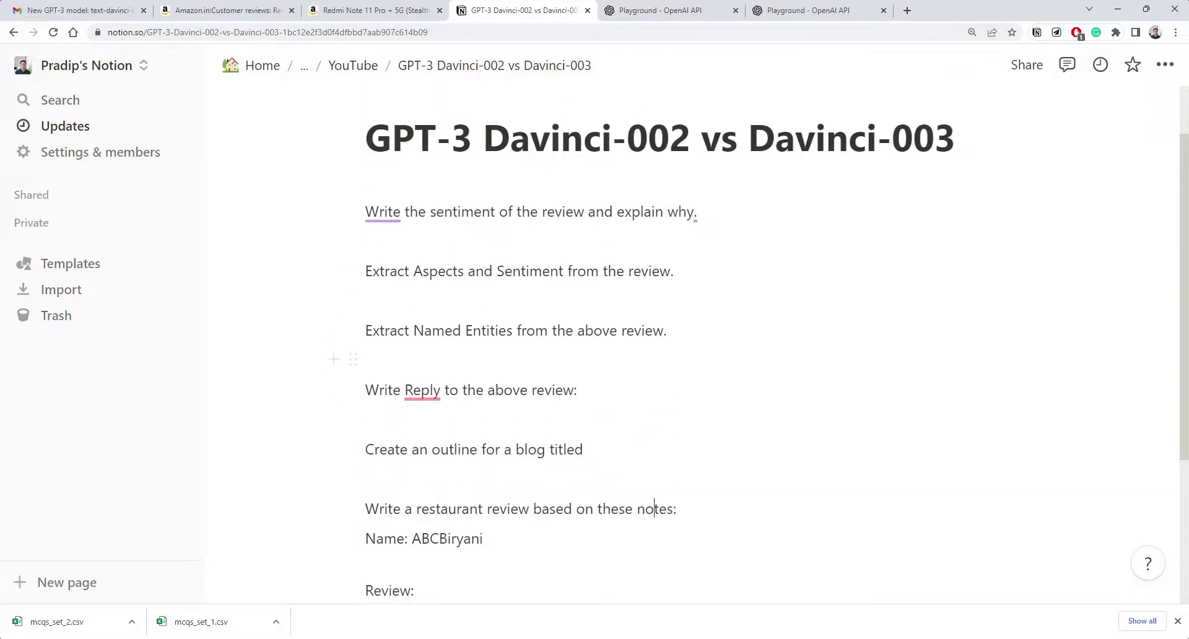
pyautogui.scroll(-2, 595, 371)
pyautogui.scroll(2, 594, 372)
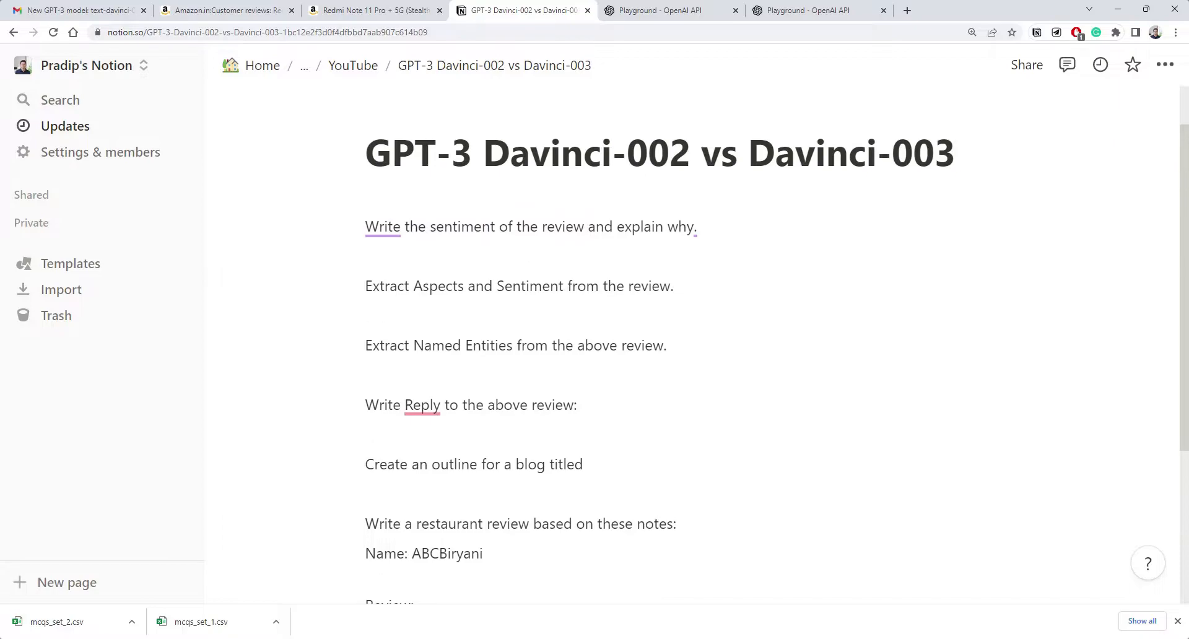
pyautogui.moveTo(776, 153); pyautogui.dragTo(955, 154)
pyautogui.hotkey('shift', 'Left')
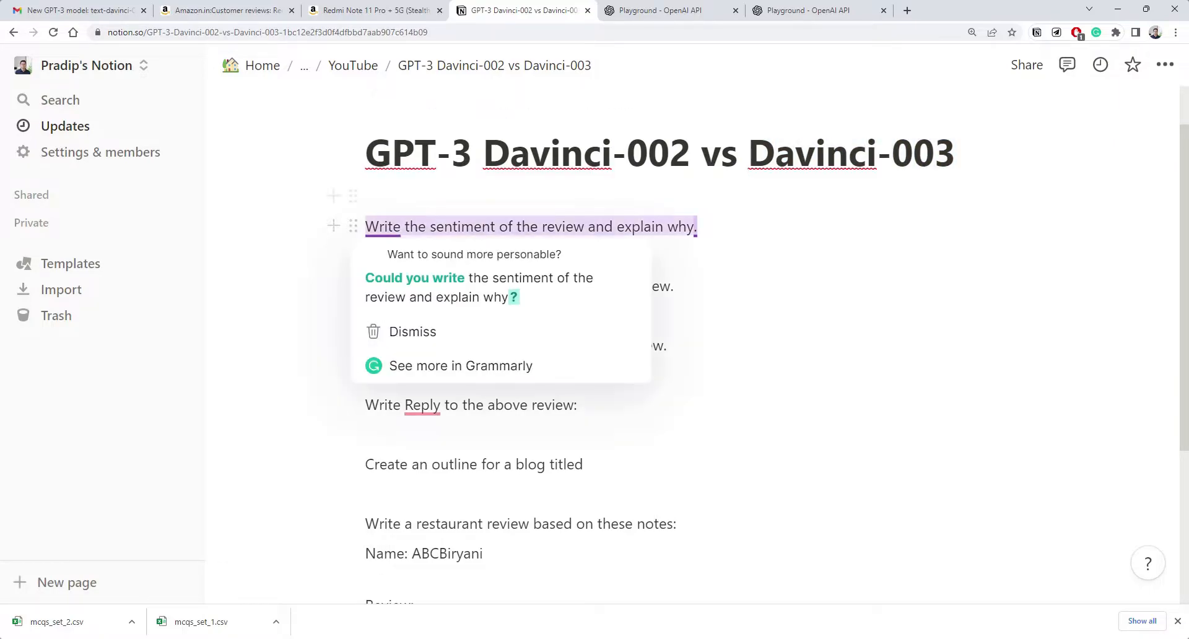
pyautogui.doubleClick(659, 154)
pyautogui.press('Right')
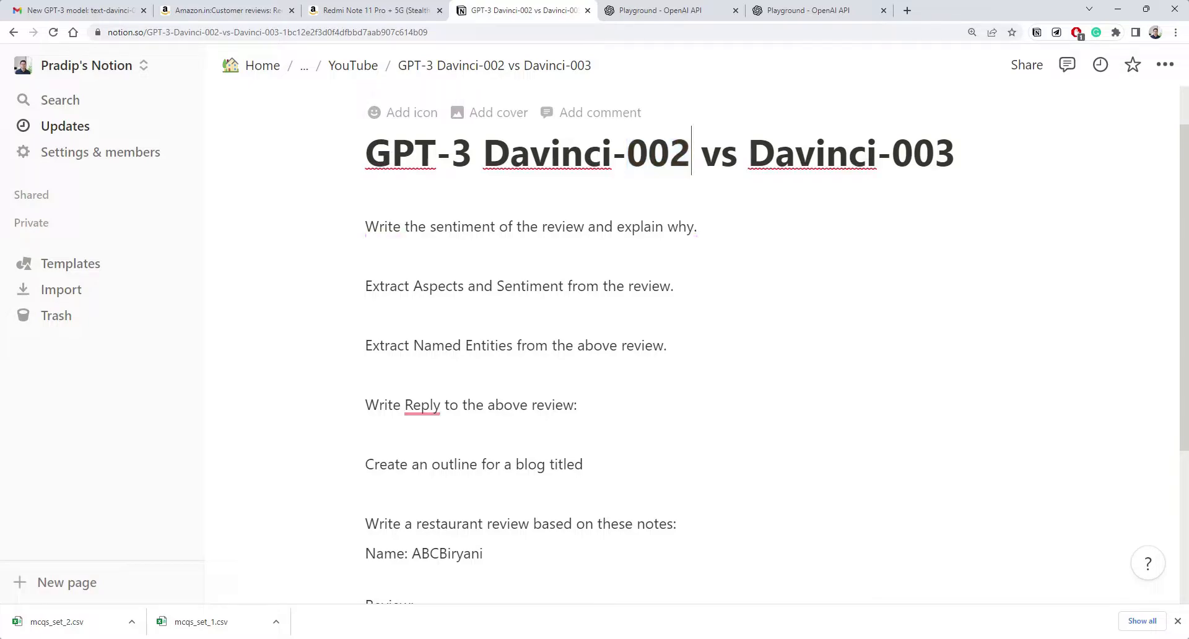
pyautogui.click(808, 10)
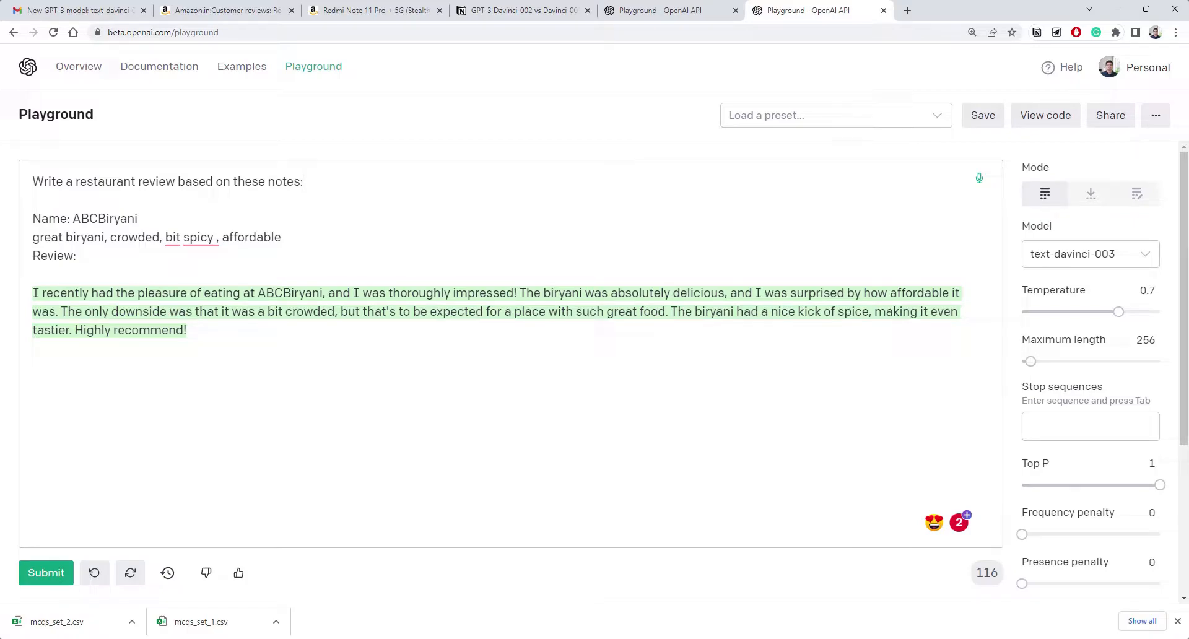
pyautogui.moveTo(32, 181); pyautogui.dragTo(76, 256)
pyautogui.click(77, 256)
pyautogui.moveTo(187, 330); pyautogui.dragTo(15, 185)
pyautogui.click(31, 189)
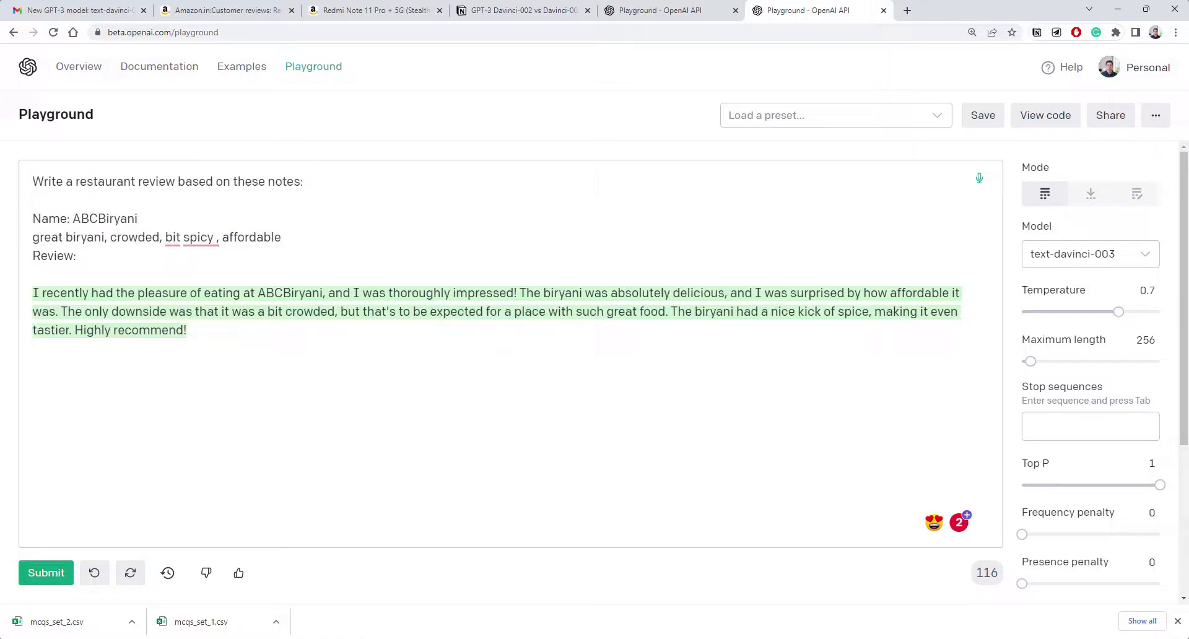